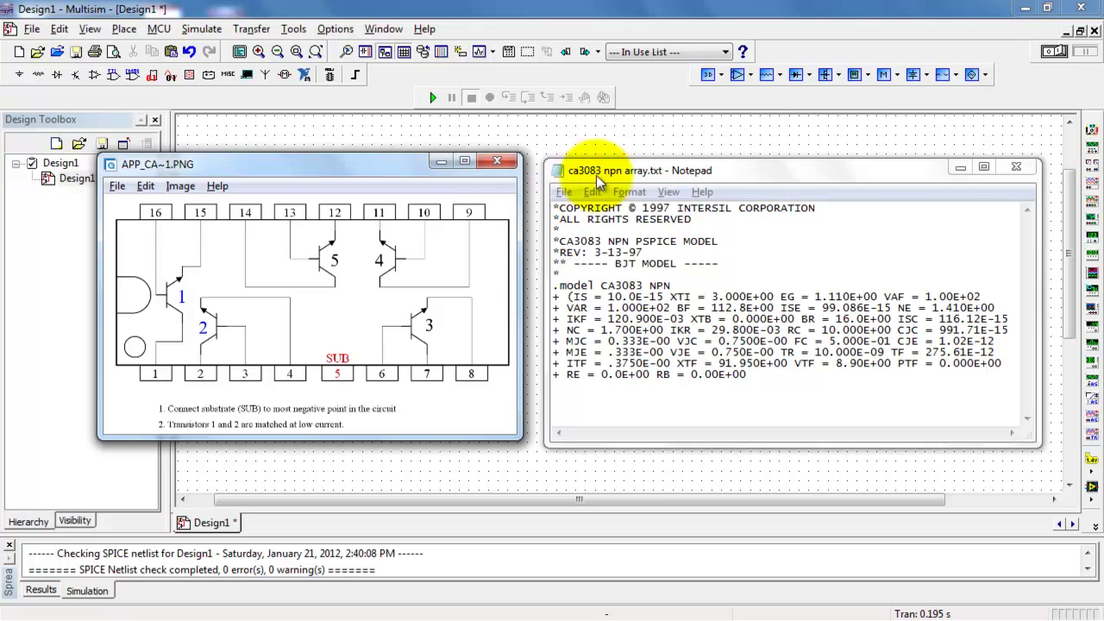
Step: Launch the Component Wizard from the Tools menu
{"action": "left_click", "coordinate": [655, 174]}
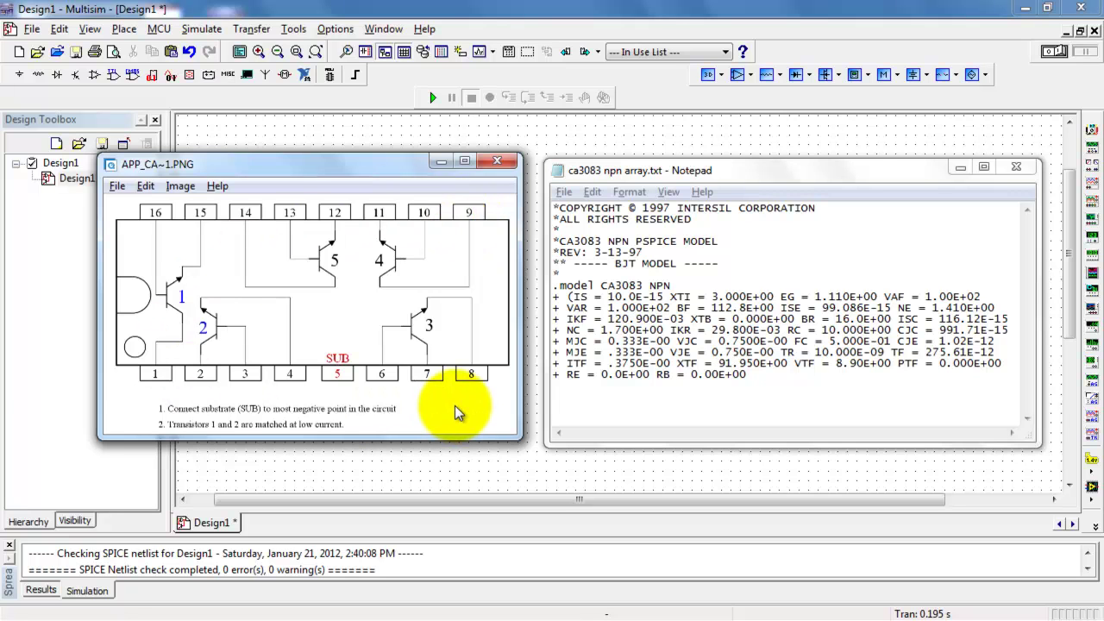
{"action": "left_click", "coordinate": [293, 29]}
{"action": "left_click", "coordinate": [312, 47]}
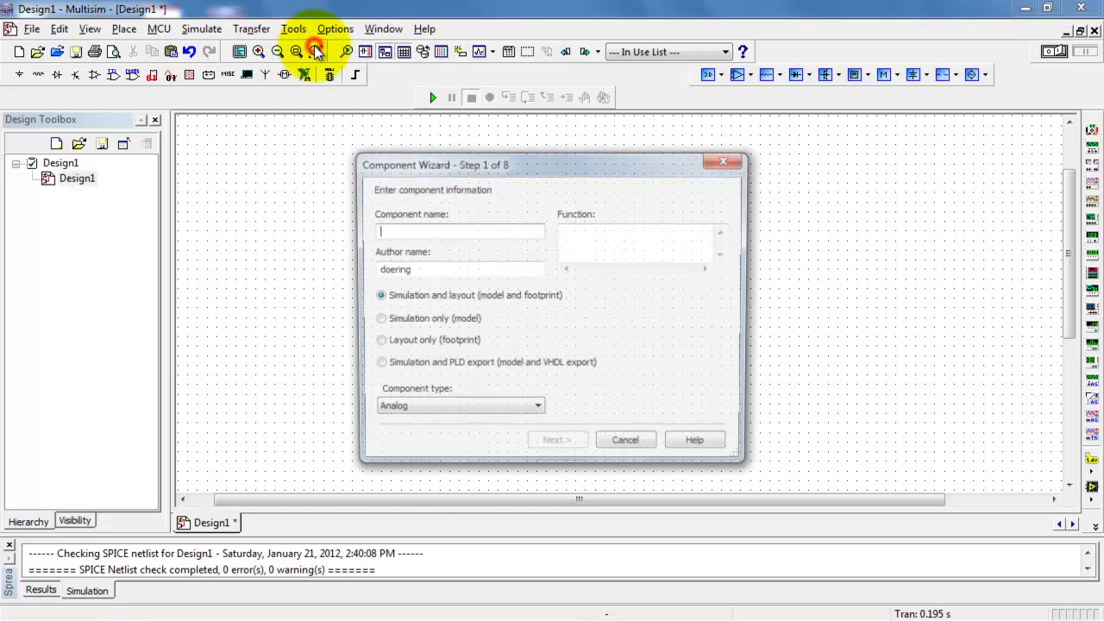
Step: Name the component ca3083demo with function BJT NPN array, then continue to footprint information
{"action": "left_click", "coordinate": [425, 231]}
{"action": "type", "text": "ca3083"}
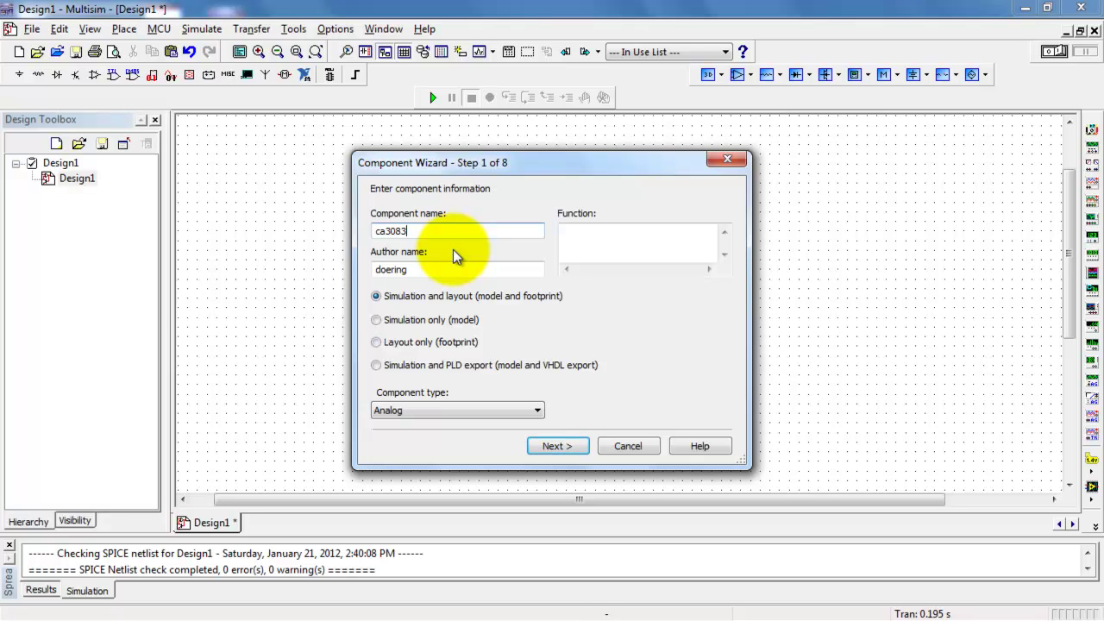
{"action": "type", "text": "demo"}
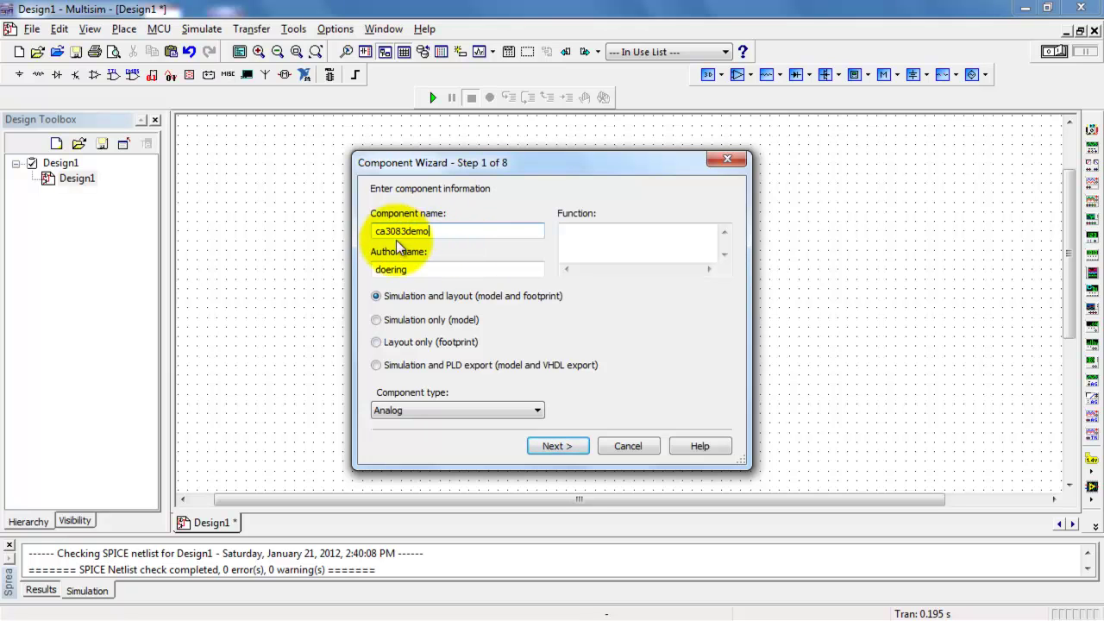
{"action": "left_click", "coordinate": [603, 239]}
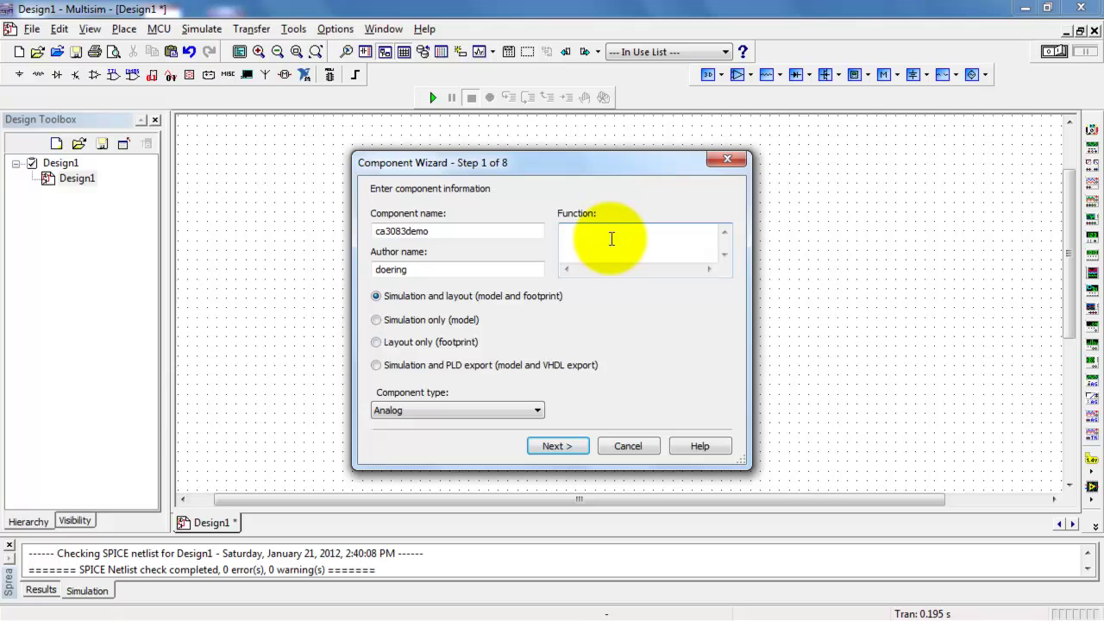
{"action": "type", "text": "BJT NPN array"}
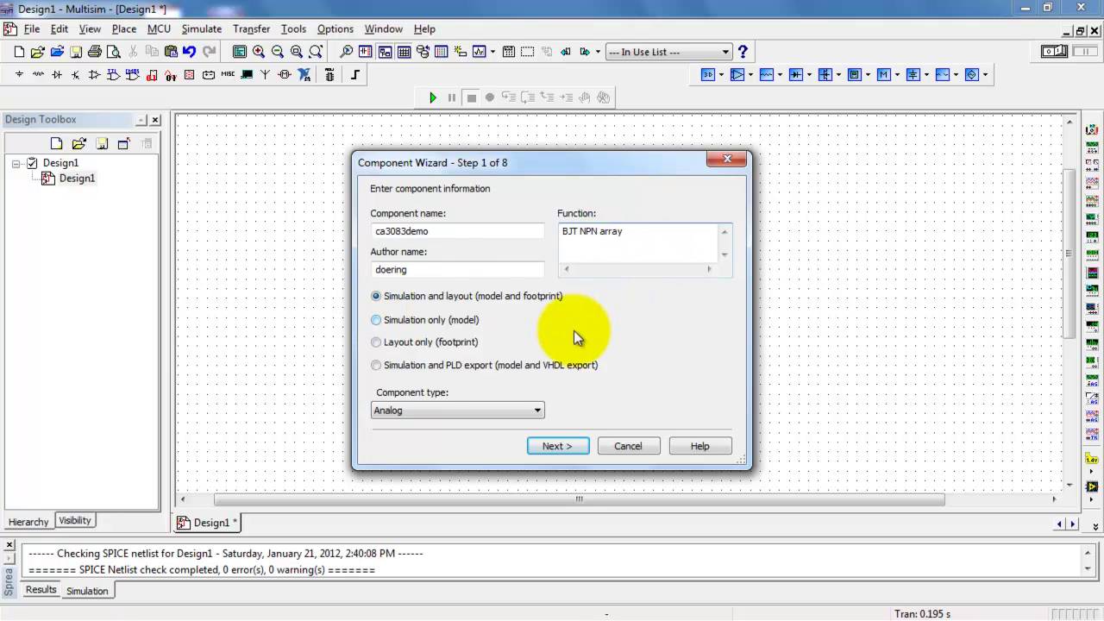
{"action": "left_click", "coordinate": [554, 446]}
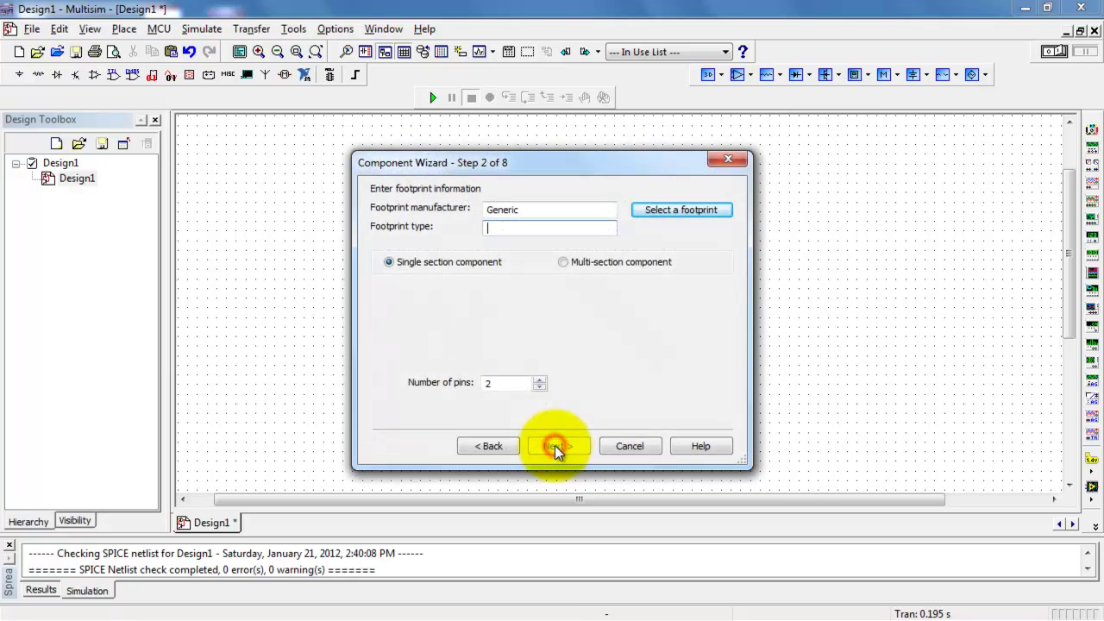
Step: Open the footprint chooser and show the Master Database footprints
{"action": "left_click", "coordinate": [690, 210]}
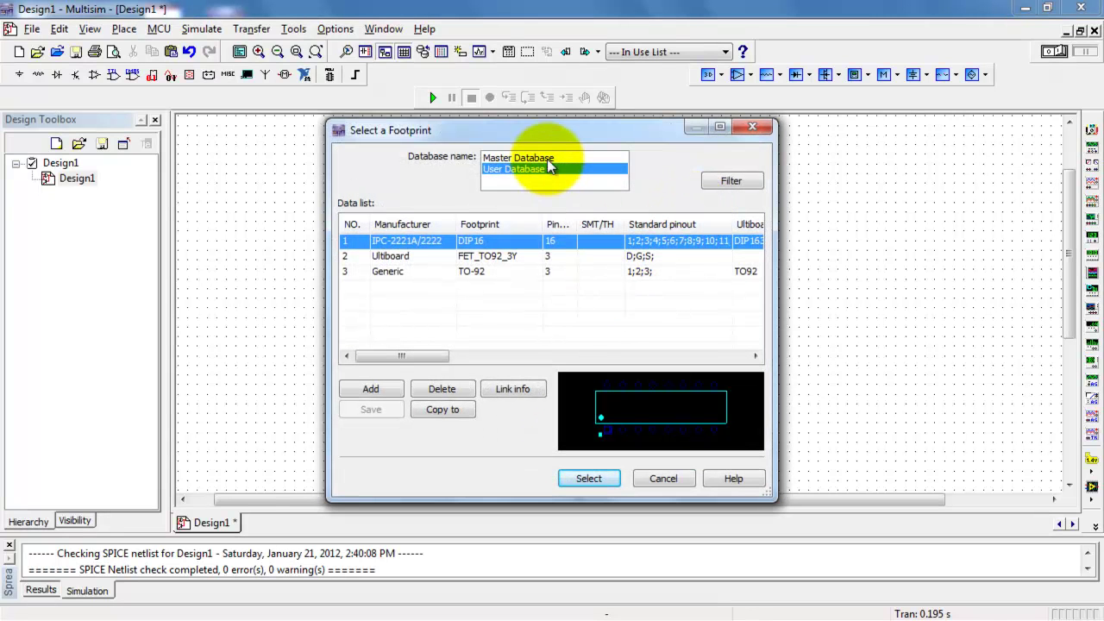
{"action": "left_click", "coordinate": [531, 158]}
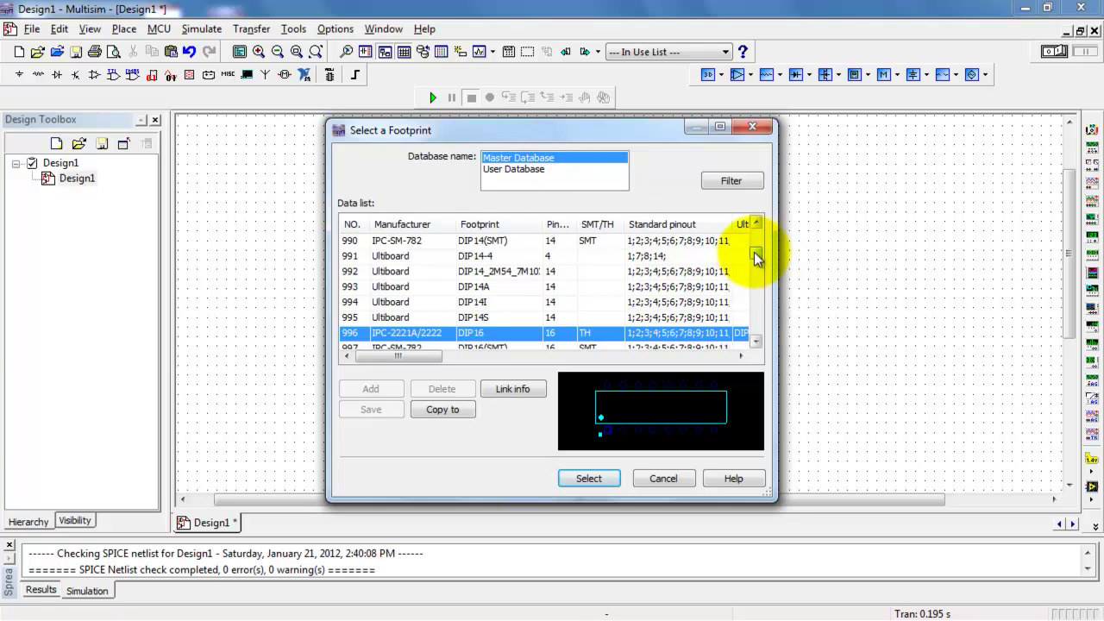
{"action": "left_click_drag", "start_coordinate": [755, 251], "coordinate": [757, 232]}
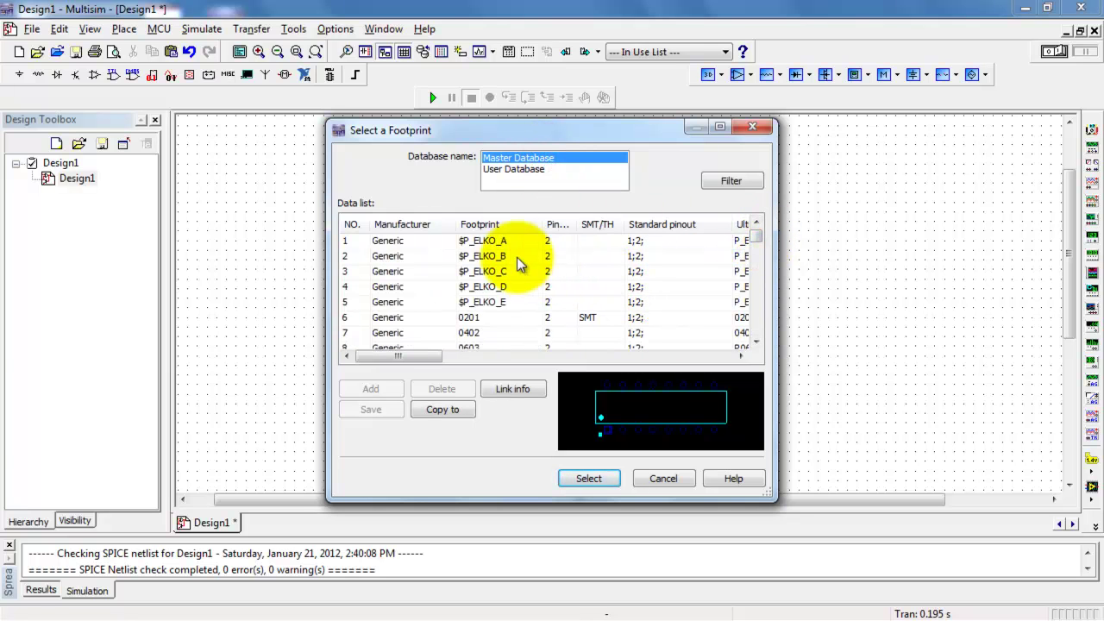
{"action": "mouse_move", "coordinate": [756, 242]}
{"action": "left_mouse_down"}
{"action": "mouse_move", "coordinate": [751, 294]}
{"action": "mouse_move", "coordinate": [760, 230]}
{"action": "left_mouse_up"}
Step: Filter footprints to those starting with DIP and choose the IPC-2221A/2222 DIP16 package
{"action": "left_click", "coordinate": [733, 183]}
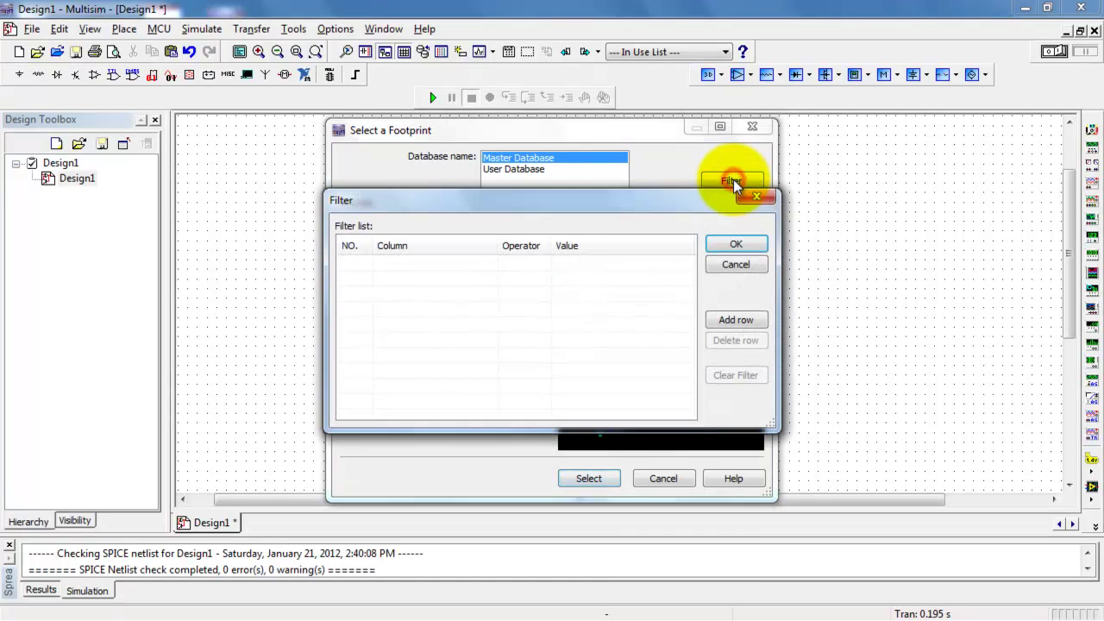
{"action": "left_click", "coordinate": [733, 320]}
{"action": "left_click", "coordinate": [494, 268]}
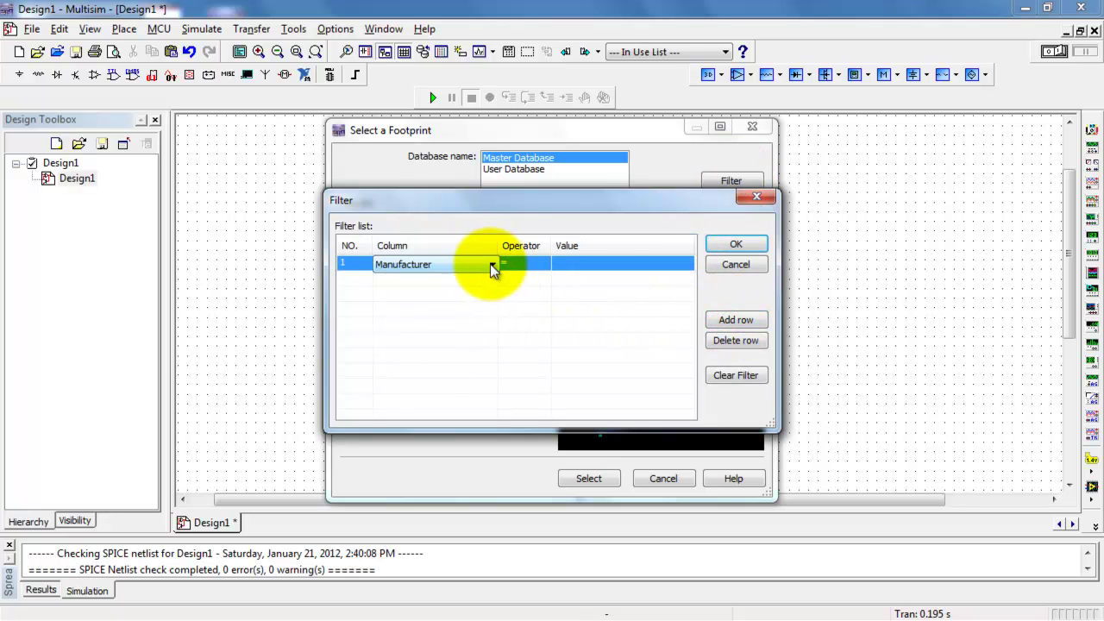
{"action": "left_click", "coordinate": [491, 264]}
{"action": "left_click", "coordinate": [484, 291]}
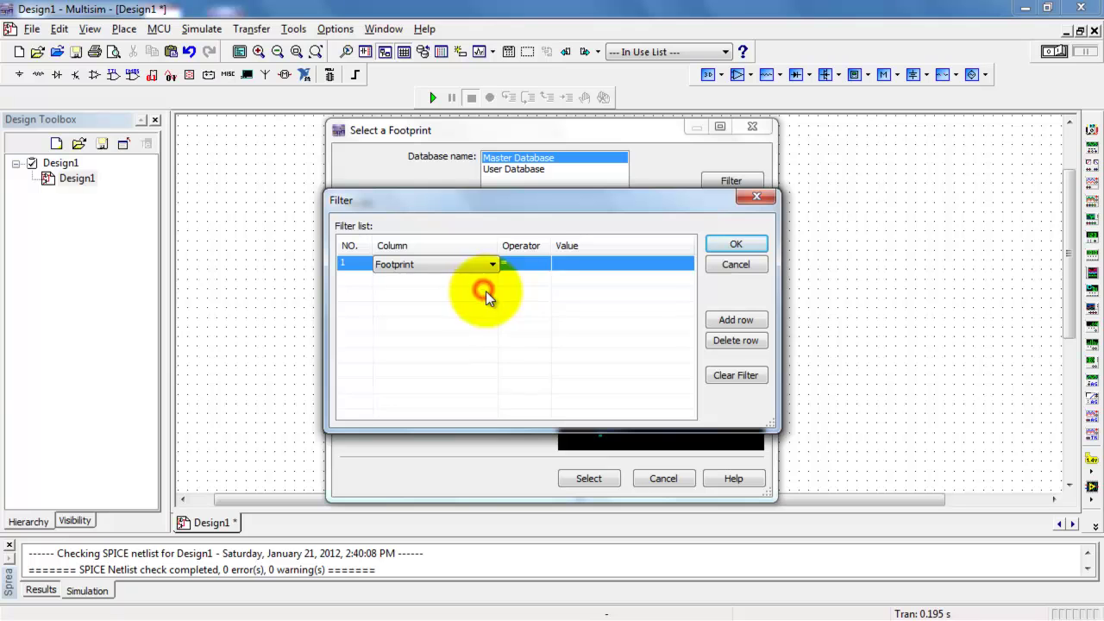
{"action": "left_click", "coordinate": [543, 264]}
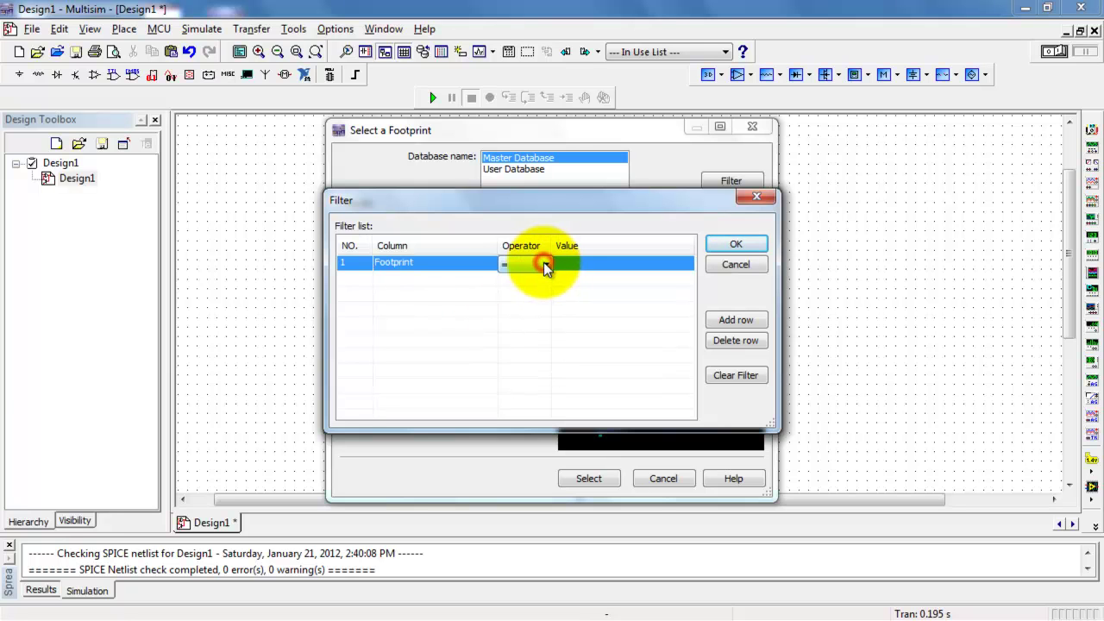
{"action": "left_click", "coordinate": [545, 265]}
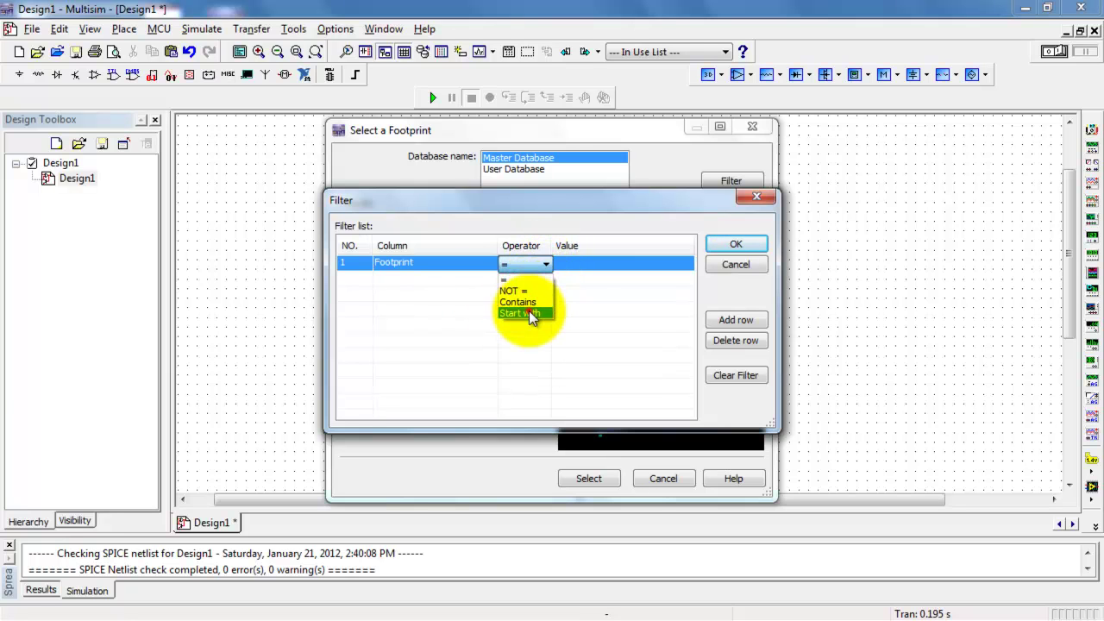
{"action": "left_click", "coordinate": [525, 312]}
{"action": "left_click", "coordinate": [583, 263]}
{"action": "type", "text": "DIP16"}
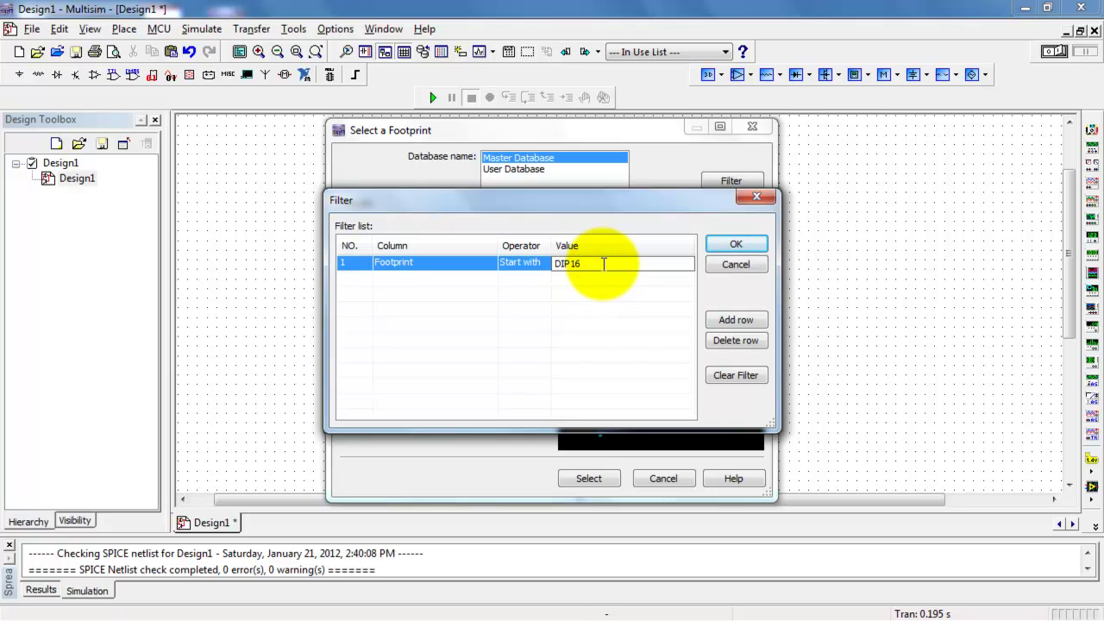
{"action": "left_click", "coordinate": [728, 246]}
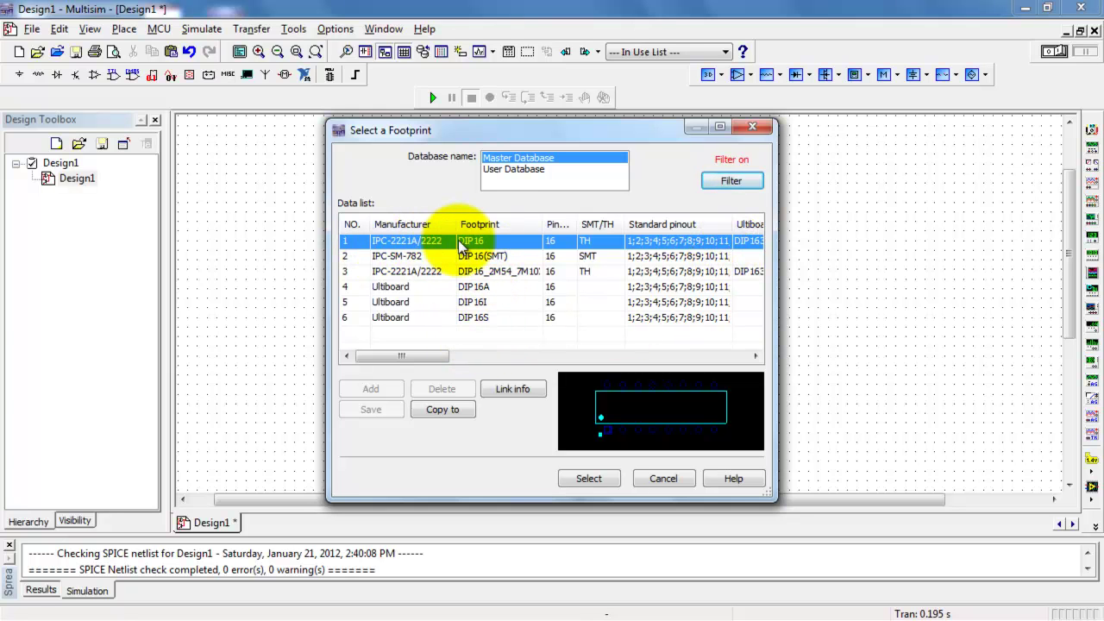
{"action": "double_click", "coordinate": [406, 241]}
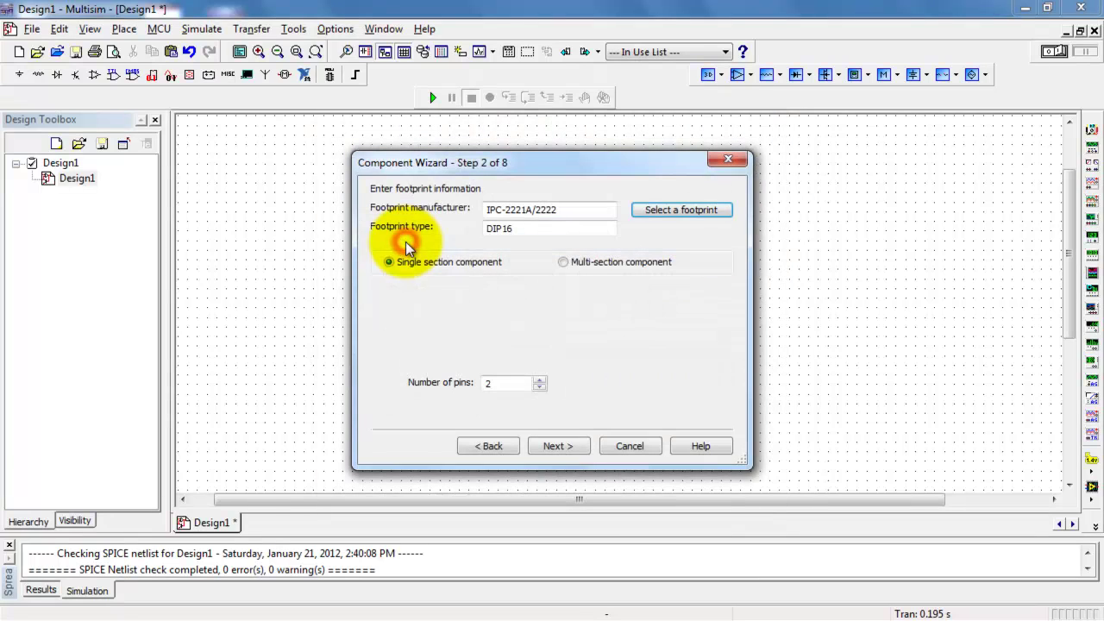
Step: Make the component multi-section with 6 sections
{"action": "left_click", "coordinate": [562, 263]}
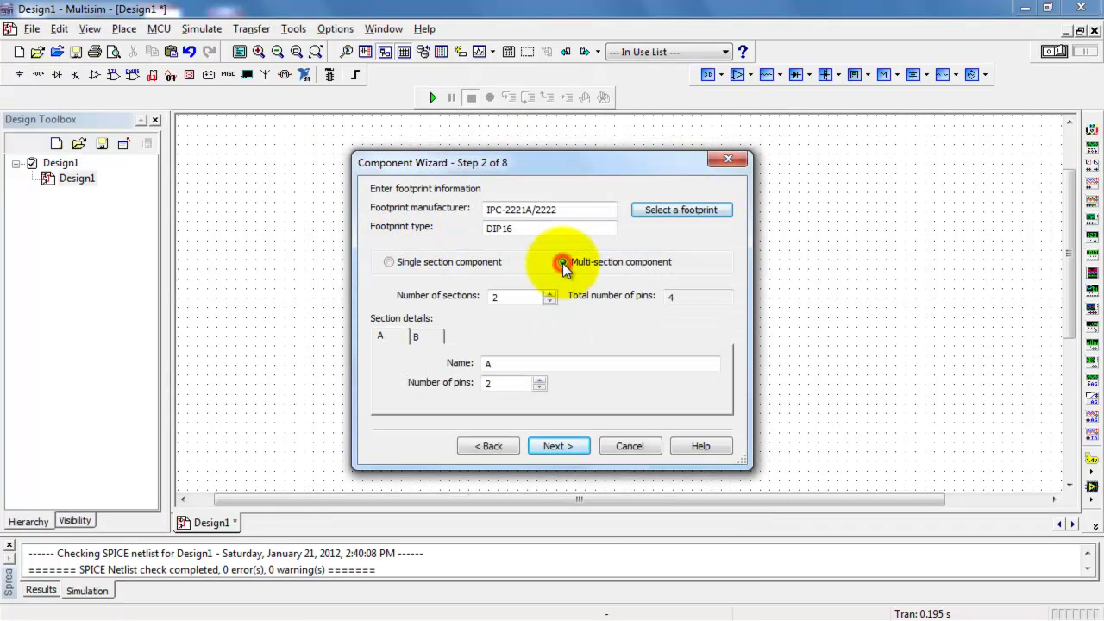
{"action": "left_click", "coordinate": [549, 294]}
{"action": "left_click", "coordinate": [550, 293]}
{"action": "left_click", "coordinate": [549, 293]}
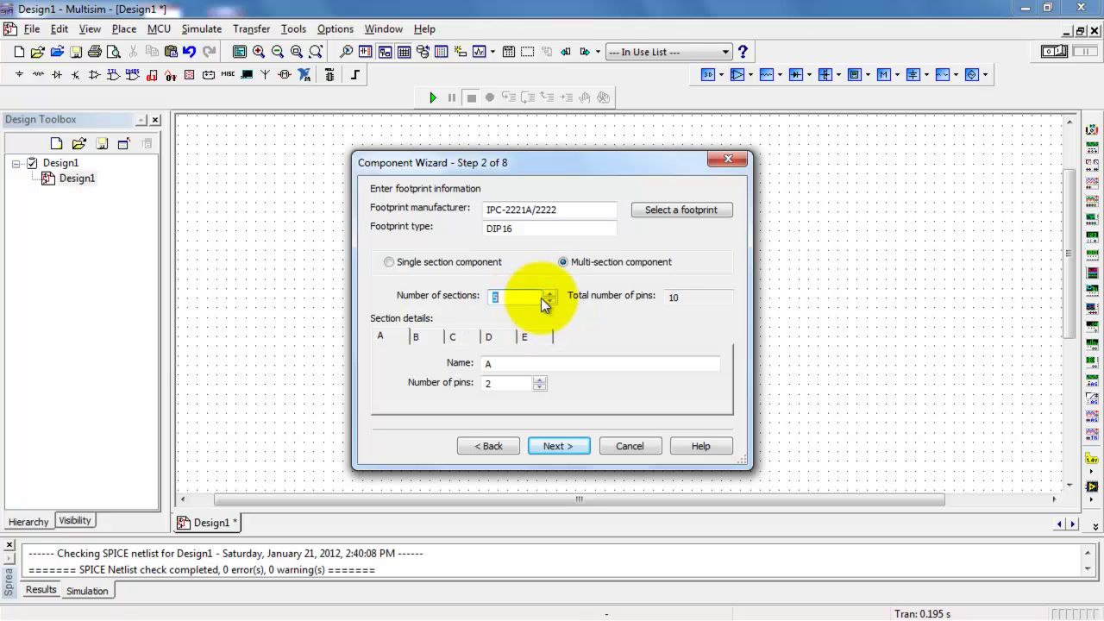
{"action": "left_click", "coordinate": [549, 292]}
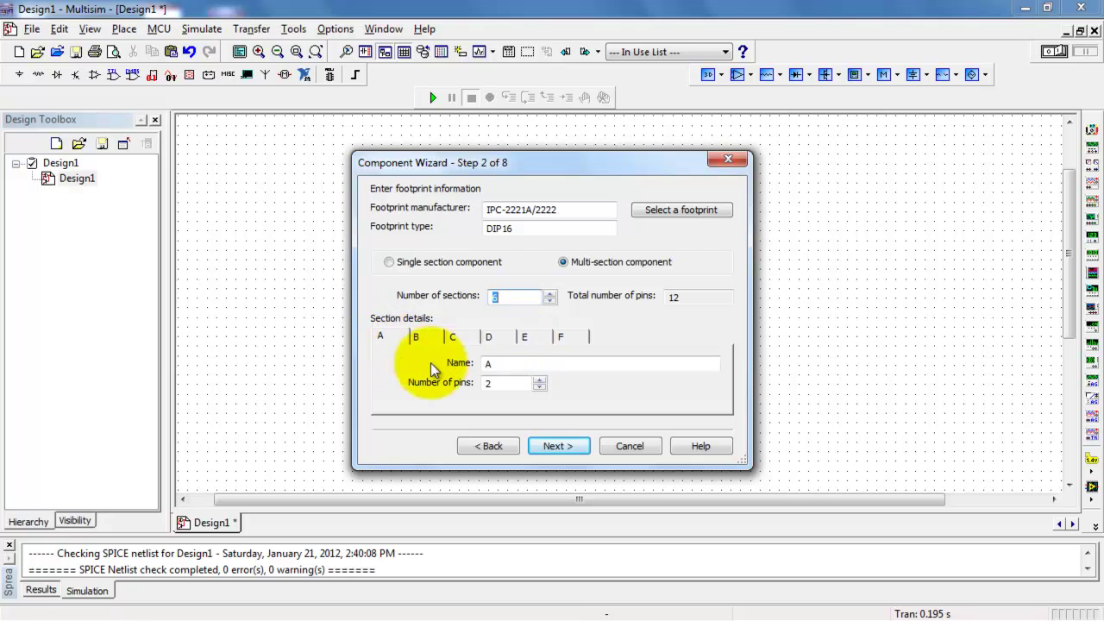
Step: Give sections A–E three pins each and section F one pin, then continue to symbol setup
{"action": "left_click", "coordinate": [539, 380]}
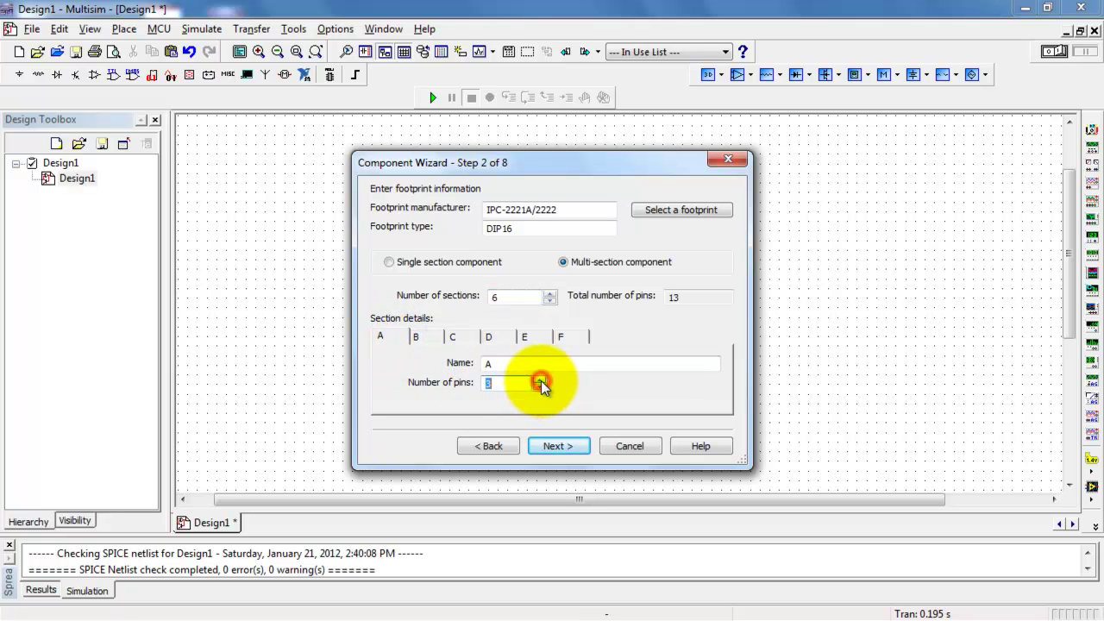
{"action": "left_click", "coordinate": [416, 336]}
{"action": "left_click", "coordinate": [539, 379]}
{"action": "left_click", "coordinate": [454, 337]}
{"action": "left_click", "coordinate": [539, 379]}
{"action": "left_click", "coordinate": [497, 338]}
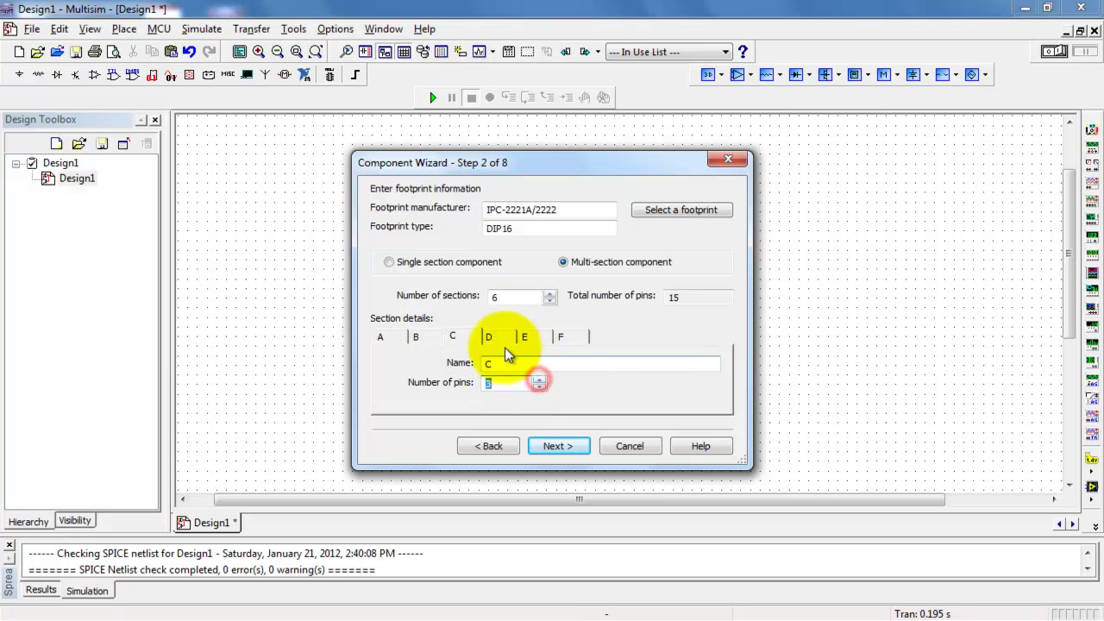
{"action": "left_click", "coordinate": [539, 379]}
{"action": "left_click", "coordinate": [524, 338]}
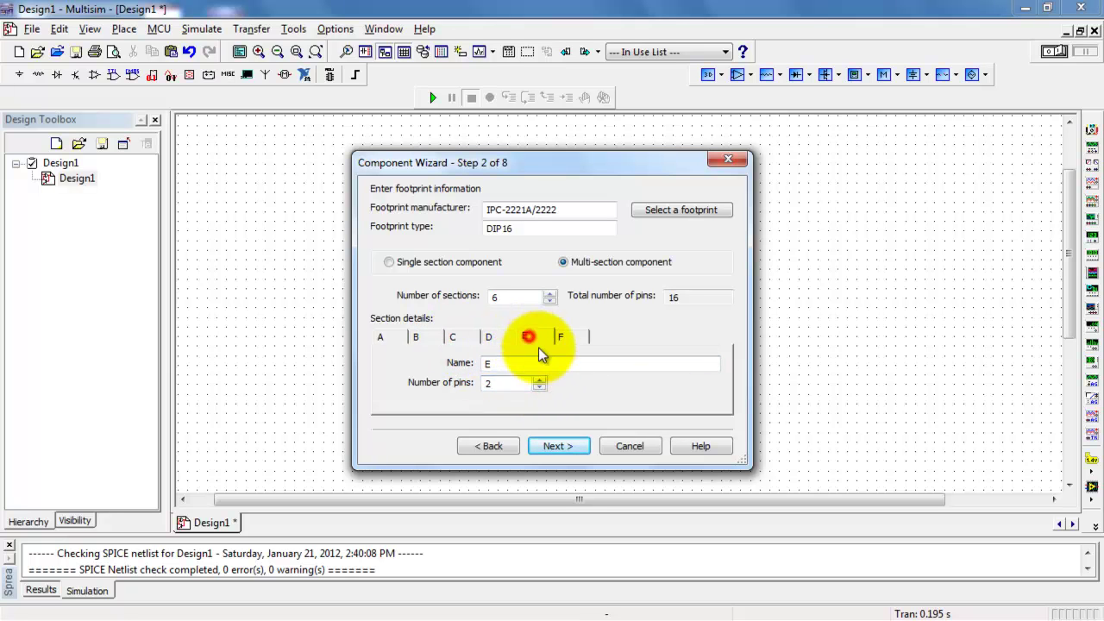
{"action": "left_click", "coordinate": [539, 379]}
{"action": "left_click", "coordinate": [567, 338]}
{"action": "left_click", "coordinate": [539, 387]}
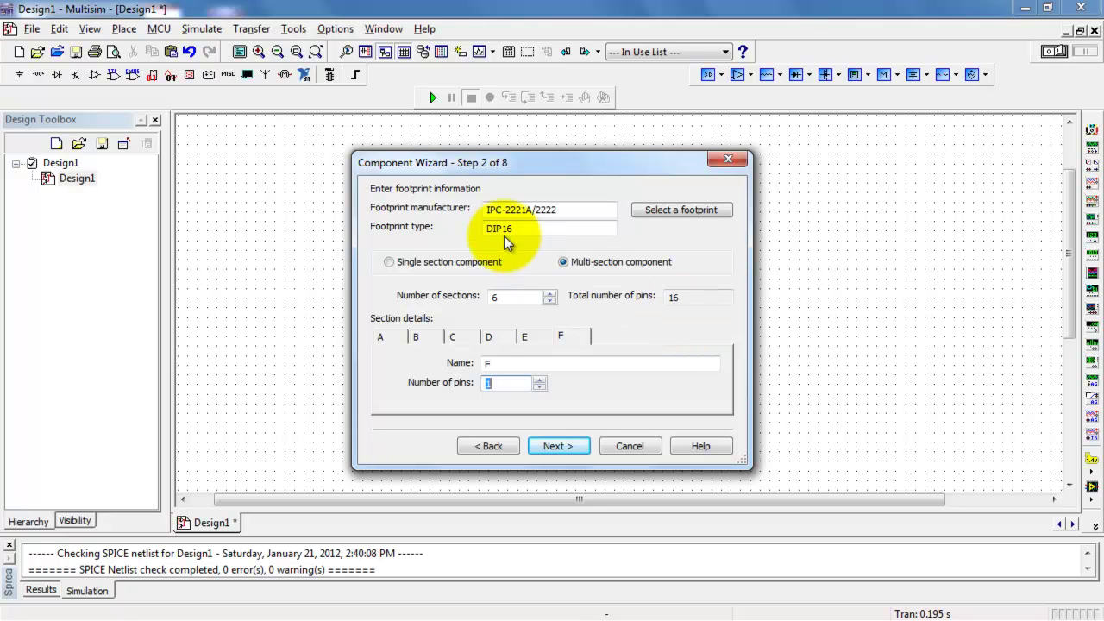
{"action": "left_click", "coordinate": [567, 444]}
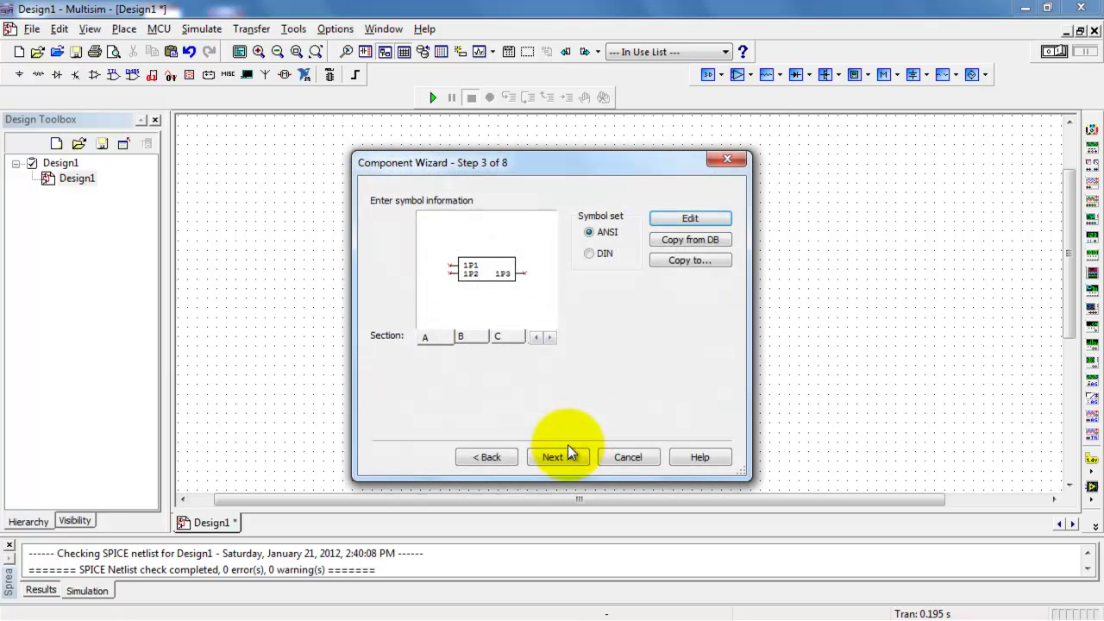
Step: Search the Master Database for '2n' and use the 2N2222A transistor as the symbol
{"action": "left_click", "coordinate": [685, 240]}
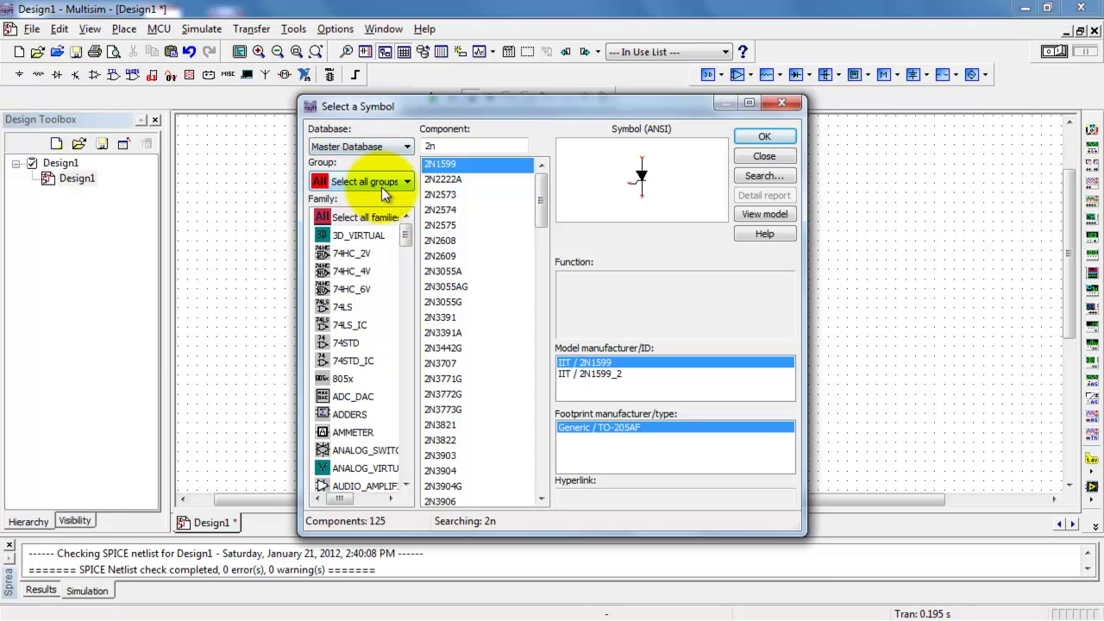
{"action": "left_click", "coordinate": [342, 218]}
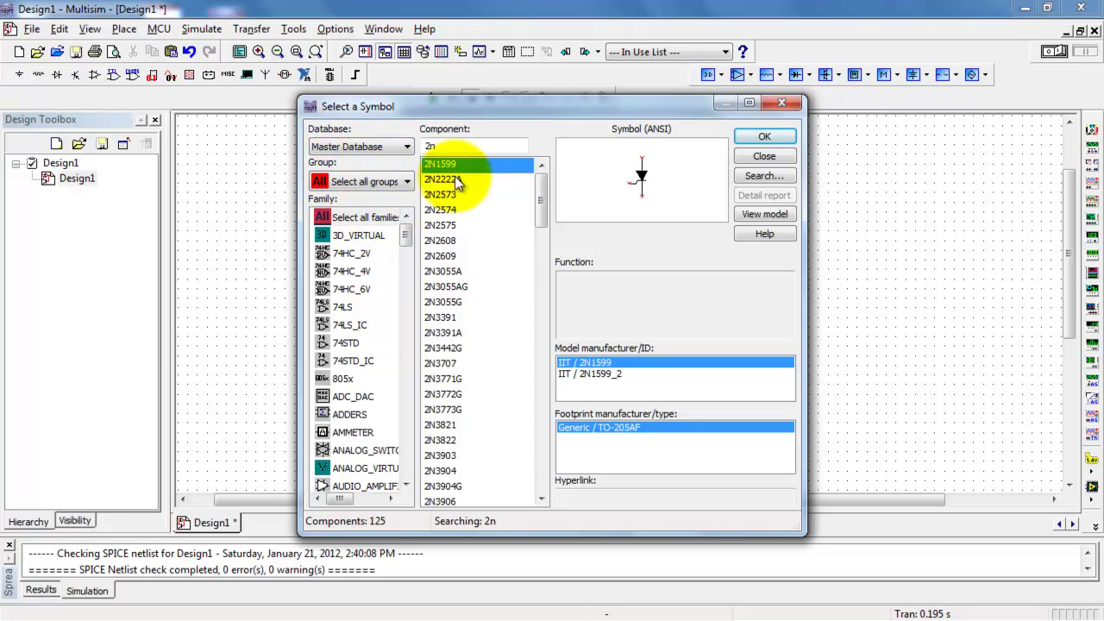
{"action": "left_click", "coordinate": [449, 147]}
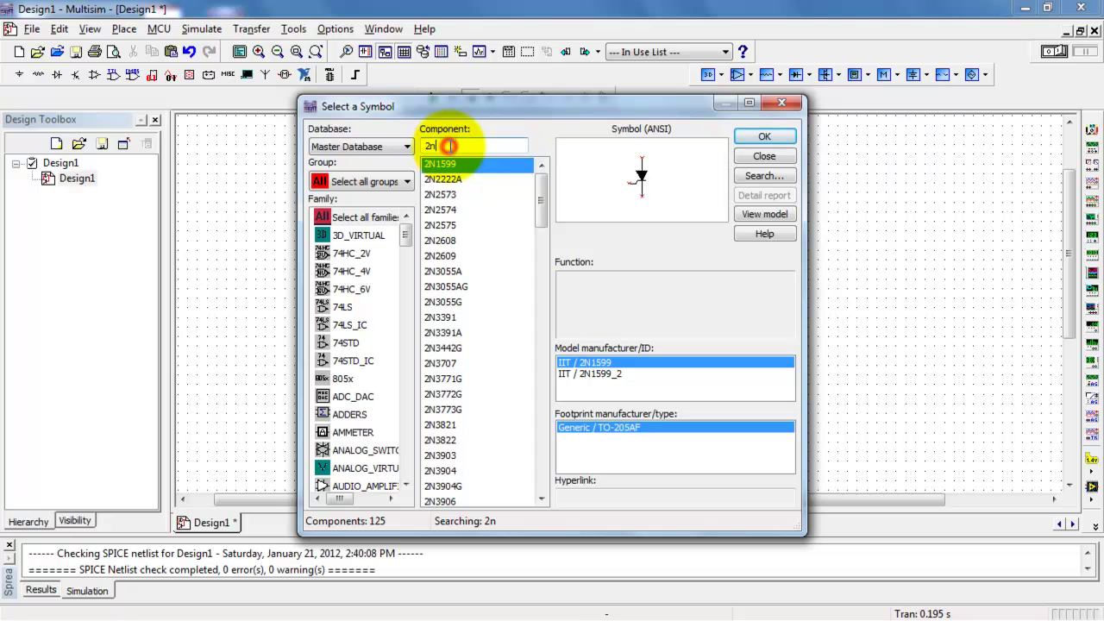
{"action": "key", "text": "BackSpace"}
{"action": "key", "text": "BackSpace"}
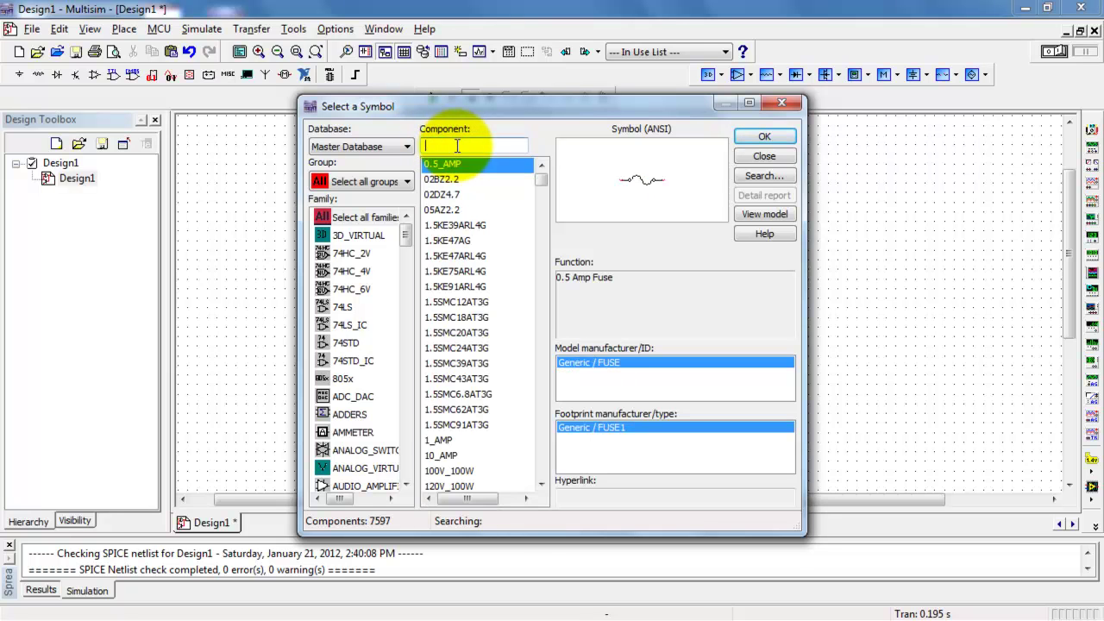
{"action": "type", "text": "2n"}
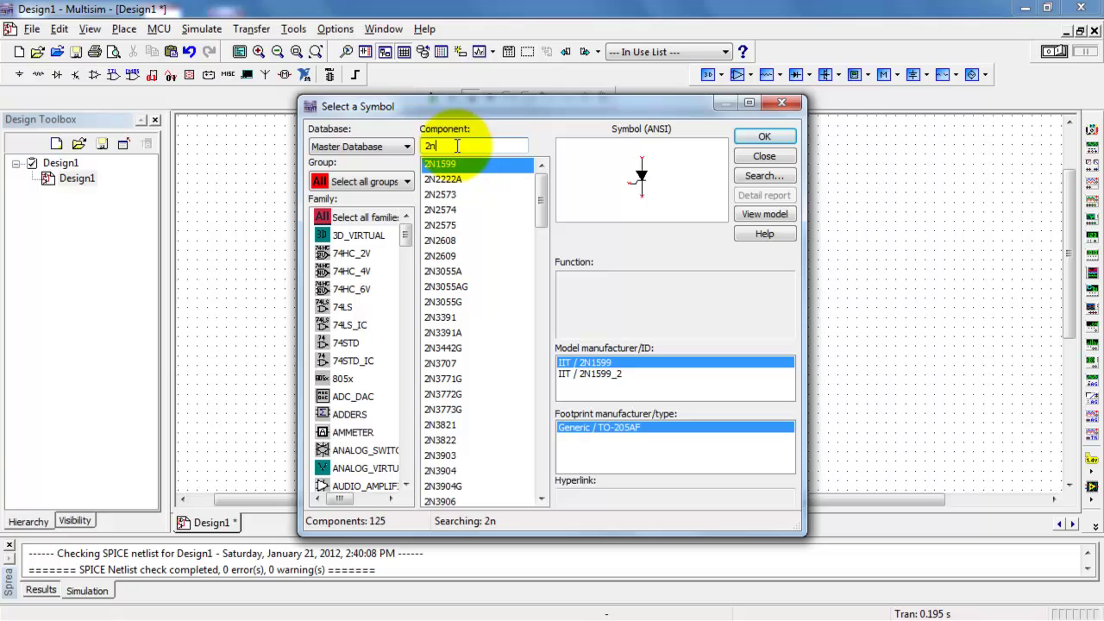
{"action": "left_click", "coordinate": [450, 179]}
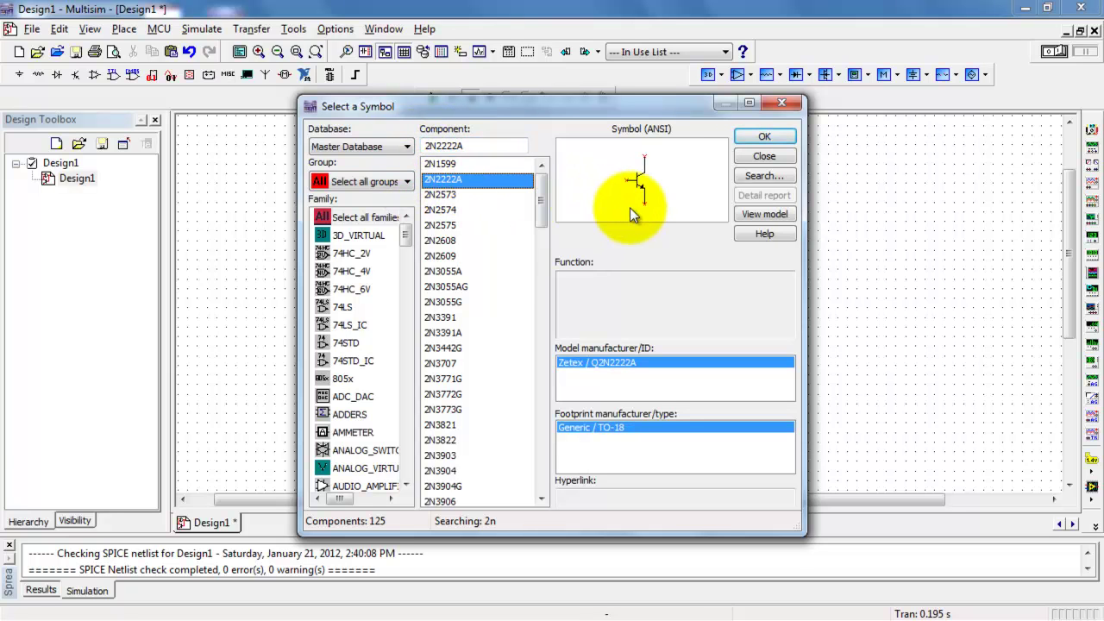
{"action": "double_click", "coordinate": [443, 179]}
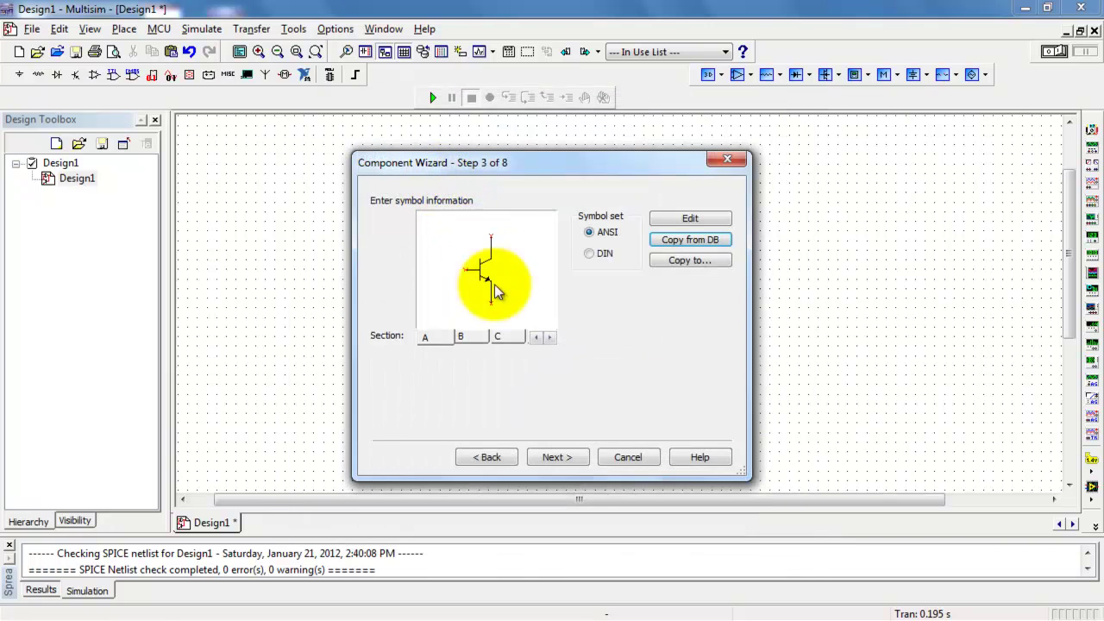
Step: Copy the 2N2222A symbol to Section A (DIN) through Section E (DIN and ANSI)
{"action": "left_click", "coordinate": [678, 260]}
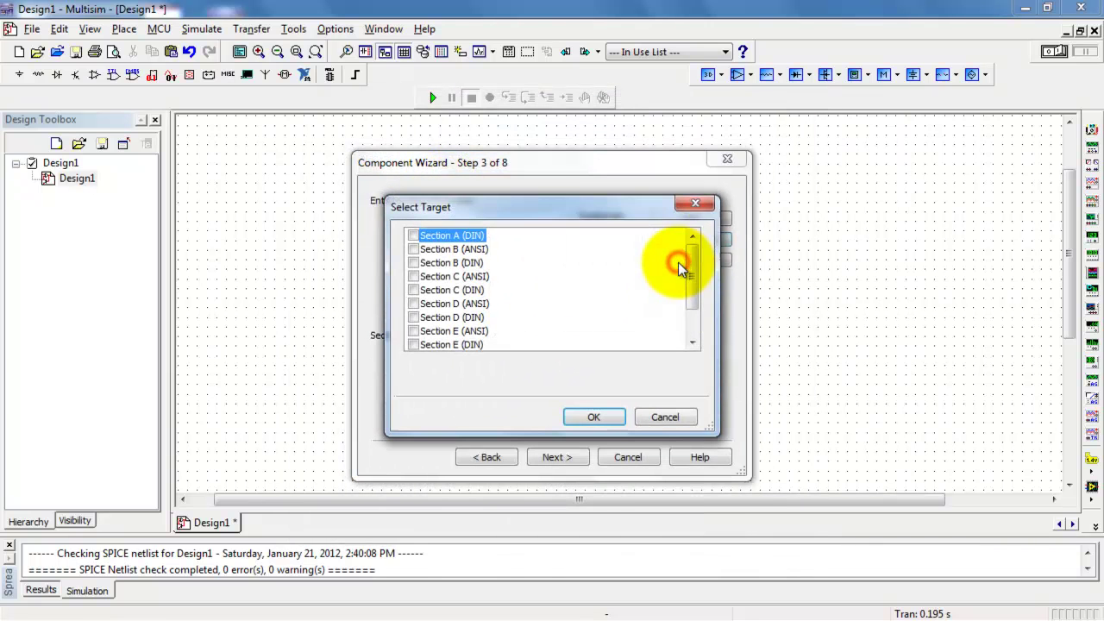
{"action": "left_click", "coordinate": [413, 235]}
{"action": "left_click", "coordinate": [414, 249]}
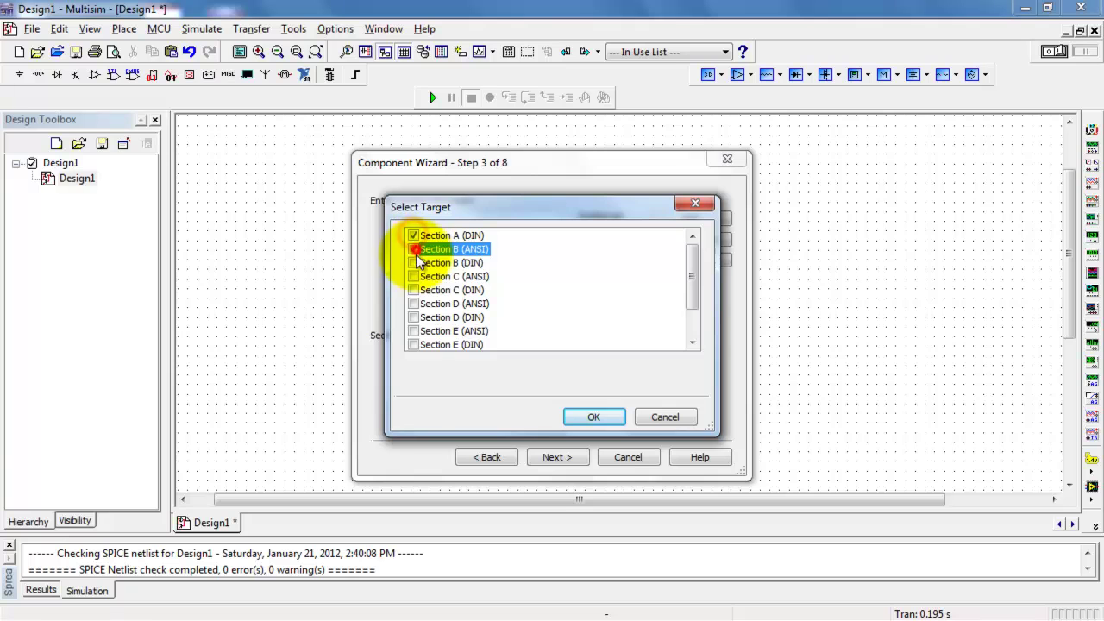
{"action": "left_click", "coordinate": [414, 263]}
{"action": "left_click", "coordinate": [413, 277]}
{"action": "left_click", "coordinate": [413, 291]}
{"action": "left_click", "coordinate": [413, 304]}
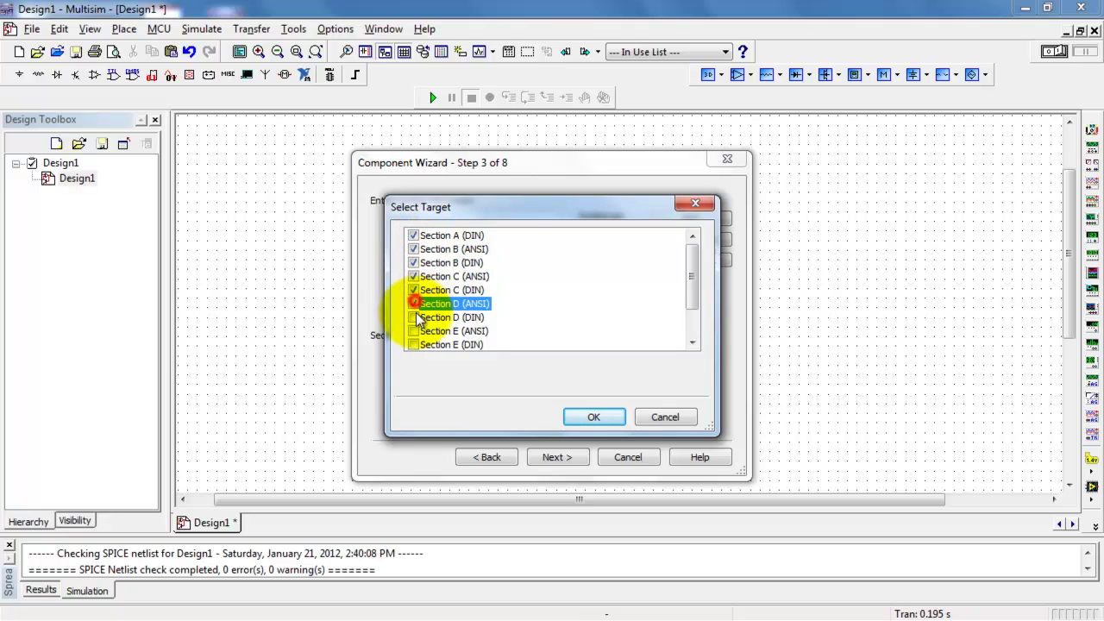
{"action": "left_click", "coordinate": [414, 318]}
{"action": "left_click", "coordinate": [413, 331]}
{"action": "left_click", "coordinate": [413, 341]}
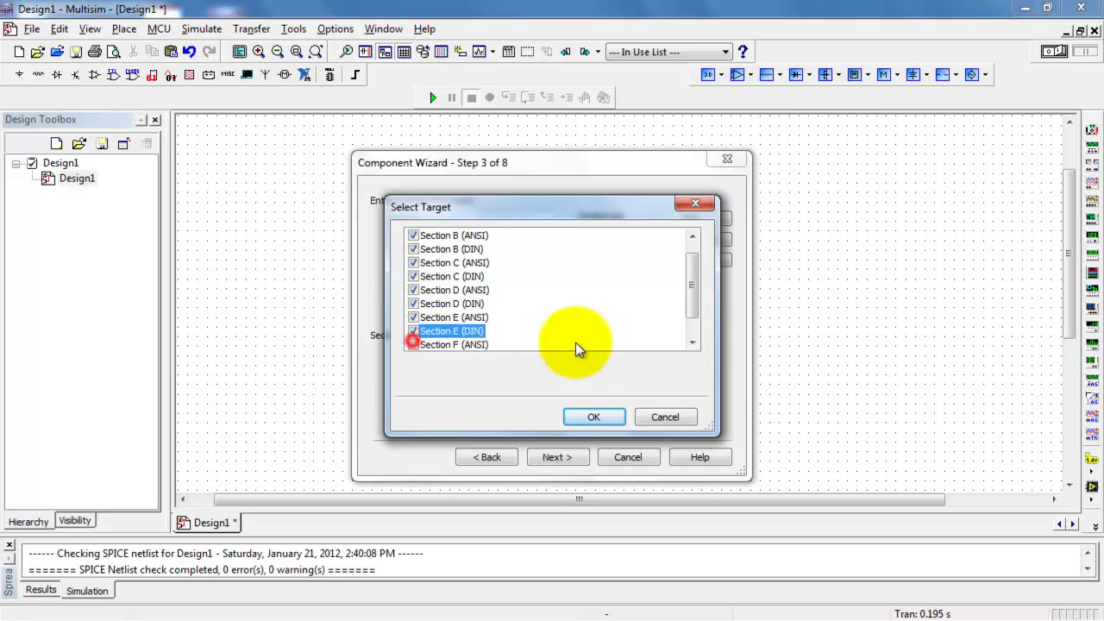
{"action": "left_click_drag", "start_coordinate": [693, 281], "coordinate": [696, 306]}
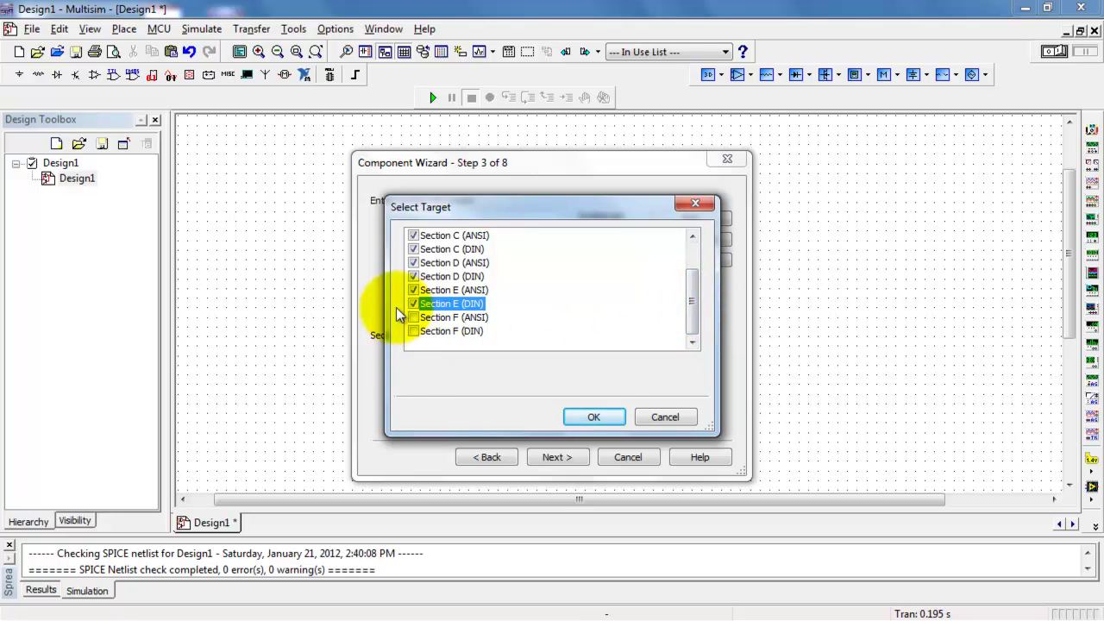
{"action": "left_click", "coordinate": [595, 417]}
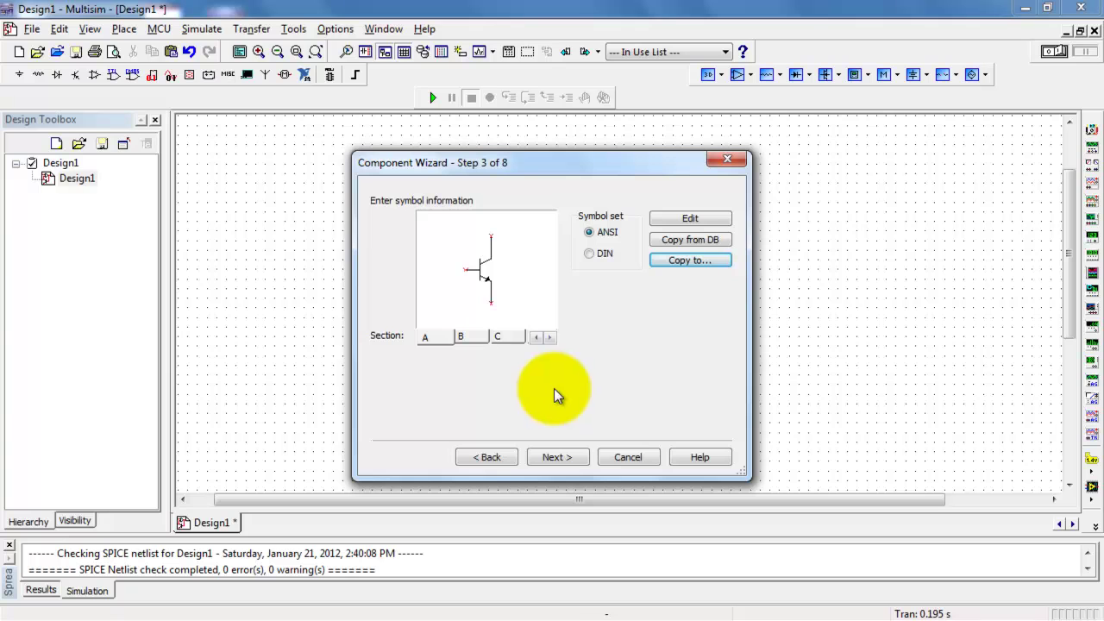
Step: Review the symbols of sections B, C and F, then return to the footprint step
{"action": "left_click", "coordinate": [476, 337]}
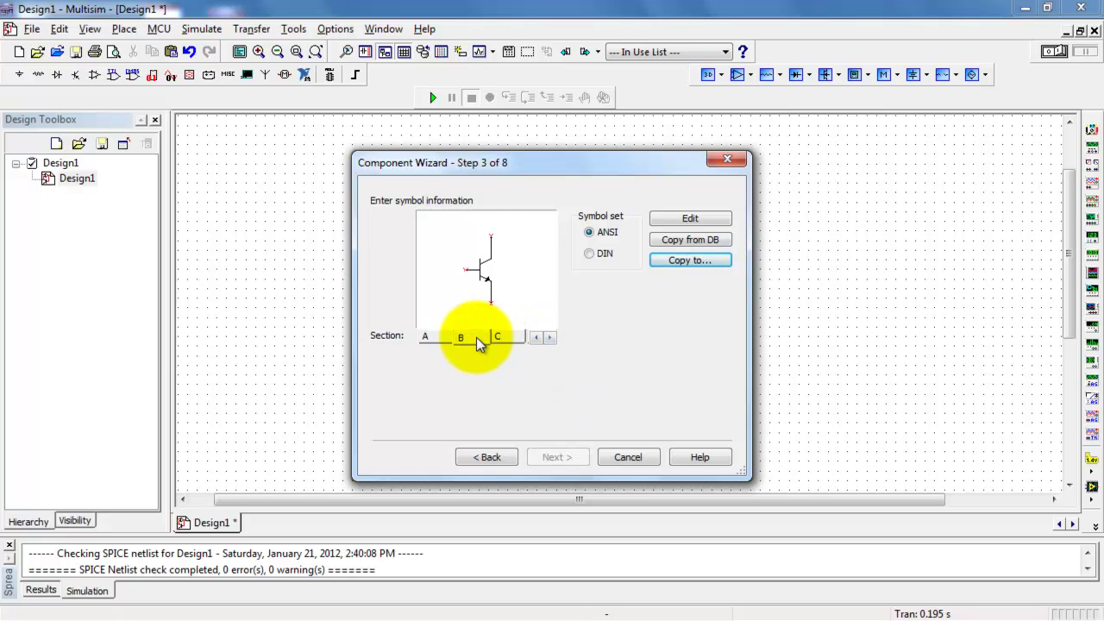
{"action": "left_click", "coordinate": [503, 340]}
{"action": "left_click", "coordinate": [549, 337]}
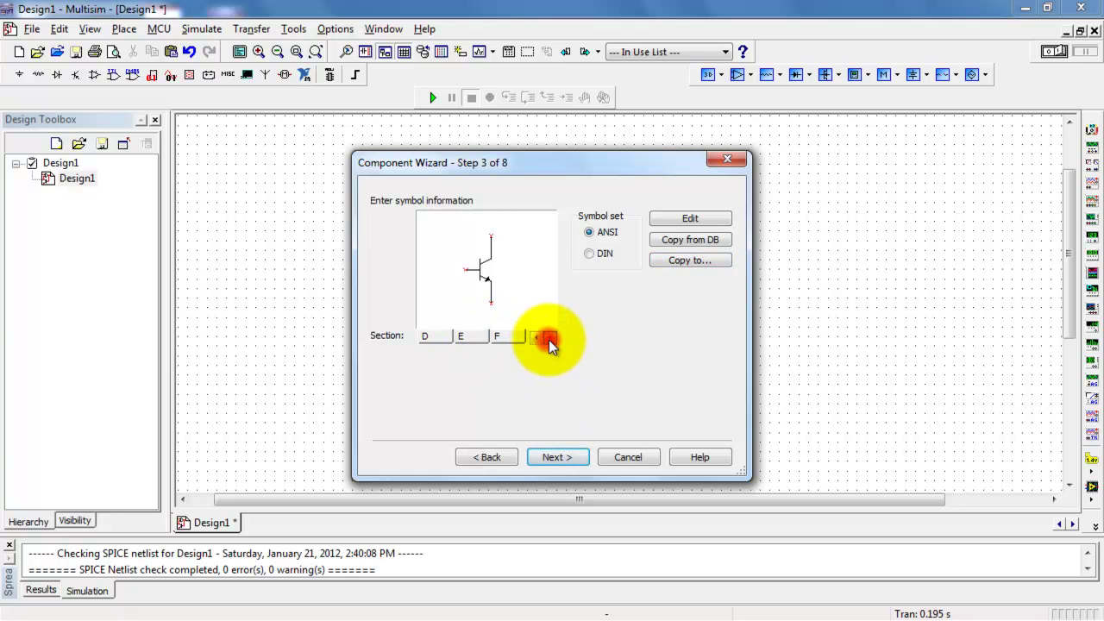
{"action": "left_click", "coordinate": [505, 341]}
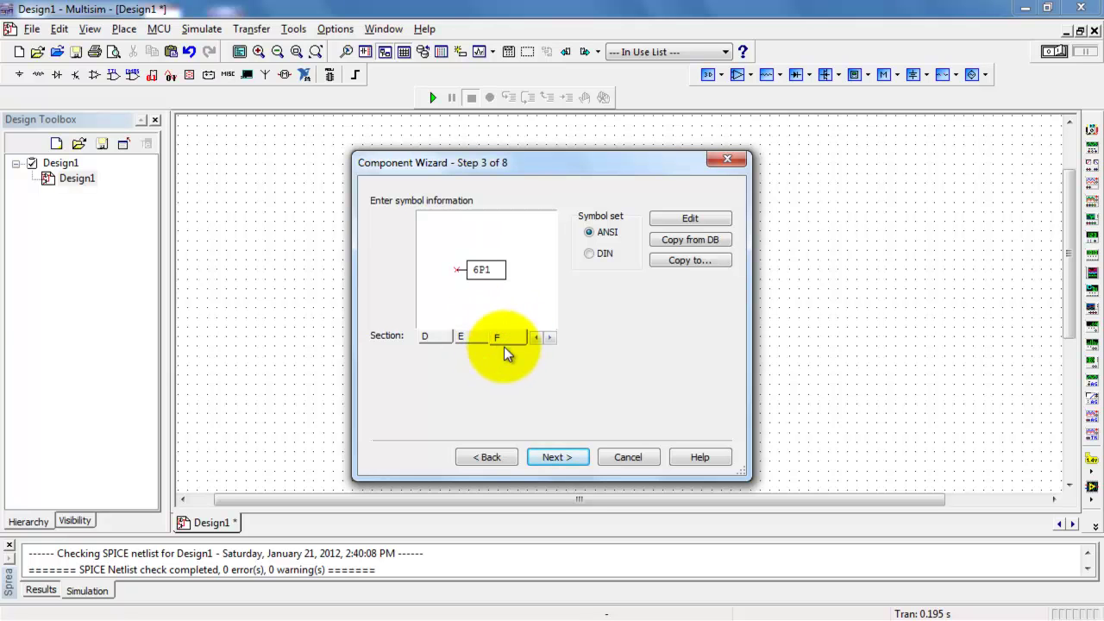
{"action": "left_click", "coordinate": [500, 453]}
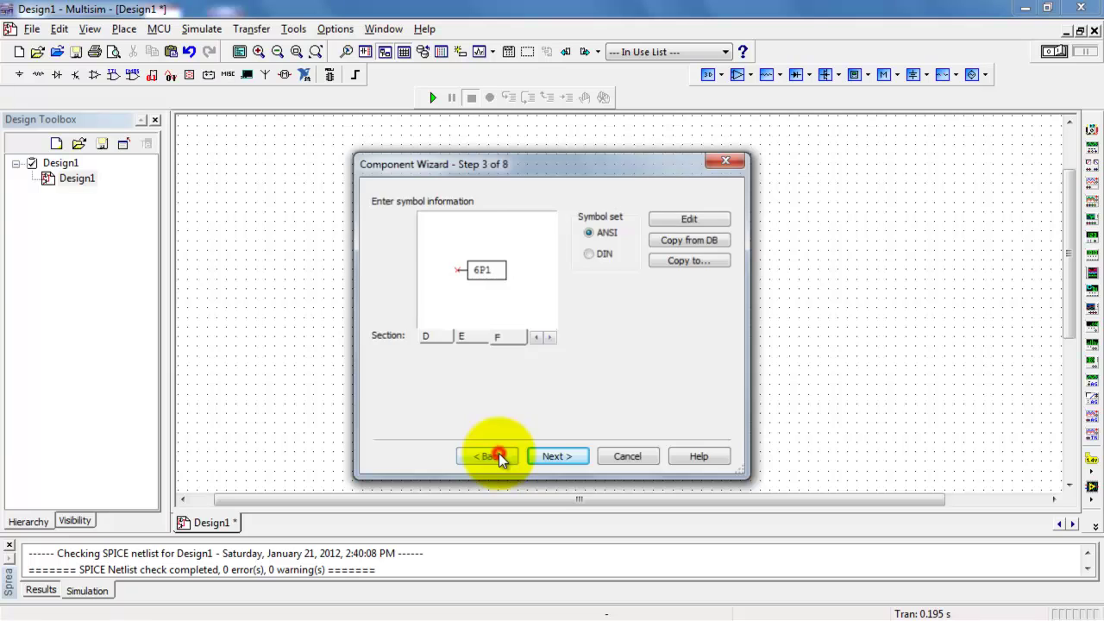
Step: Rename section F to S and proceed to the symbol step
{"action": "left_click", "coordinate": [564, 339]}
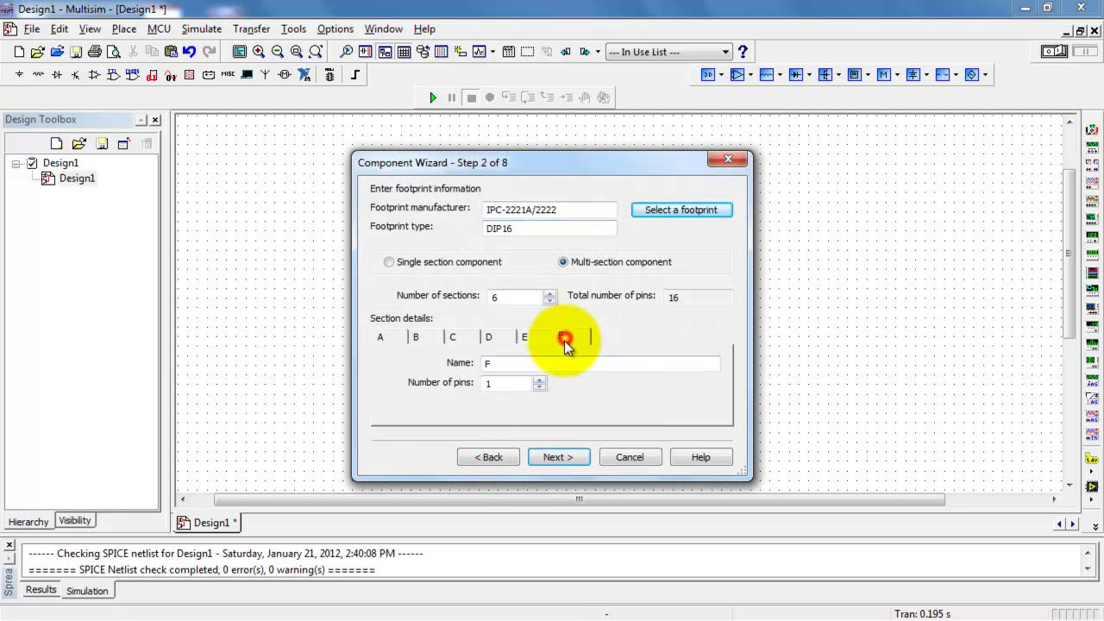
{"action": "left_click", "coordinate": [500, 363]}
{"action": "key", "text": "BackSpace"}
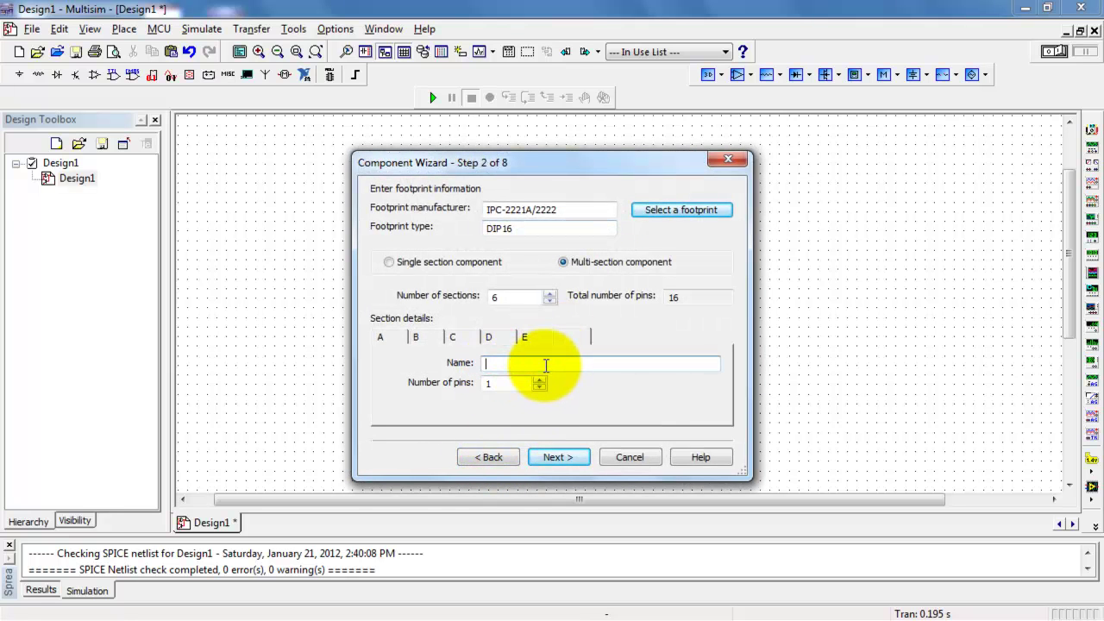
{"action": "type", "text": "S"}
{"action": "left_click", "coordinate": [569, 457]}
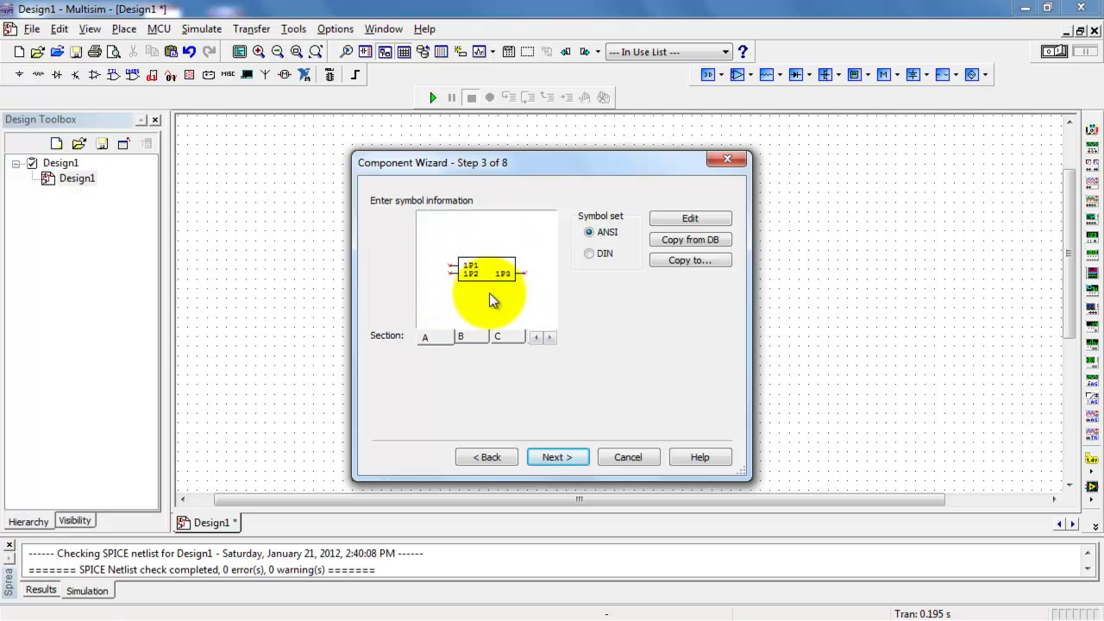
Step: Reselect 2N2222A, copy it to sections A–E in ANSI and DIN, and continue to pin parameters
{"action": "left_click", "coordinate": [689, 239]}
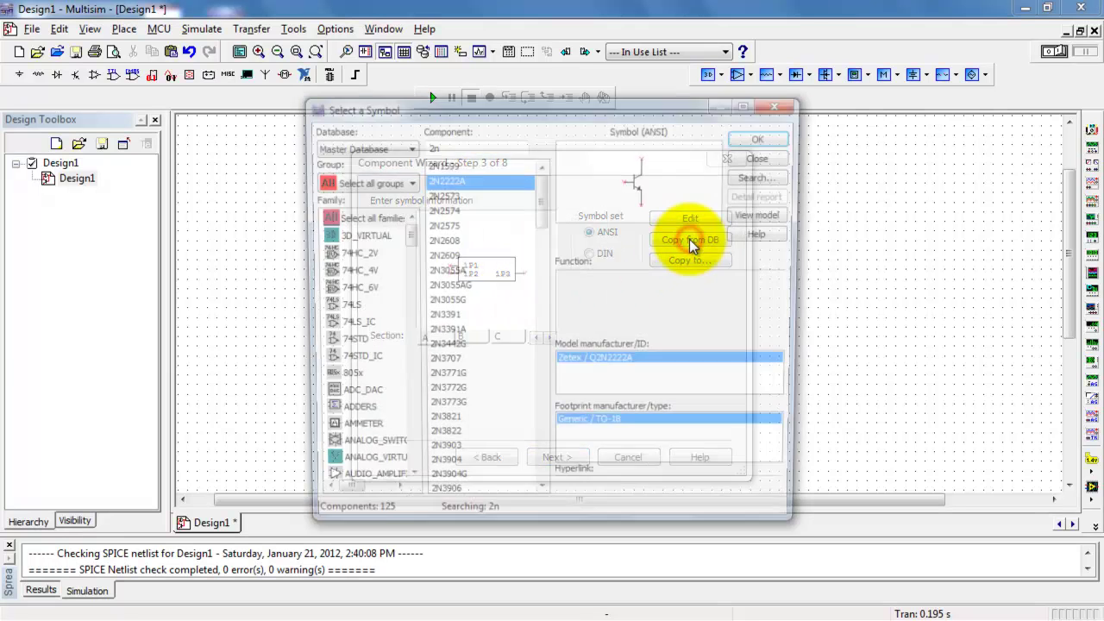
{"action": "double_click", "coordinate": [473, 178]}
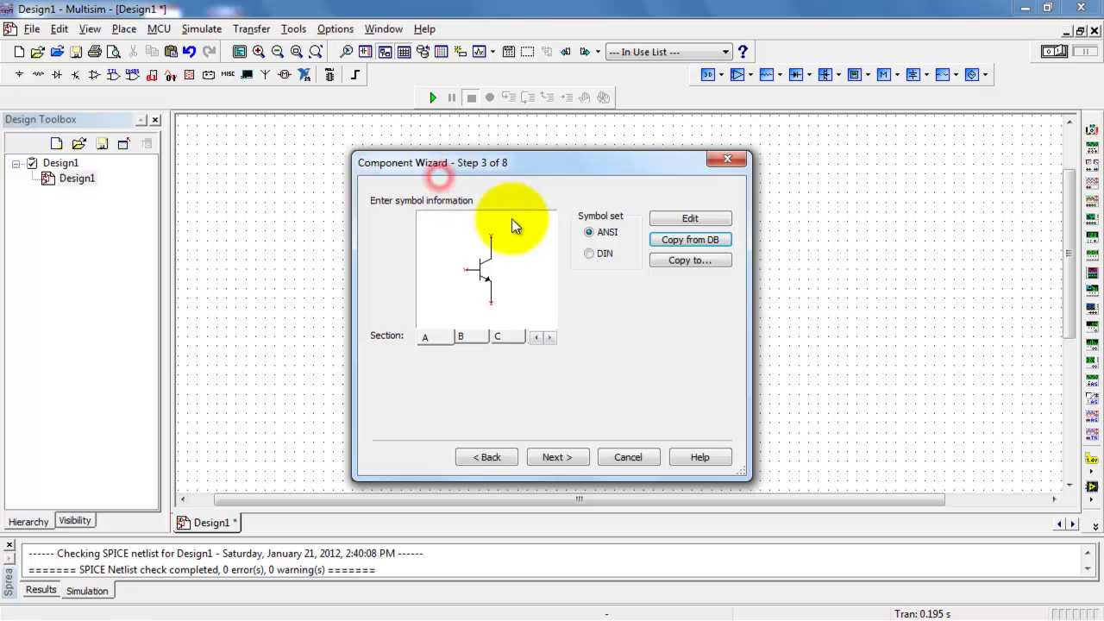
{"action": "left_click", "coordinate": [677, 265]}
{"action": "left_click", "coordinate": [413, 235]}
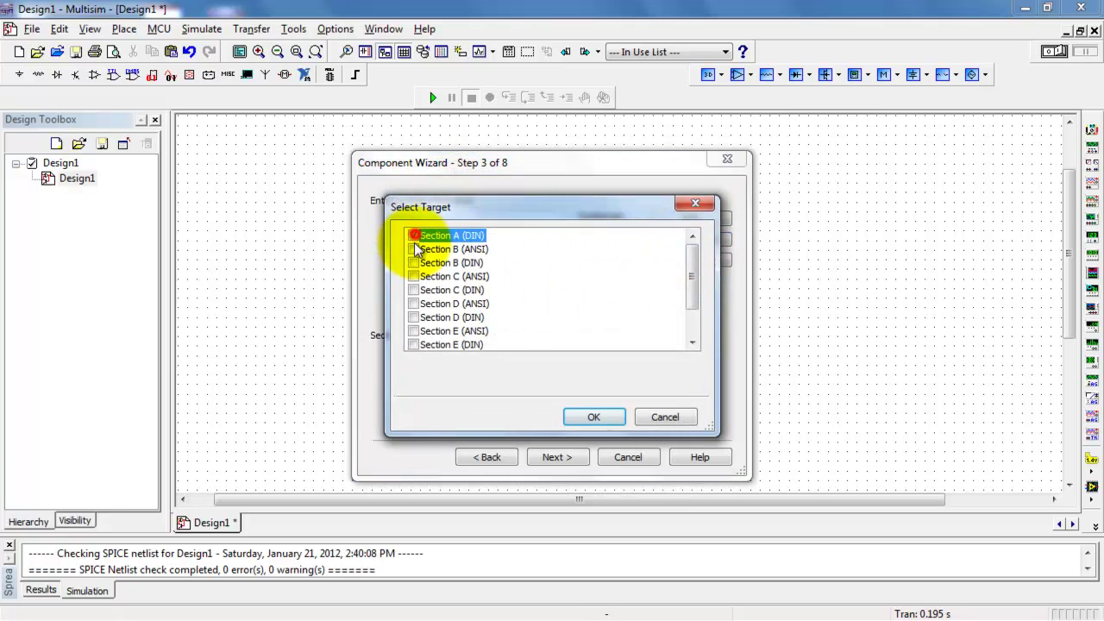
{"action": "left_click", "coordinate": [413, 248]}
{"action": "left_click", "coordinate": [414, 262]}
{"action": "left_click", "coordinate": [414, 276]}
{"action": "left_click", "coordinate": [414, 290]}
{"action": "left_click", "coordinate": [414, 304]}
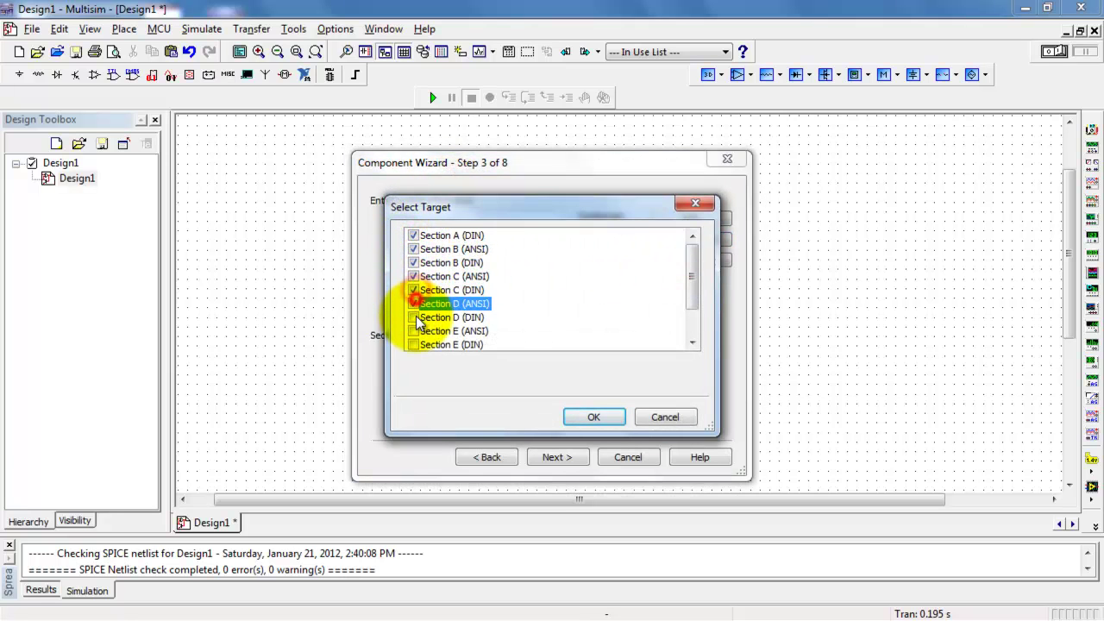
{"action": "left_click", "coordinate": [414, 318]}
{"action": "left_click", "coordinate": [414, 330]}
{"action": "left_click", "coordinate": [414, 344]}
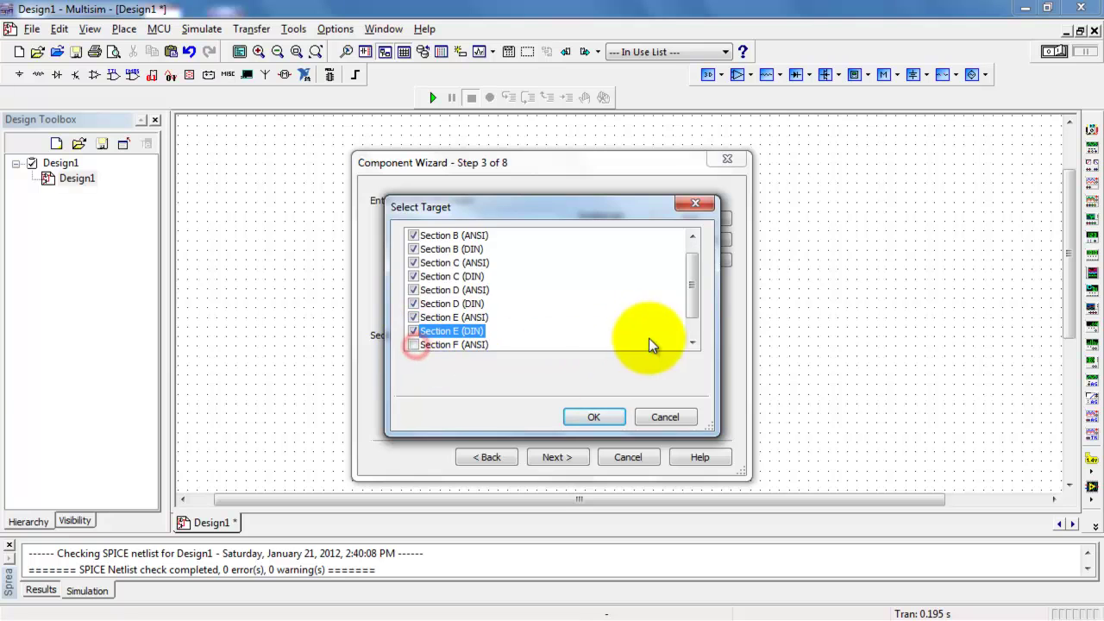
{"action": "left_click", "coordinate": [693, 342]}
{"action": "left_click", "coordinate": [603, 417]}
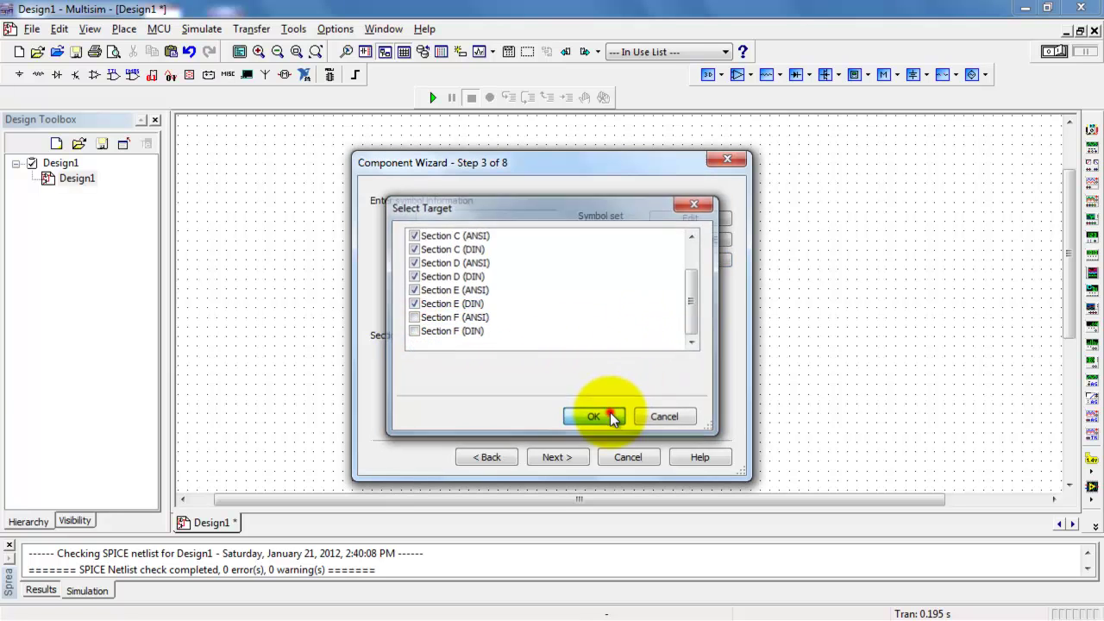
{"action": "left_click", "coordinate": [564, 458]}
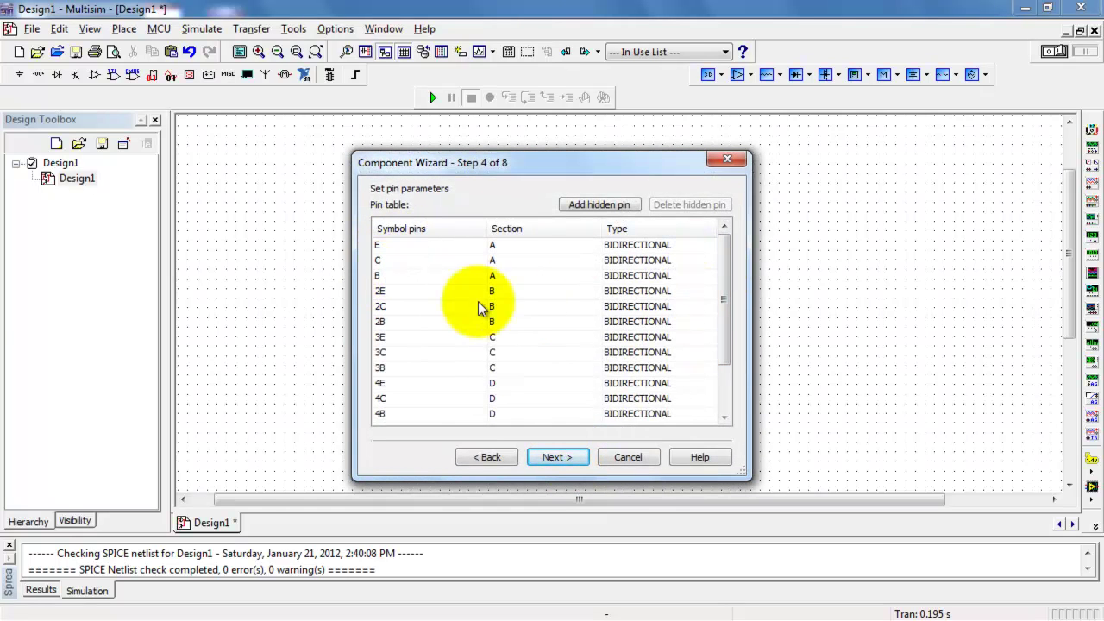
Step: Set pin 6P1's type to NC and advance to the pin mapping step
{"action": "left_click_drag", "start_coordinate": [720, 247], "coordinate": [728, 343]}
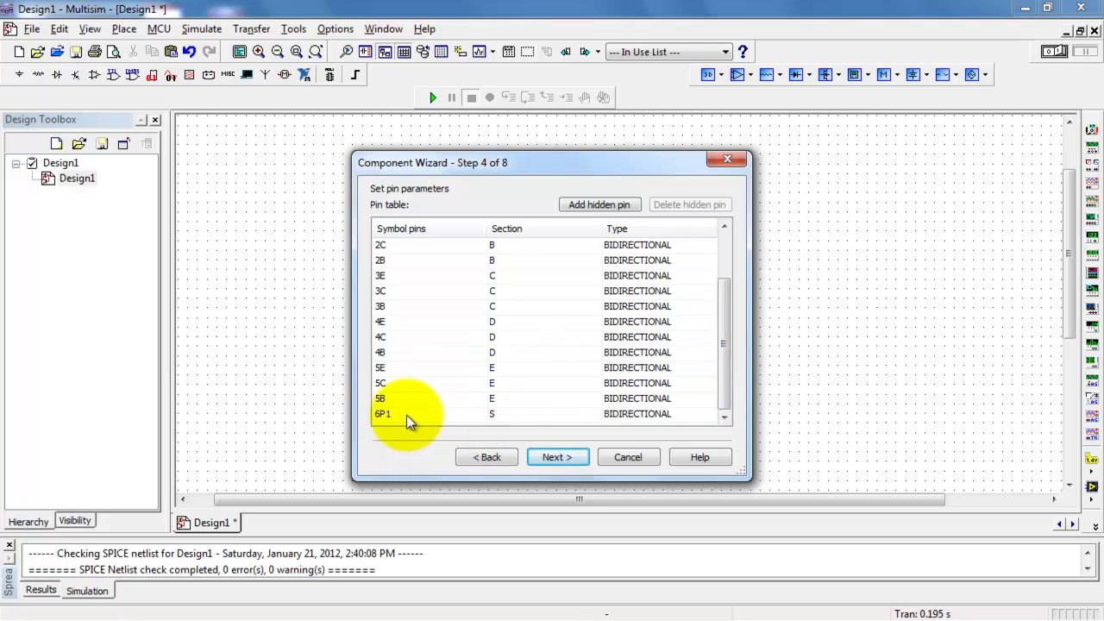
{"action": "left_click", "coordinate": [681, 415]}
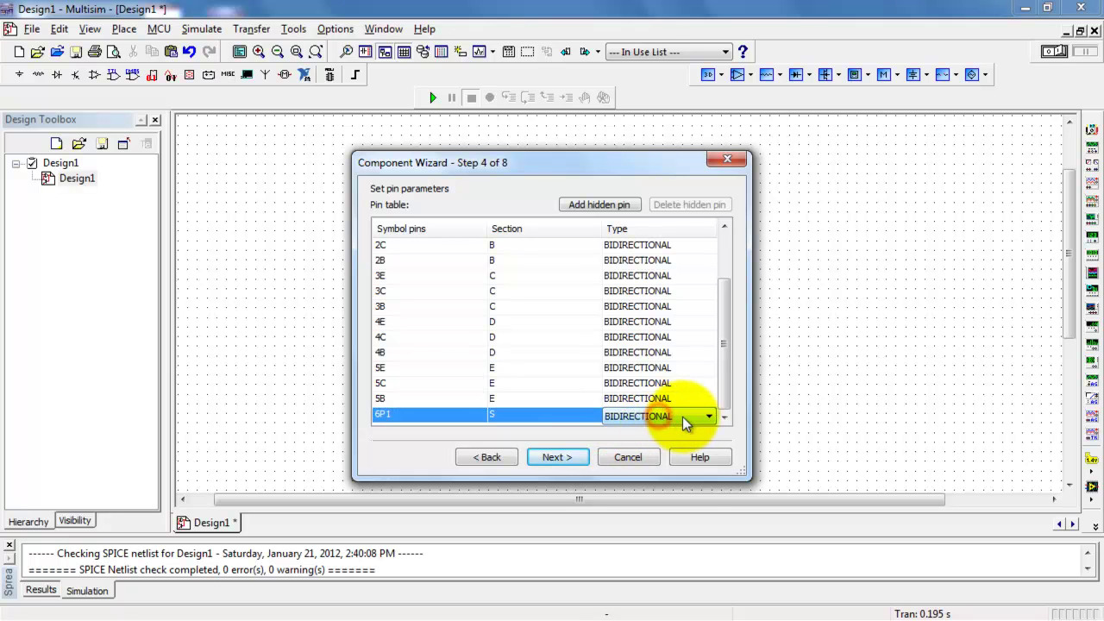
{"action": "left_click", "coordinate": [708, 416]}
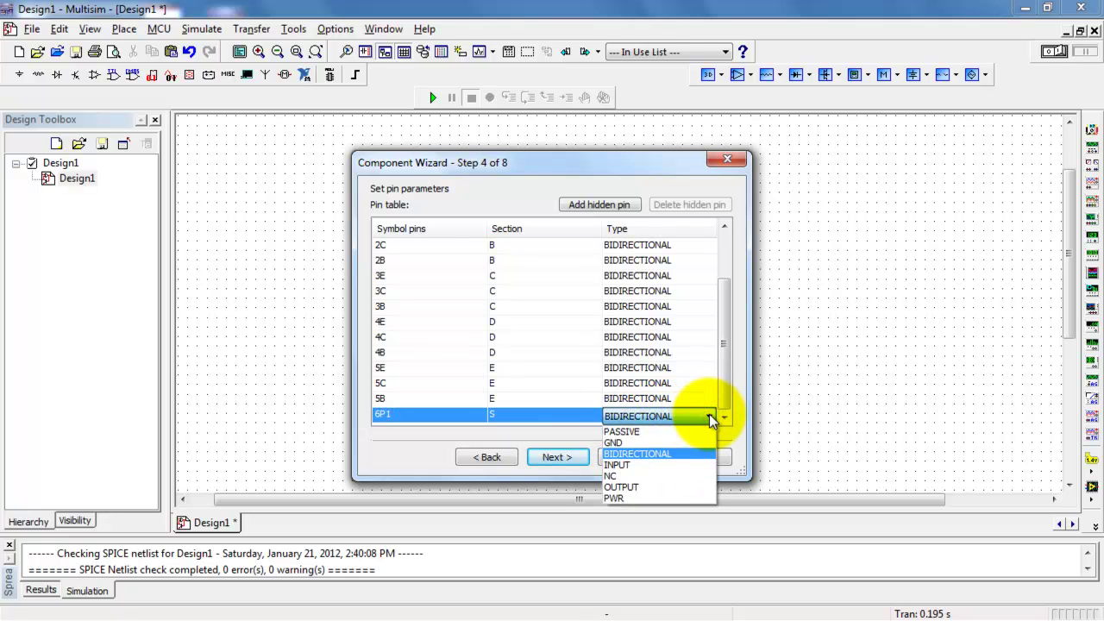
{"action": "left_click", "coordinate": [659, 476]}
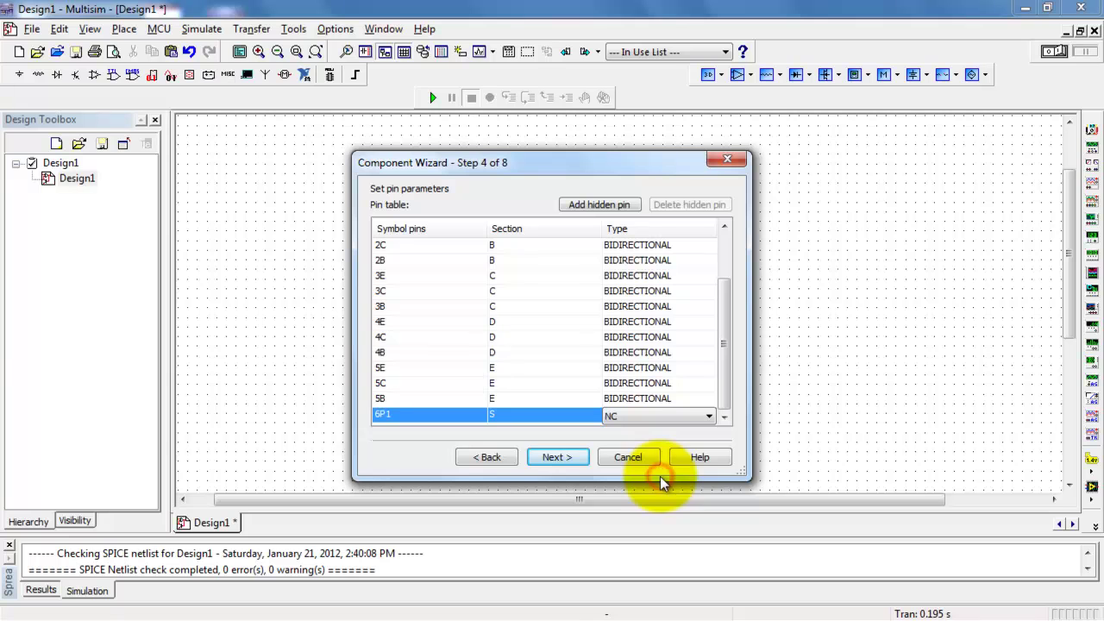
{"action": "left_click", "coordinate": [563, 457]}
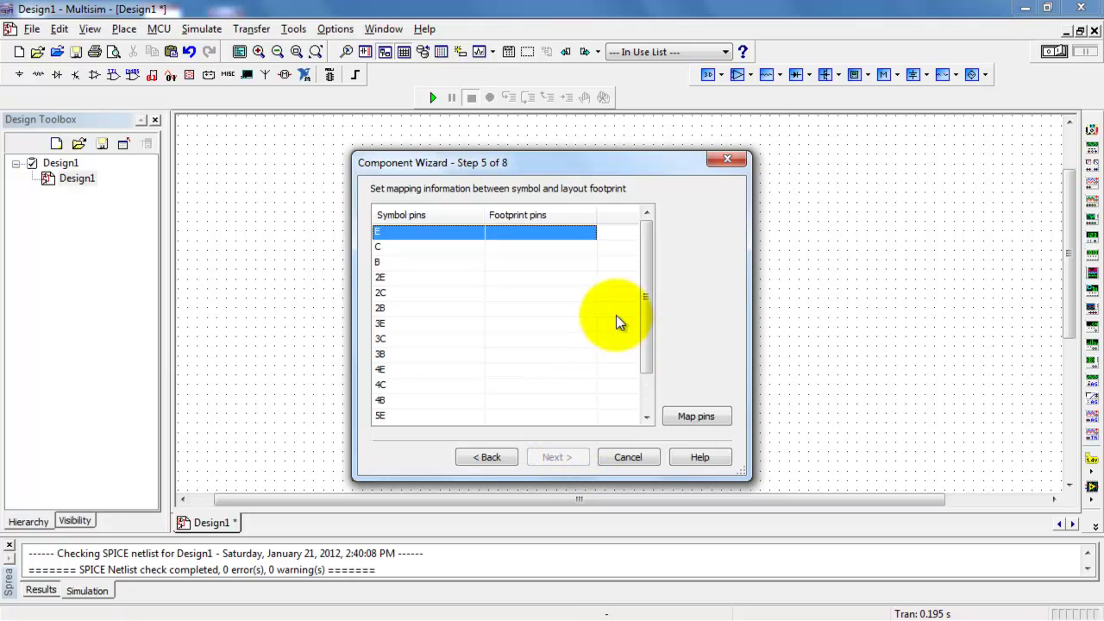
Step: Place the wizard beside the pinout image and map pin E to footprint pin 15
{"action": "left_click_drag", "start_coordinate": [630, 168], "coordinate": [883, 165]}
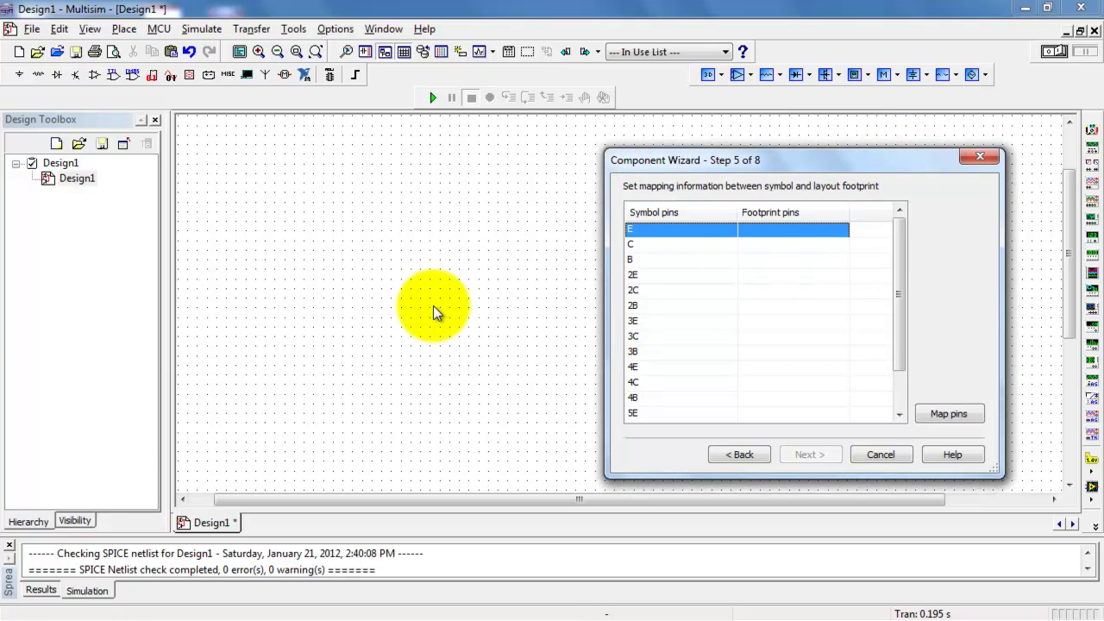
{"action": "key", "text": "alt+Tab"}
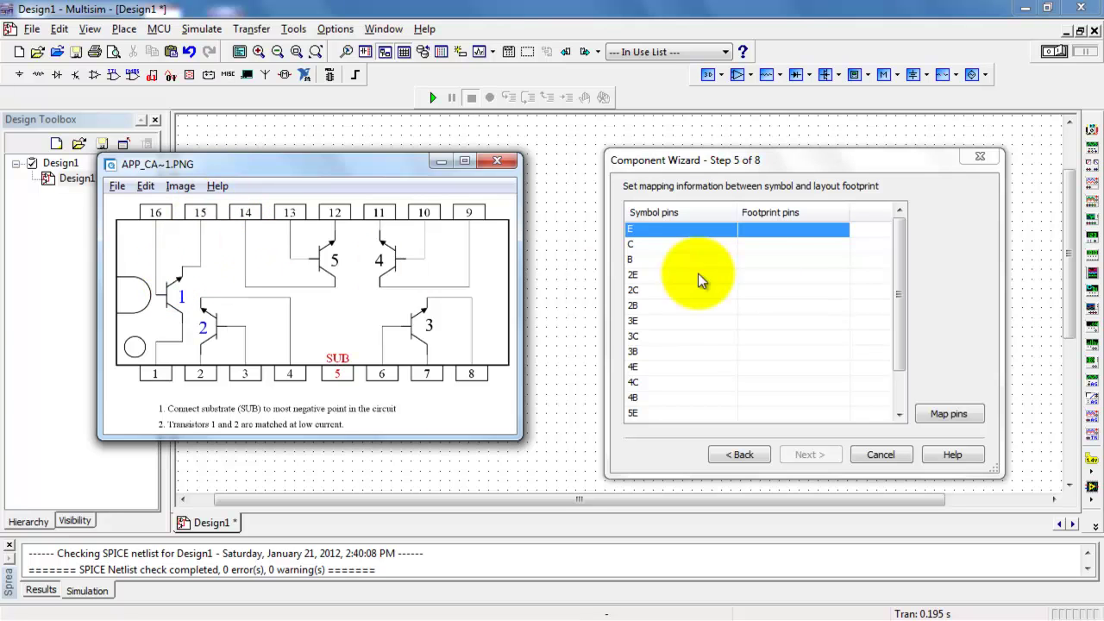
{"action": "left_click", "coordinate": [835, 230]}
{"action": "left_click_drag", "start_coordinate": [843, 242], "coordinate": [847, 278]}
{"action": "left_click", "coordinate": [747, 272]}
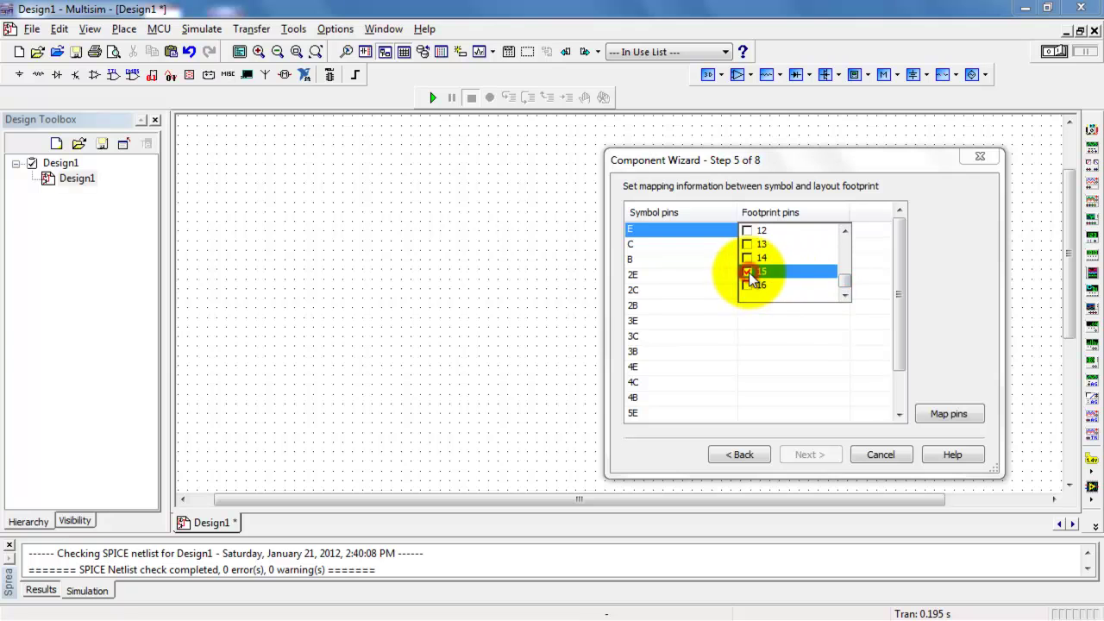
{"action": "left_click", "coordinate": [707, 229]}
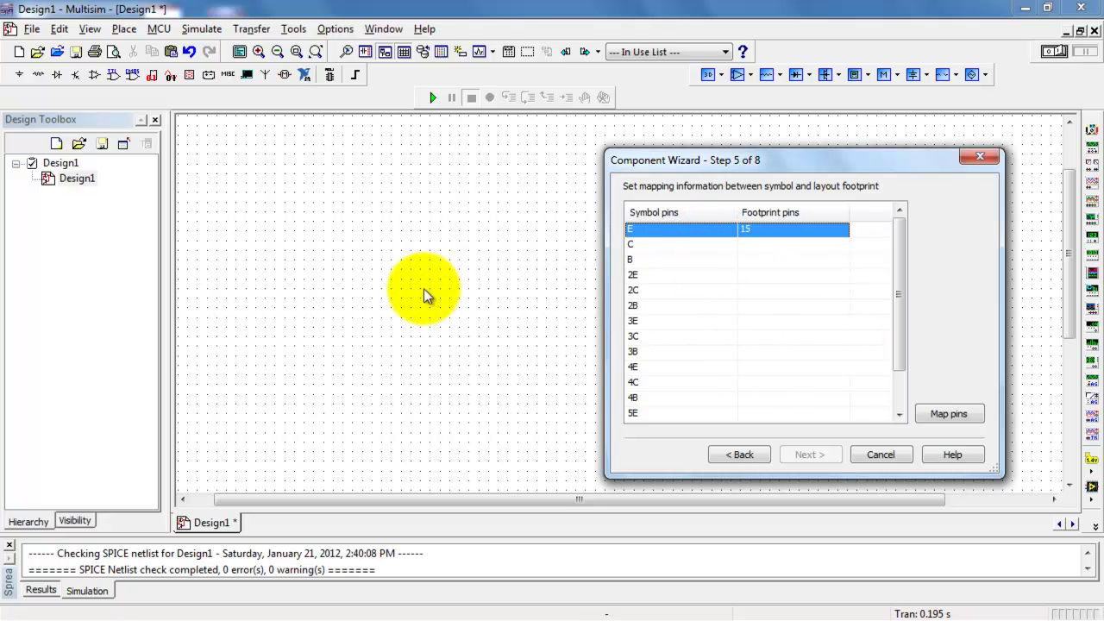
Step: Map pin C to footprint pin 1 and pin B to footprint pin 16
{"action": "key", "text": "alt+Tab"}
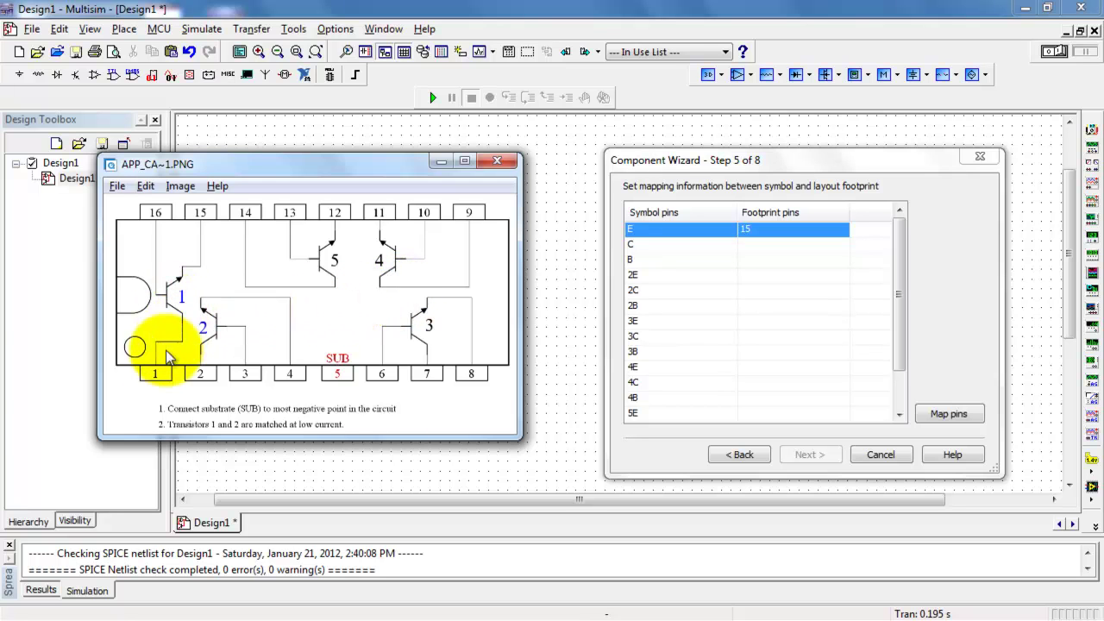
{"action": "left_click", "coordinate": [856, 249]}
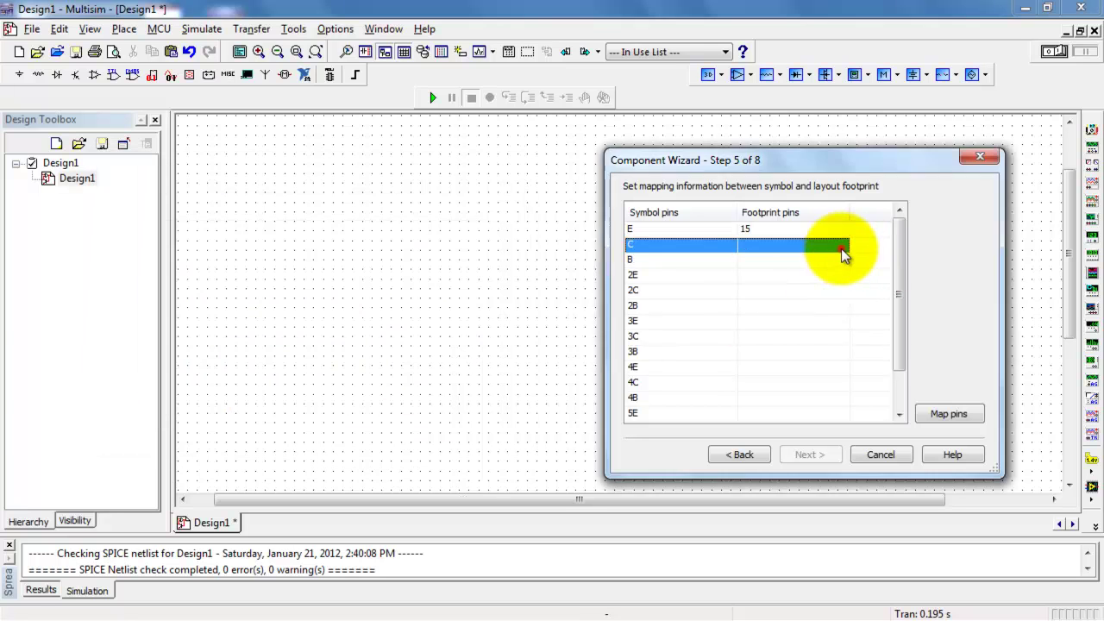
{"action": "left_click", "coordinate": [841, 247]}
{"action": "left_click", "coordinate": [748, 247]}
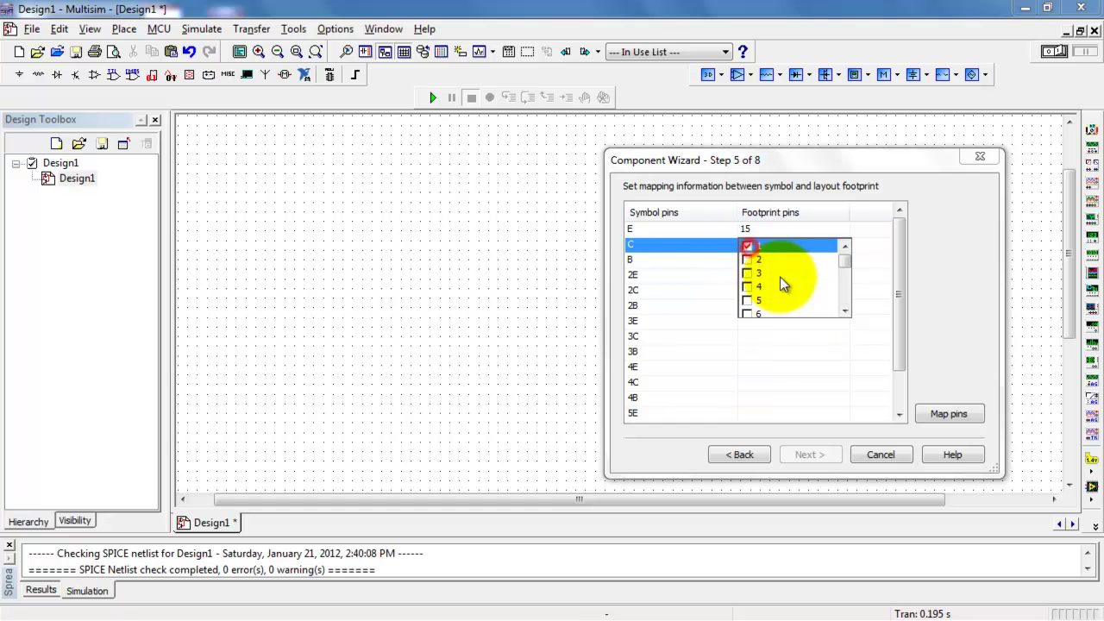
{"action": "left_click", "coordinate": [694, 259]}
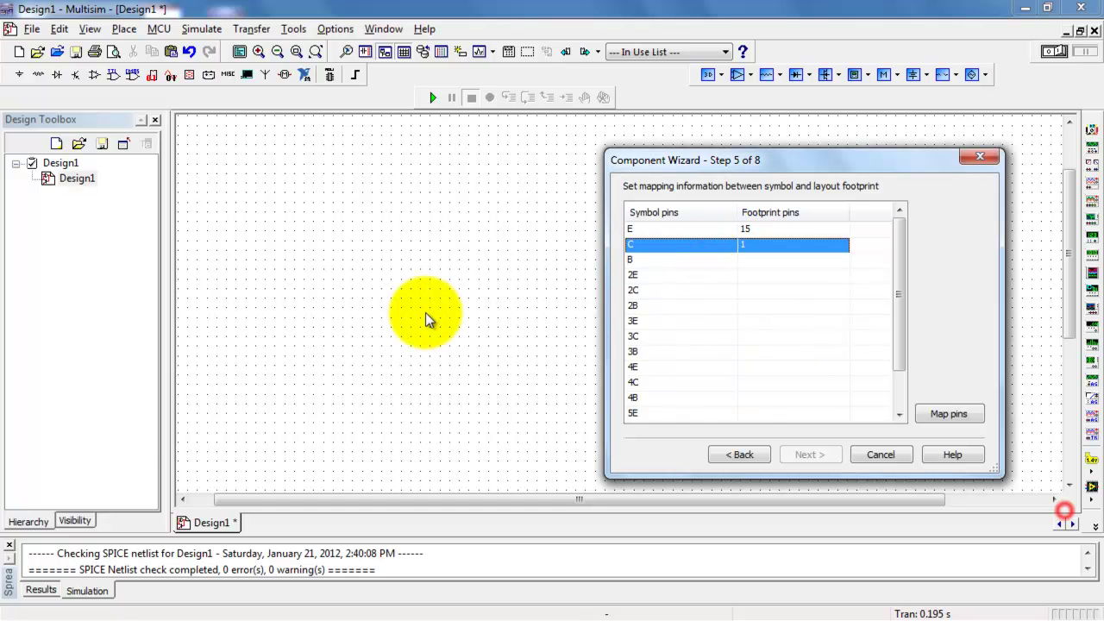
{"action": "key", "text": "alt+Tab"}
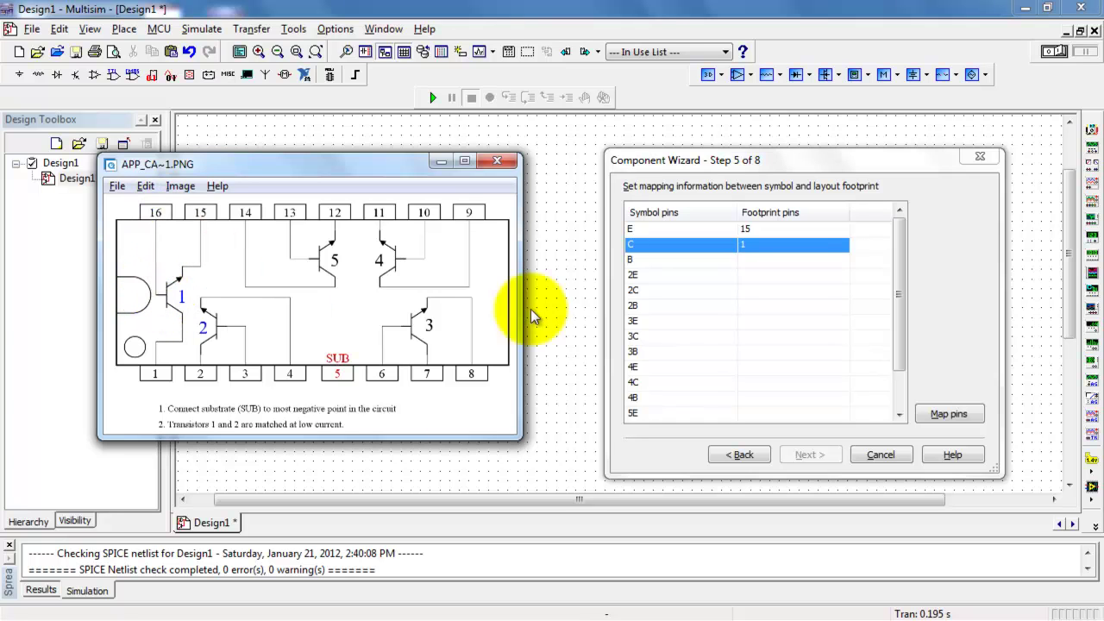
{"action": "left_click", "coordinate": [824, 259]}
{"action": "left_click_drag", "start_coordinate": [844, 278], "coordinate": [786, 324]}
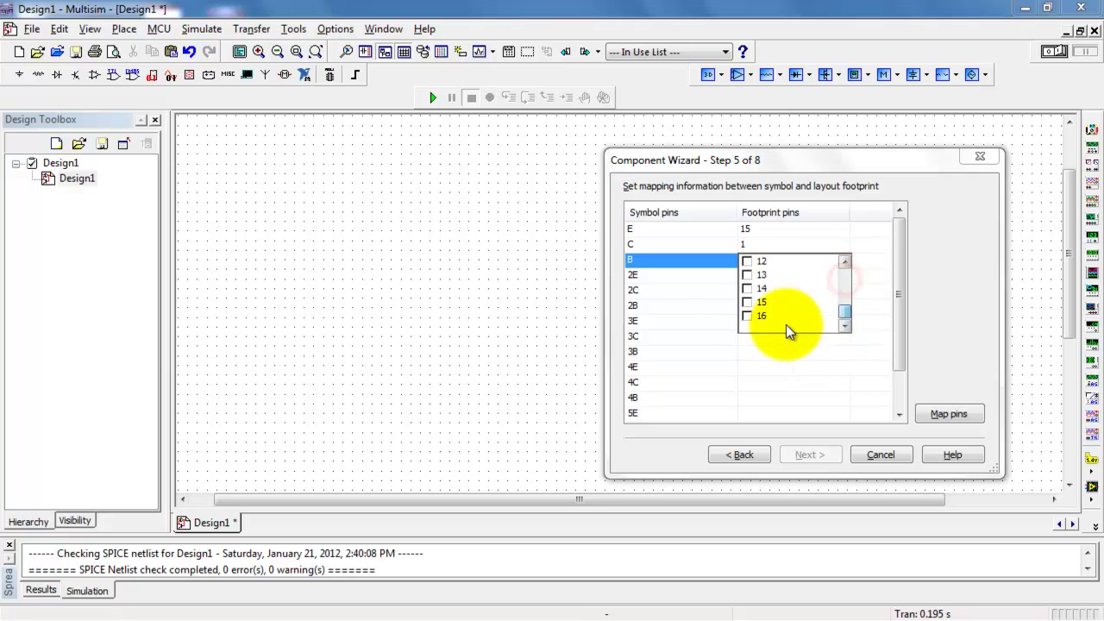
{"action": "left_click", "coordinate": [745, 317]}
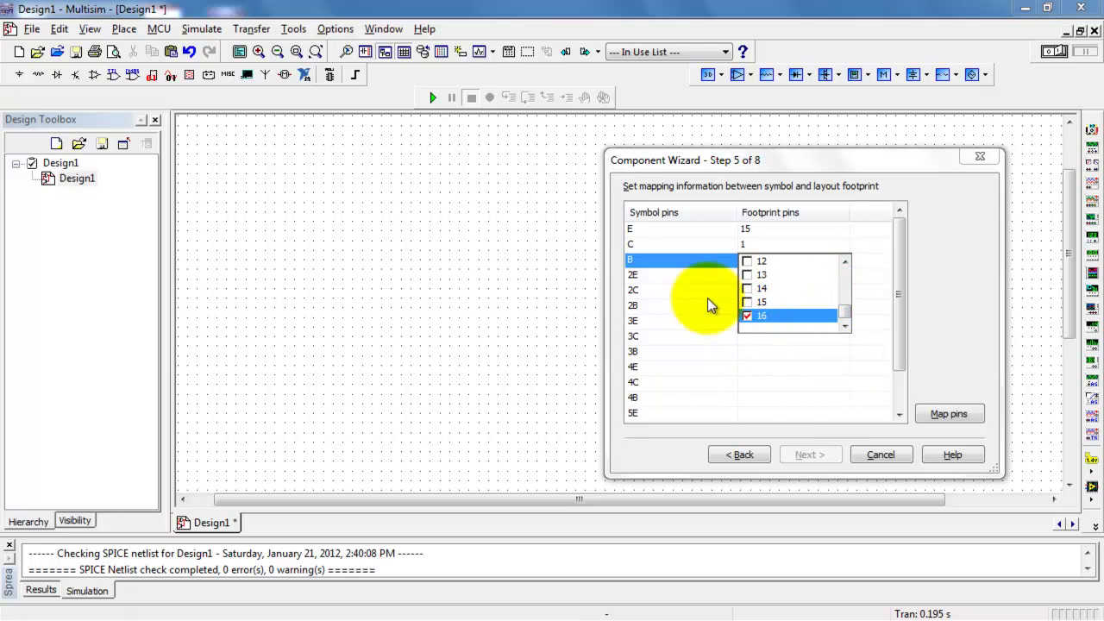
{"action": "left_click", "coordinate": [681, 259]}
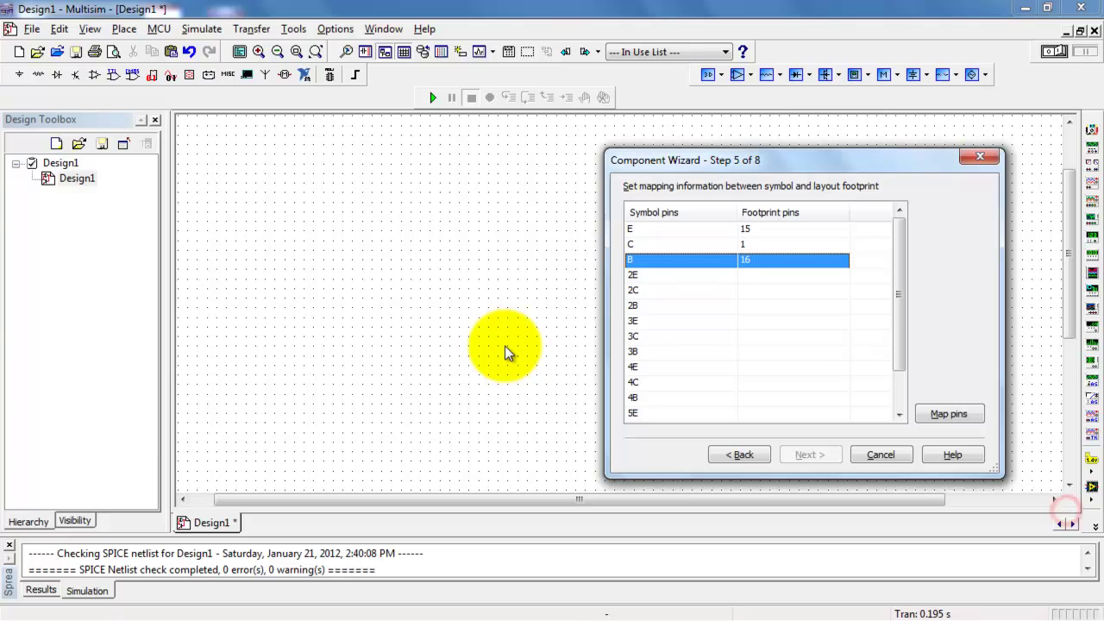
{"action": "key", "text": "alt+Tab"}
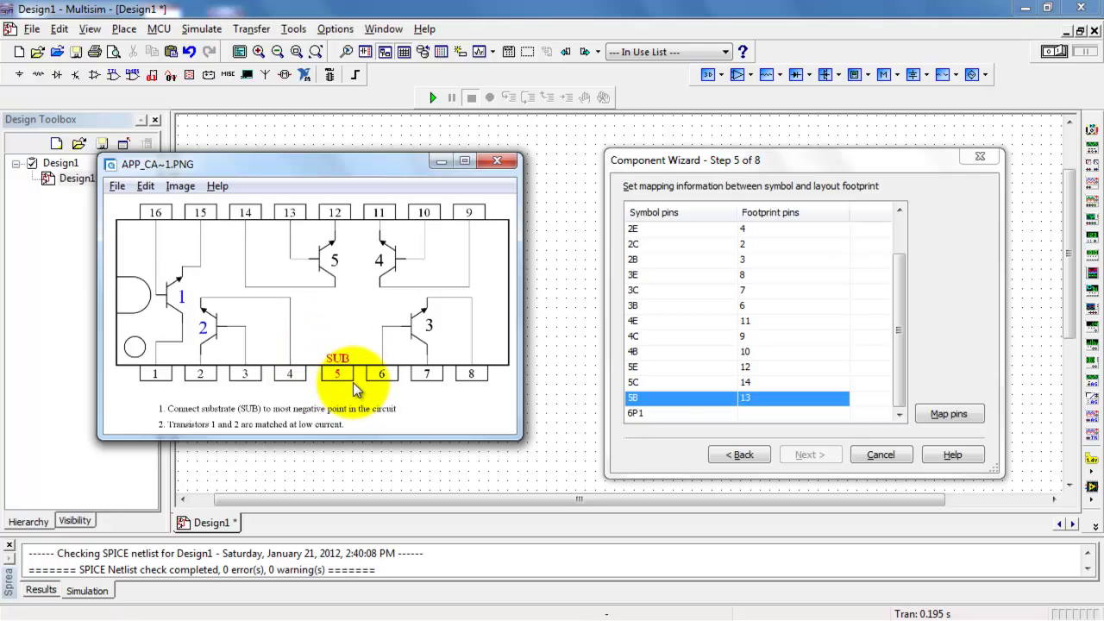
Step: Assign footprint pin 5 to pin 6P1 and advance to the simulation model step
{"action": "left_click", "coordinate": [824, 414]}
{"action": "scroll", "coordinate": [840, 427], "scroll_direction": "down", "scroll_amount": 1}
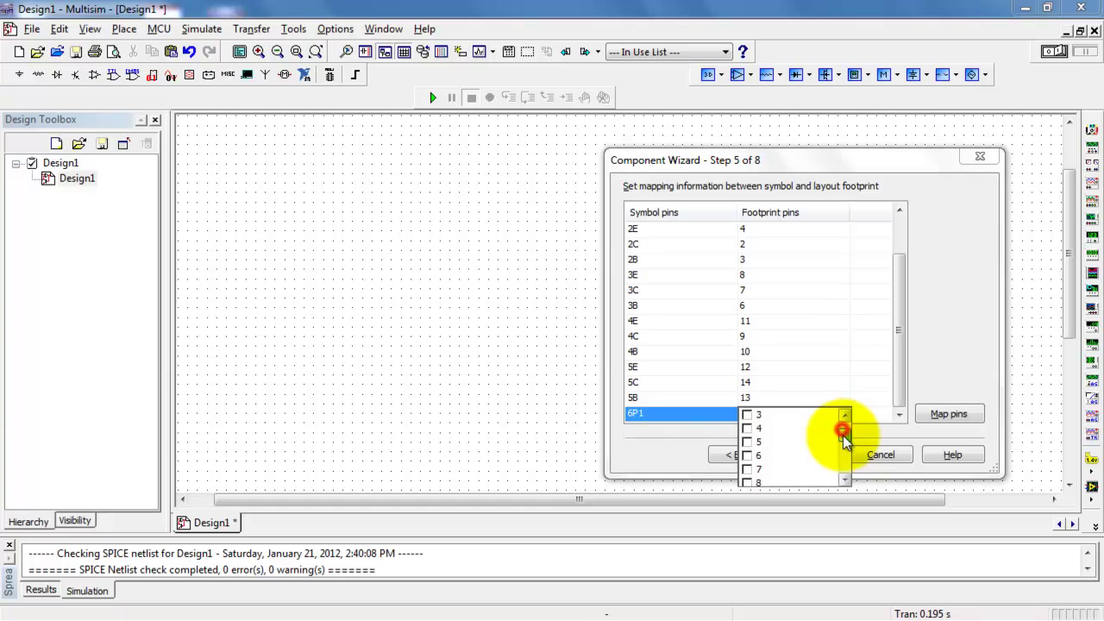
{"action": "left_click", "coordinate": [747, 442]}
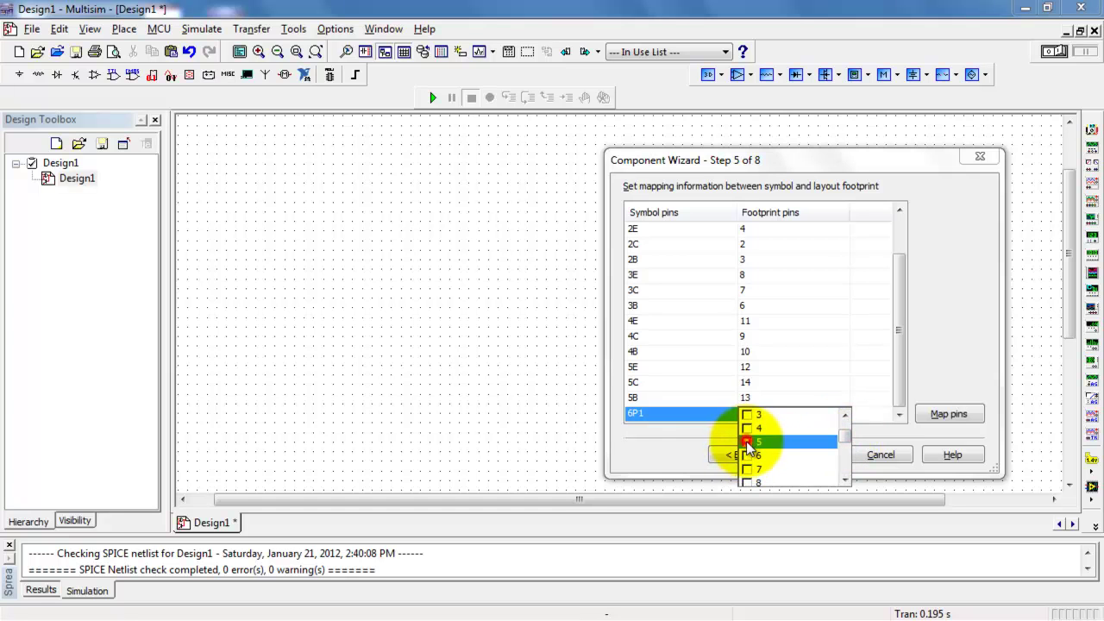
{"action": "left_click", "coordinate": [699, 429]}
{"action": "left_click", "coordinate": [827, 454]}
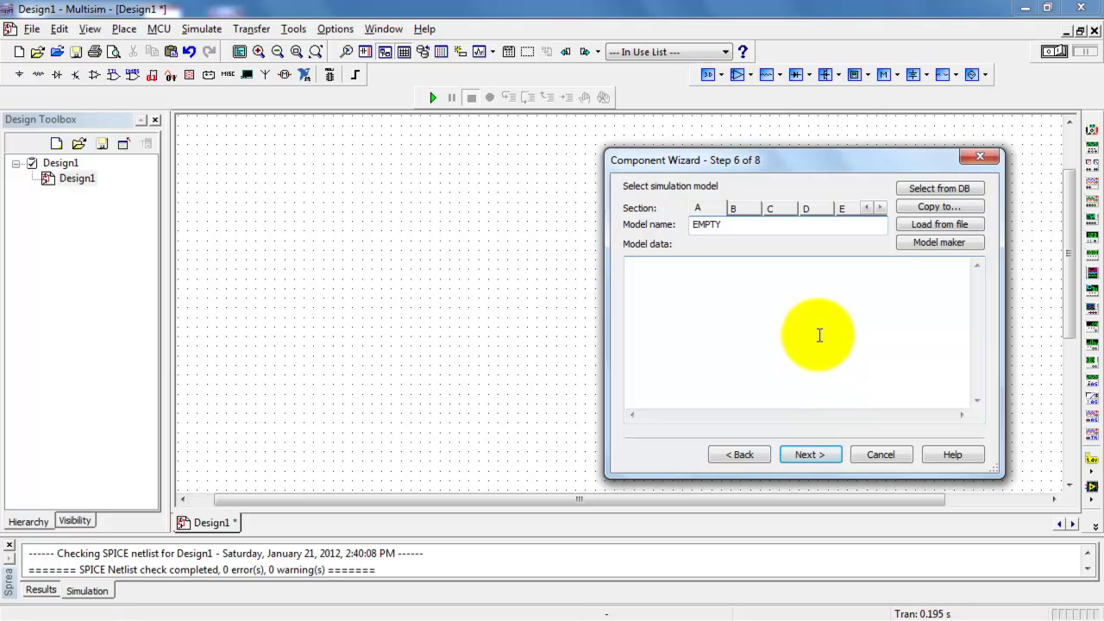
Step: Replace the EMPTY model name for section A with ca3083demo
{"action": "key", "text": "alt+Tab"}
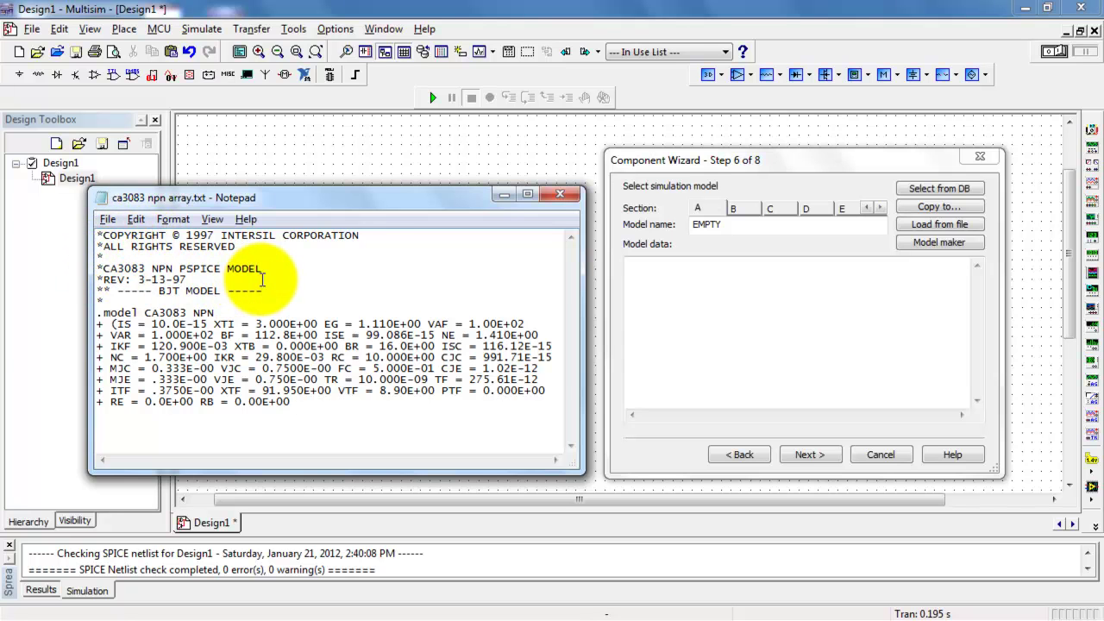
{"action": "double_click", "coordinate": [753, 227]}
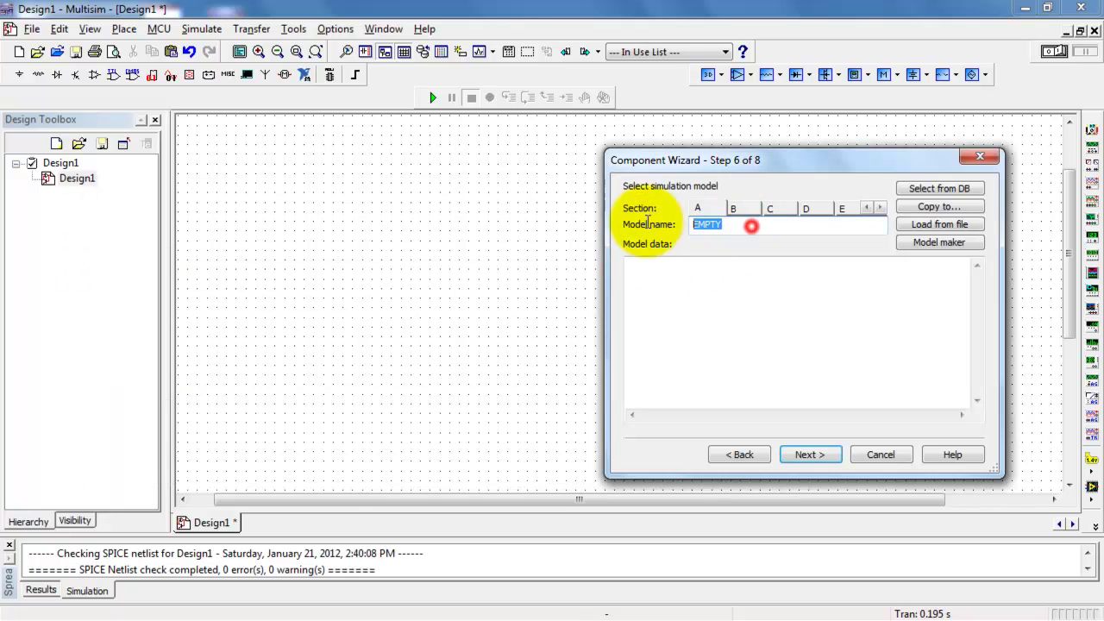
{"action": "type", "text": "ca3083"}
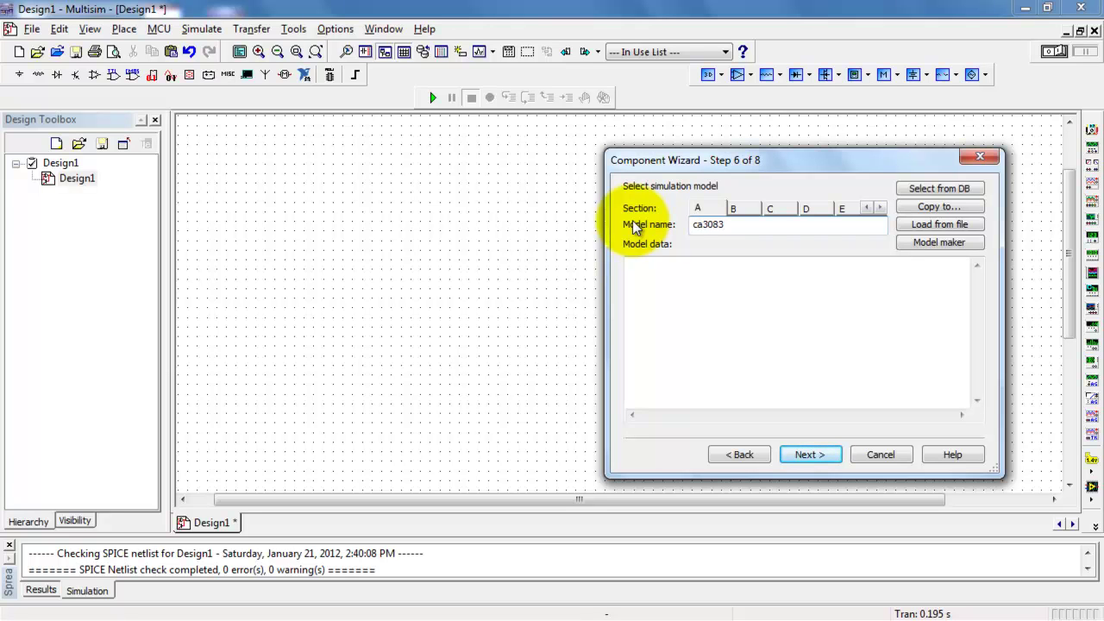
{"action": "type", "text": "demo"}
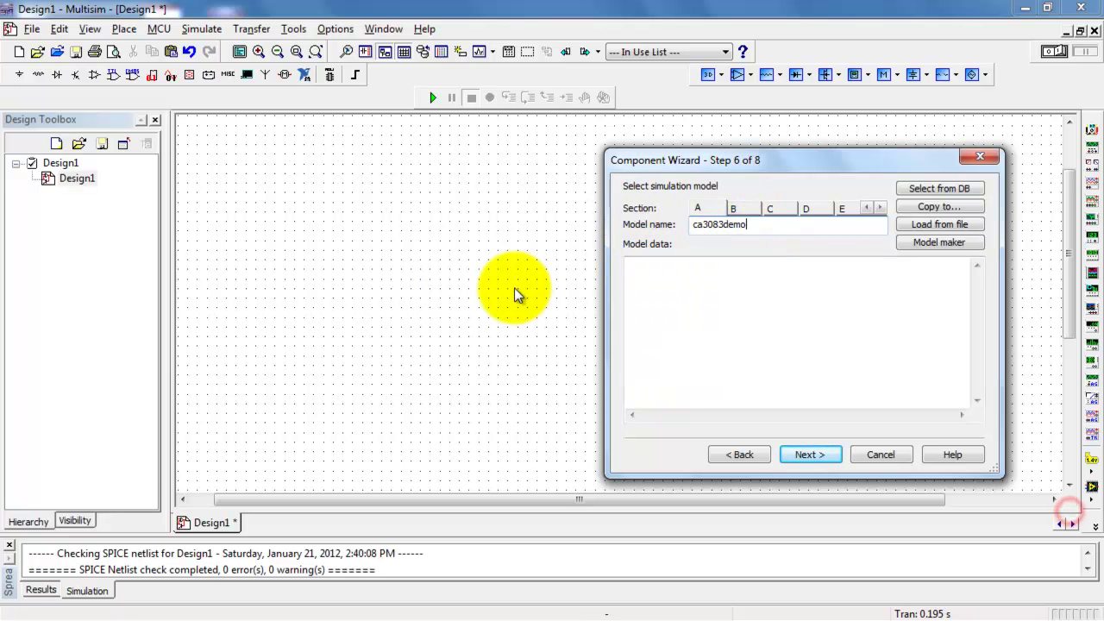
Step: Copy the CA3083 NPN SPICE model text from Notepad into section A's Model data box
{"action": "key", "text": "alt+Tab"}
{"action": "left_click_drag", "start_coordinate": [93, 234], "coordinate": [353, 404]}
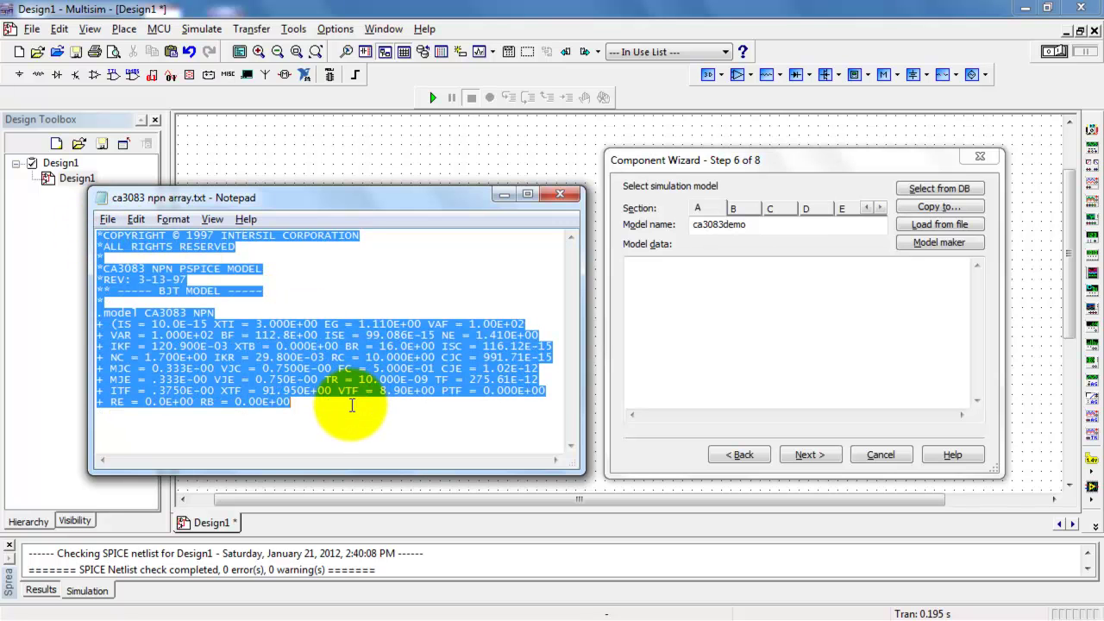
{"action": "left_click", "coordinate": [702, 288]}
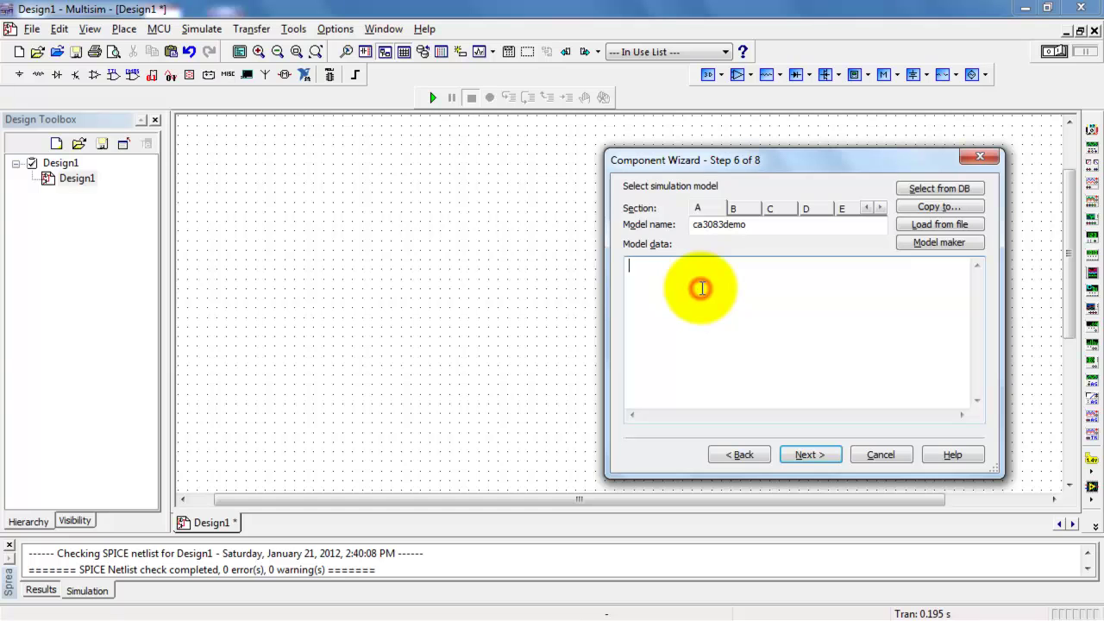
{"action": "key", "text": "ctrl+v"}
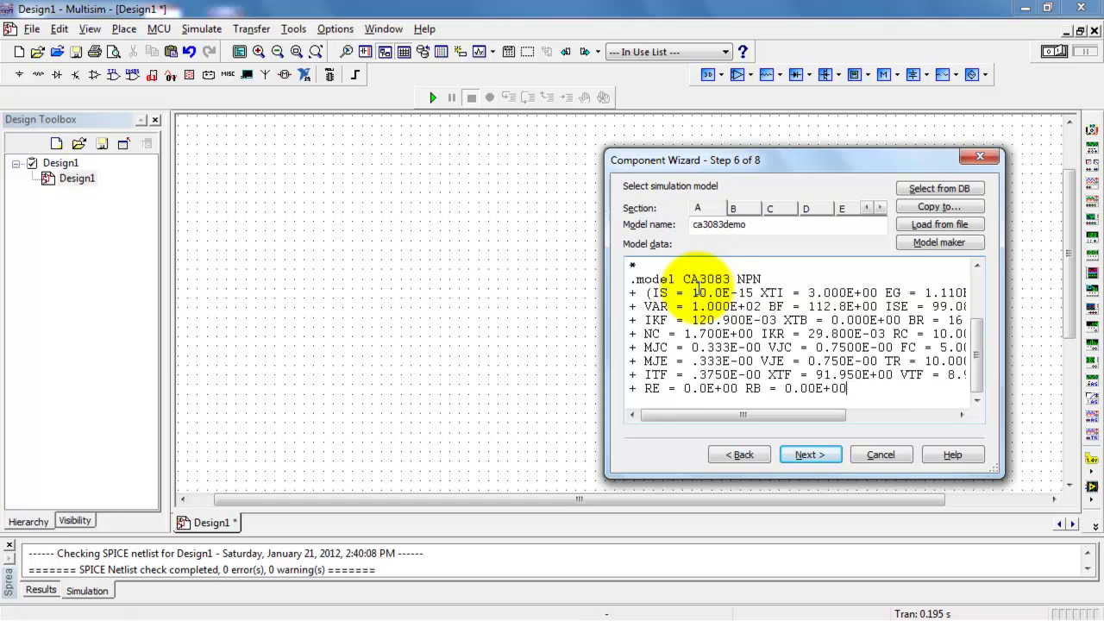
Step: Copy the ca3083demo model from section A to Sections B, C, D and E
{"action": "left_click", "coordinate": [940, 208]}
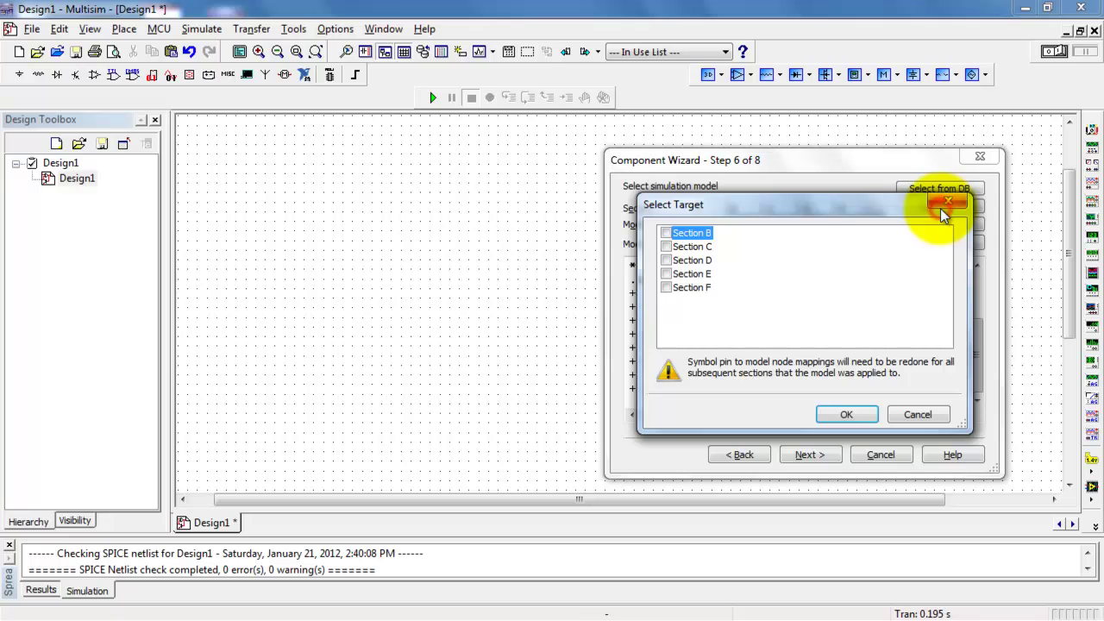
{"action": "left_click", "coordinate": [666, 235]}
{"action": "left_click", "coordinate": [665, 247]}
{"action": "left_click", "coordinate": [666, 260]}
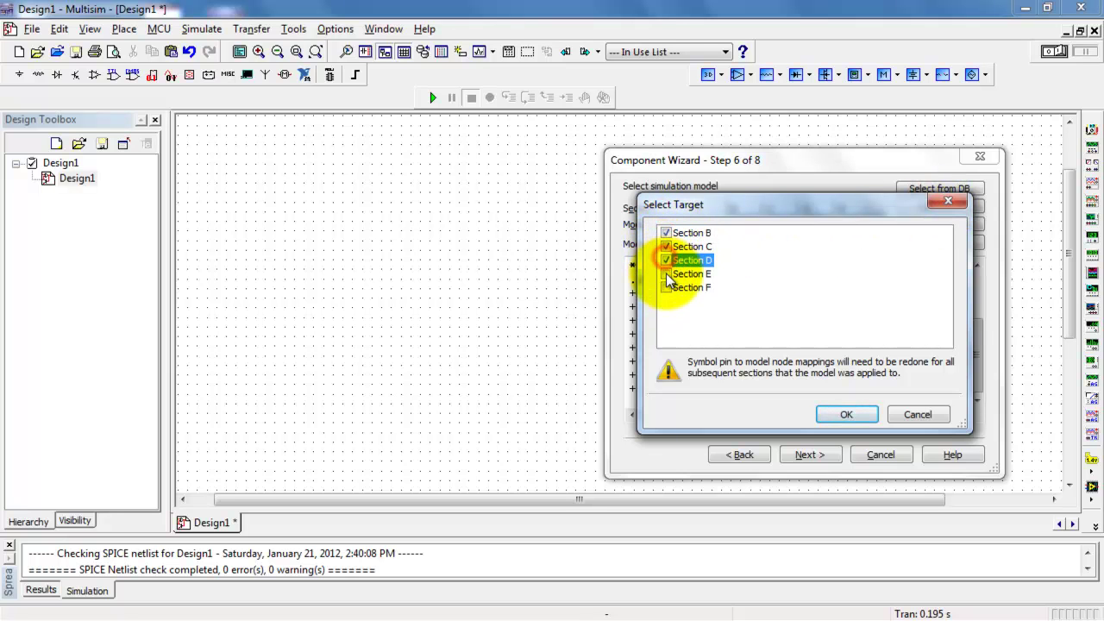
{"action": "left_click", "coordinate": [666, 273]}
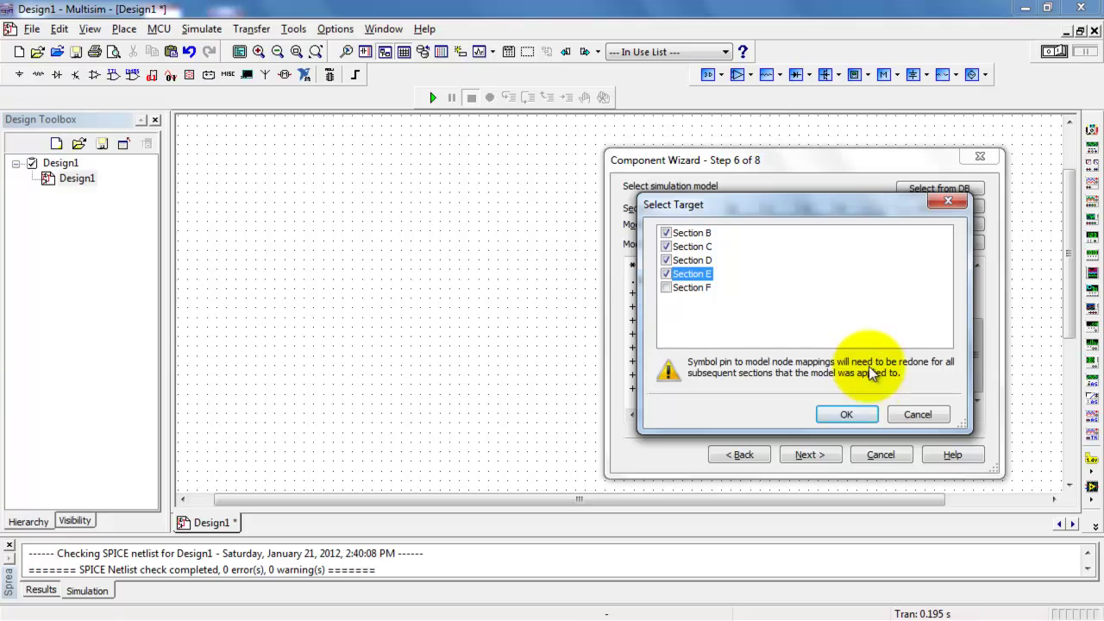
{"action": "left_click", "coordinate": [858, 414]}
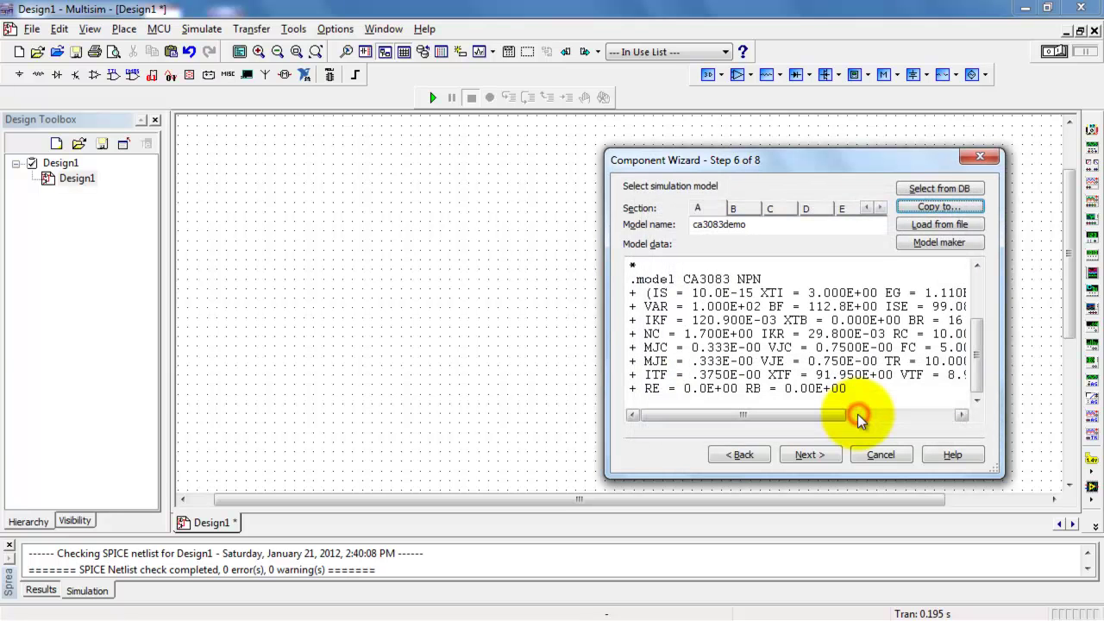
Step: Review the models on the section B–E and S tabs, then proceed to pin mapping
{"action": "left_click", "coordinate": [735, 208]}
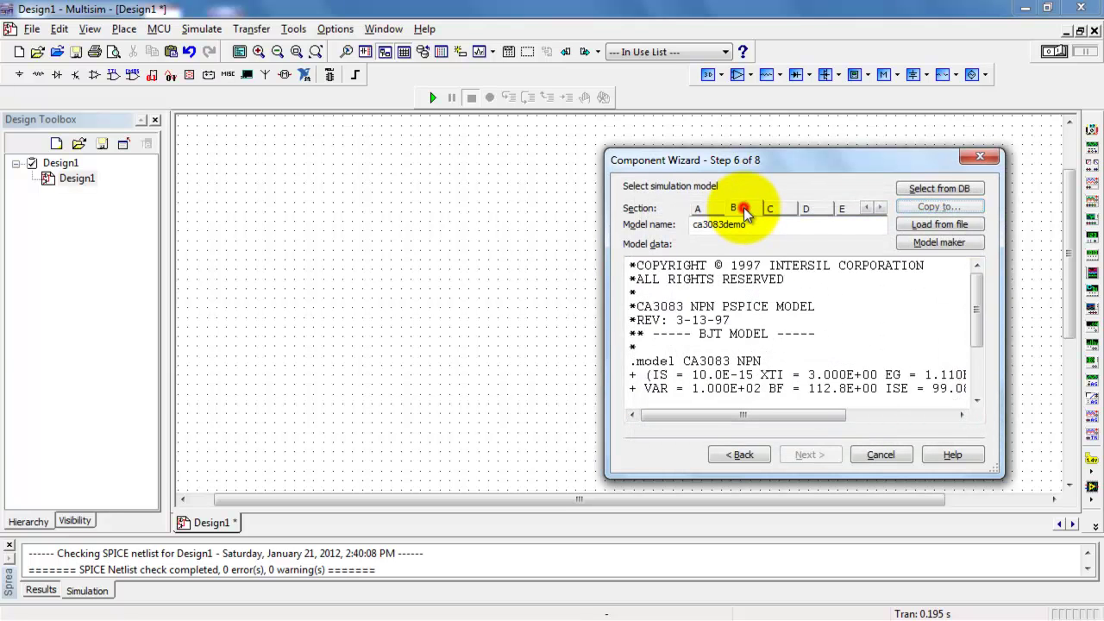
{"action": "left_click", "coordinate": [810, 208]}
{"action": "left_click", "coordinate": [843, 210]}
{"action": "left_click", "coordinate": [878, 208]}
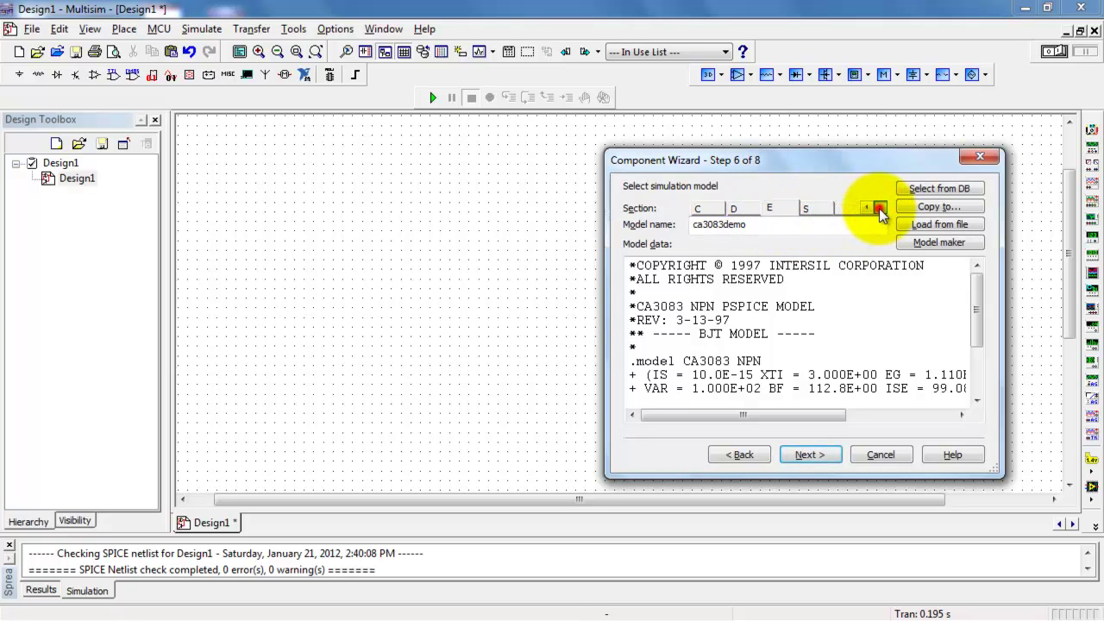
{"action": "left_click", "coordinate": [818, 209]}
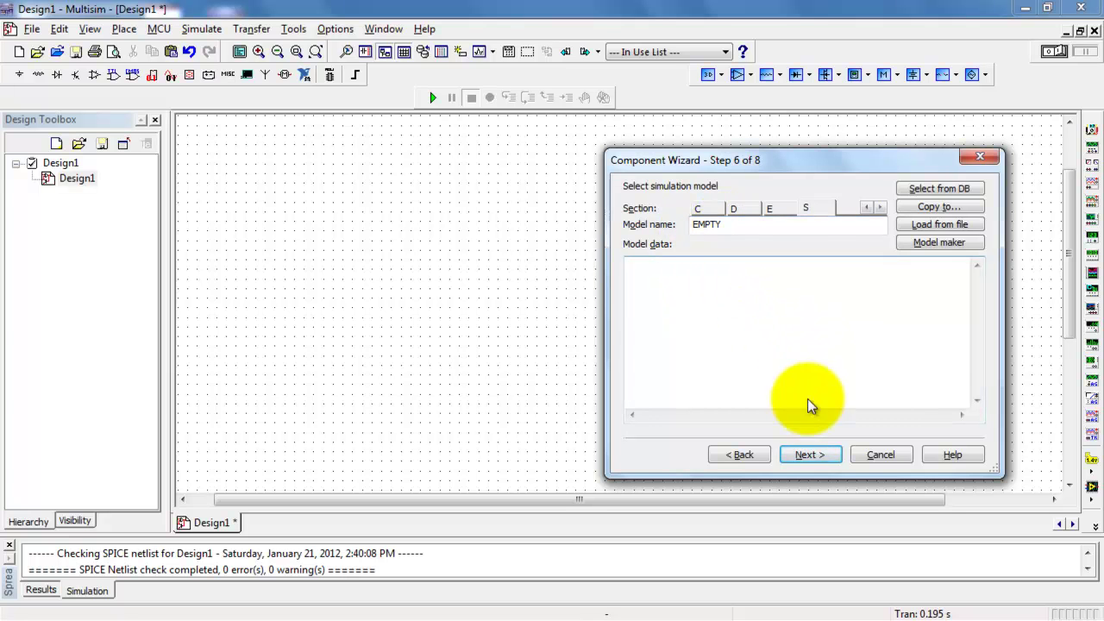
{"action": "left_click", "coordinate": [813, 453]}
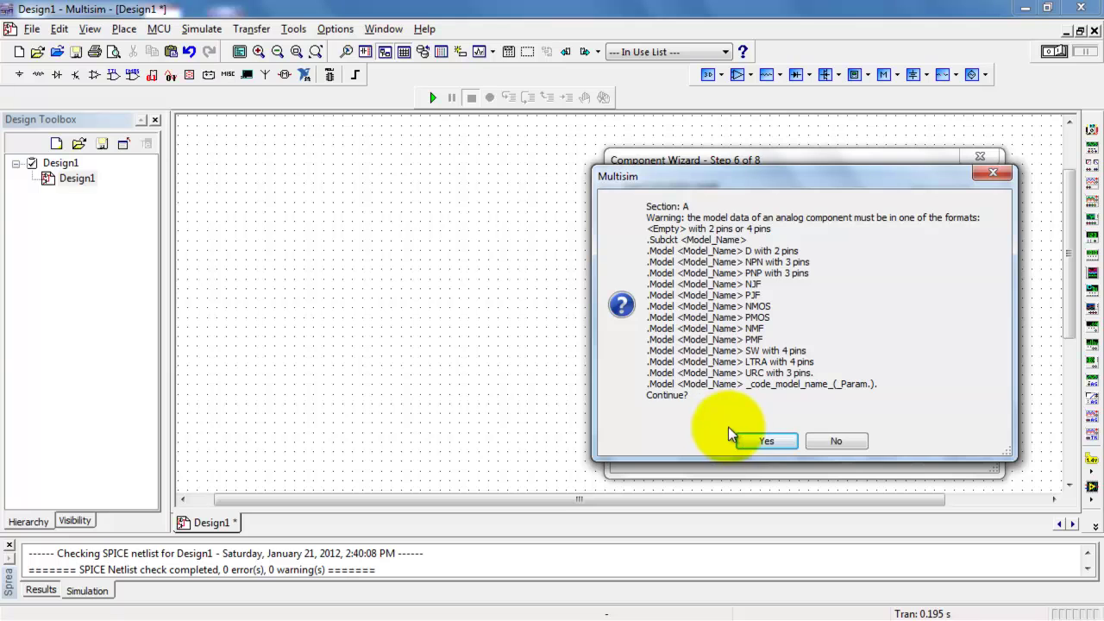
Step: Accept the model format warnings for sections A–F and dismiss the missing model data error
{"action": "left_click", "coordinate": [770, 441]}
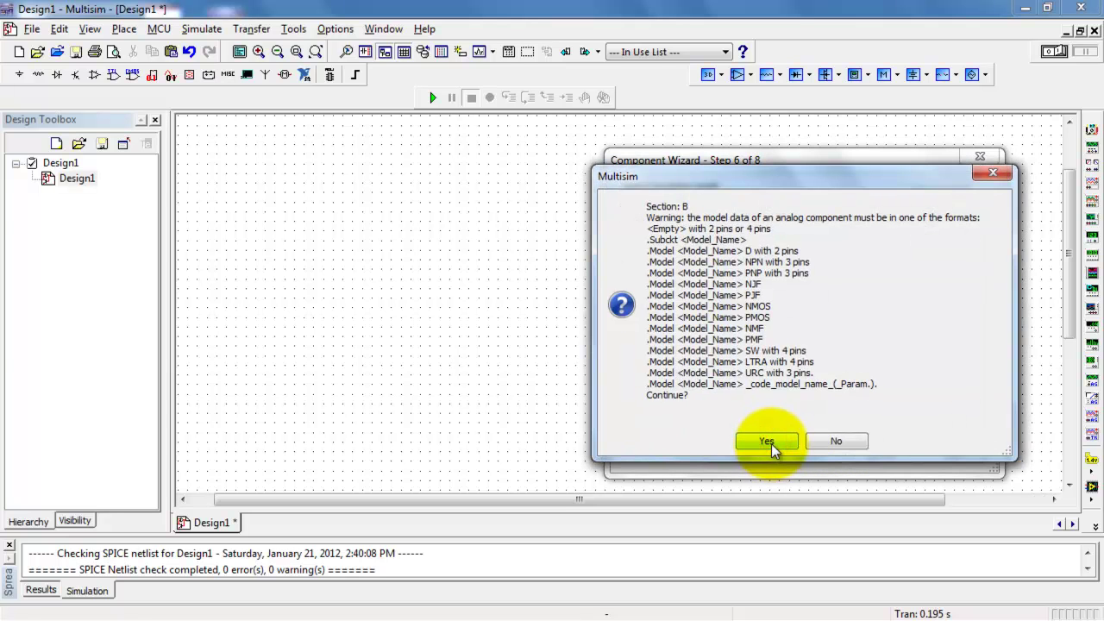
{"action": "left_click", "coordinate": [770, 440]}
{"action": "left_click", "coordinate": [770, 441]}
{"action": "left_click", "coordinate": [770, 440]}
{"action": "left_click", "coordinate": [771, 442]}
{"action": "left_click", "coordinate": [771, 442]}
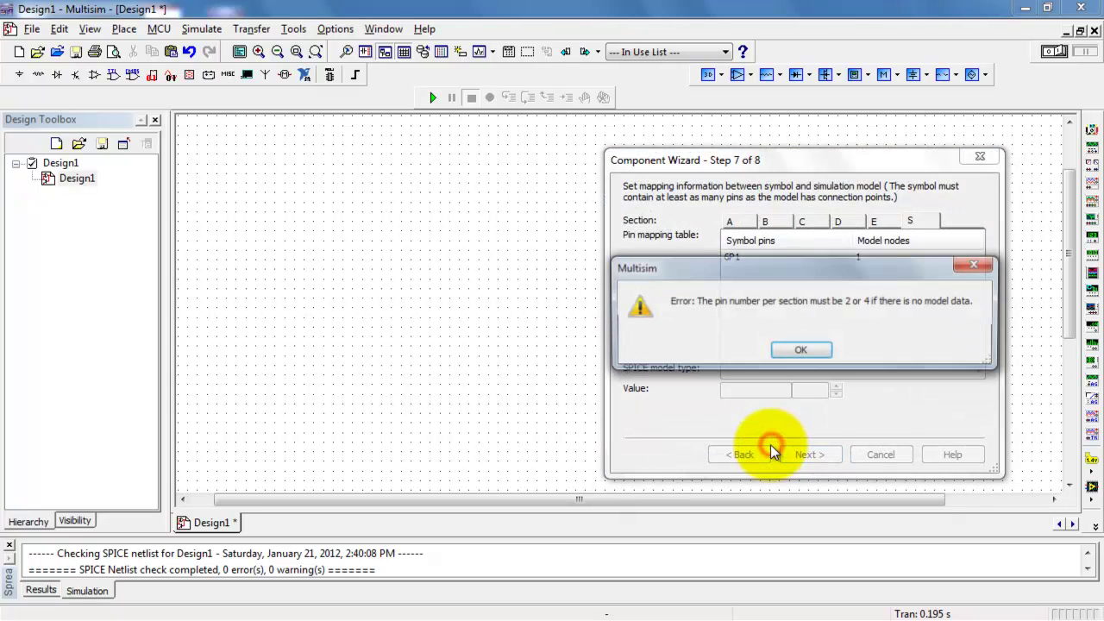
{"action": "left_click", "coordinate": [803, 352]}
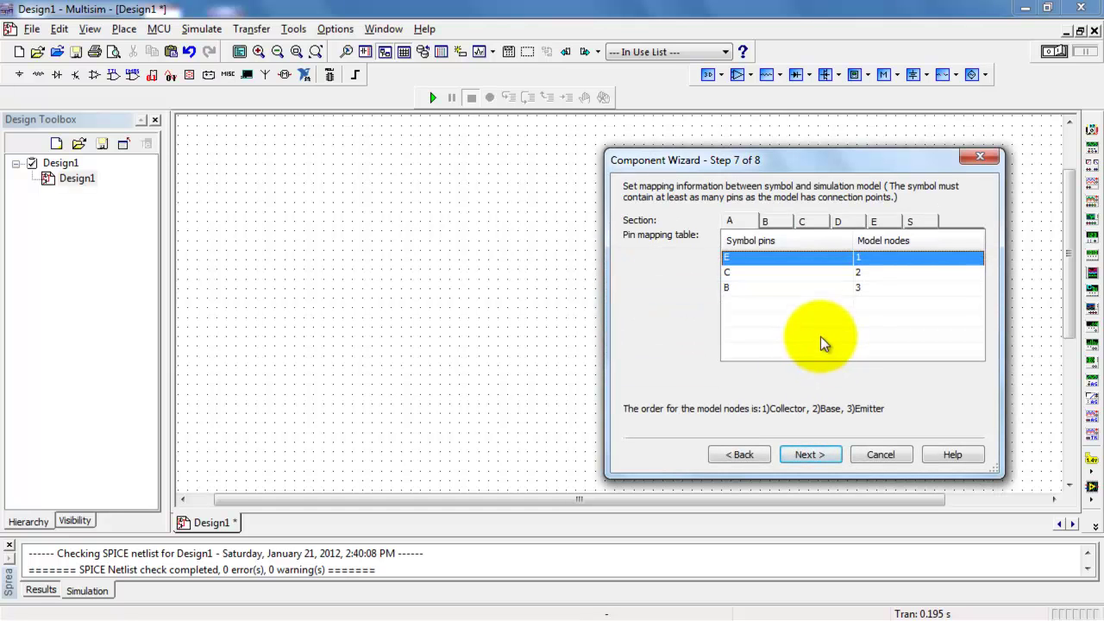
{"action": "left_click_drag", "start_coordinate": [793, 161], "coordinate": [574, 147]}
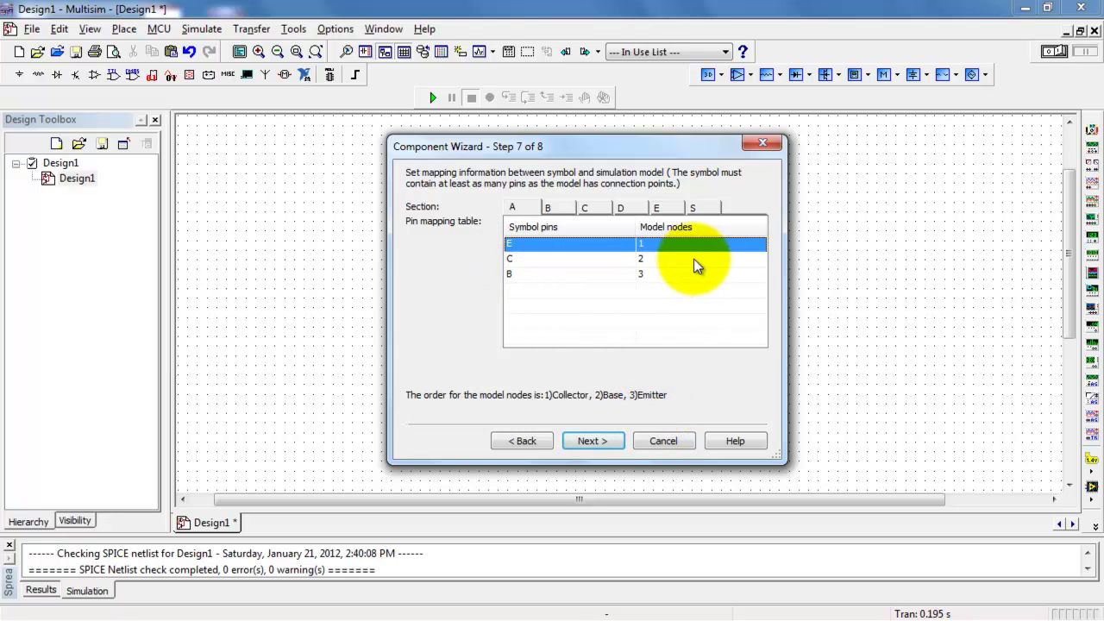
Step: Map the transistor pins to model nodes: C to 1, B to 2, E to 3
{"action": "left_click", "coordinate": [746, 260]}
{"action": "left_click", "coordinate": [758, 261]}
{"action": "left_click", "coordinate": [727, 276]}
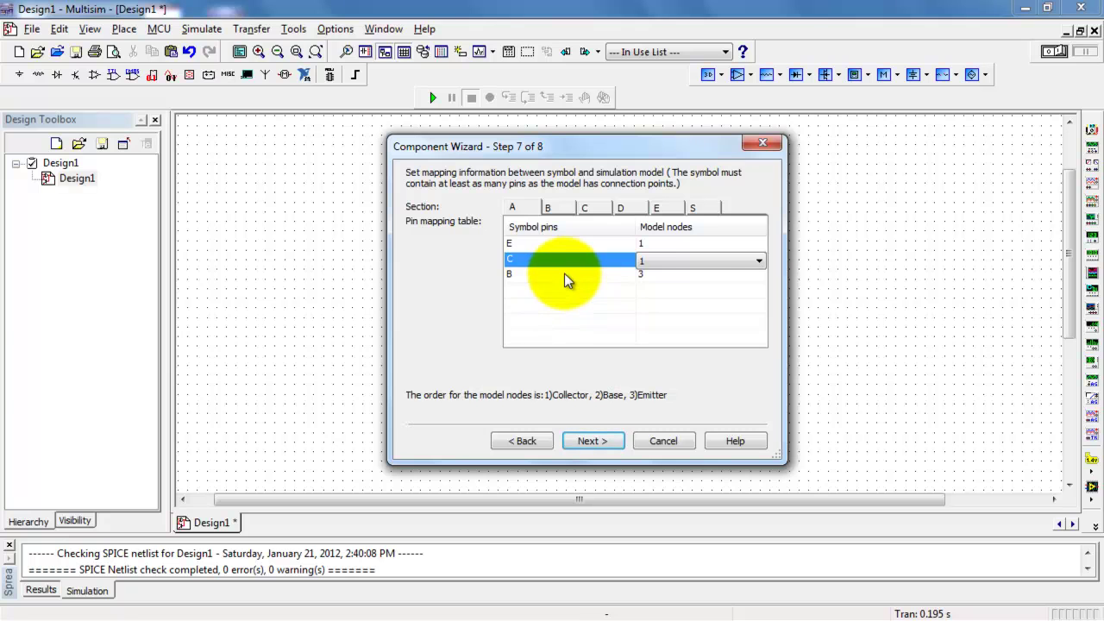
{"action": "left_click", "coordinate": [707, 274]}
{"action": "left_click", "coordinate": [758, 276]}
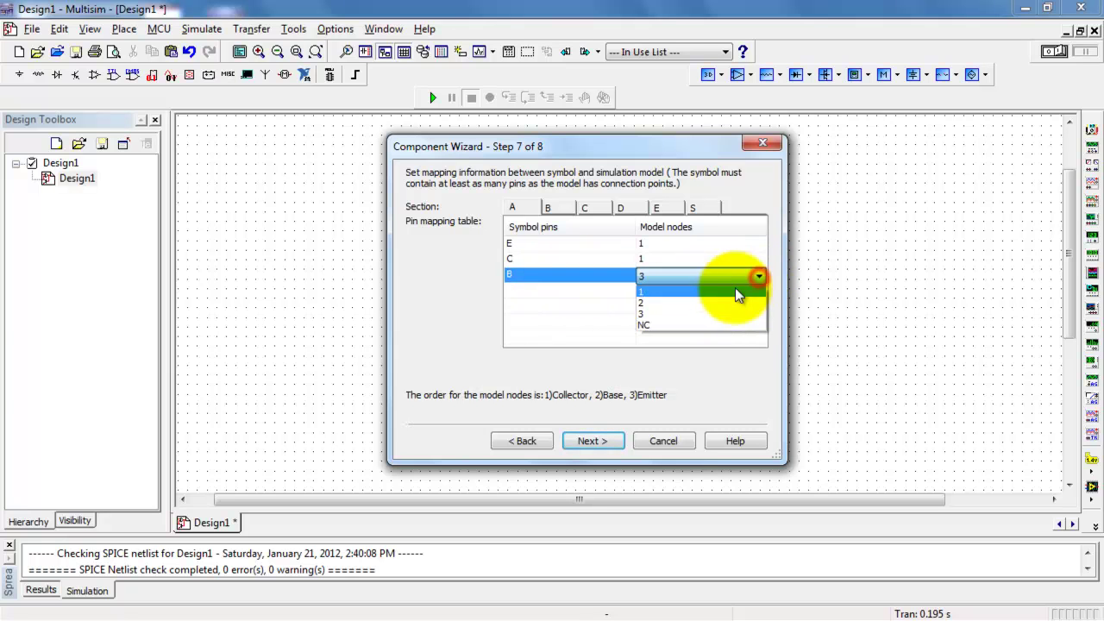
{"action": "left_click", "coordinate": [730, 300]}
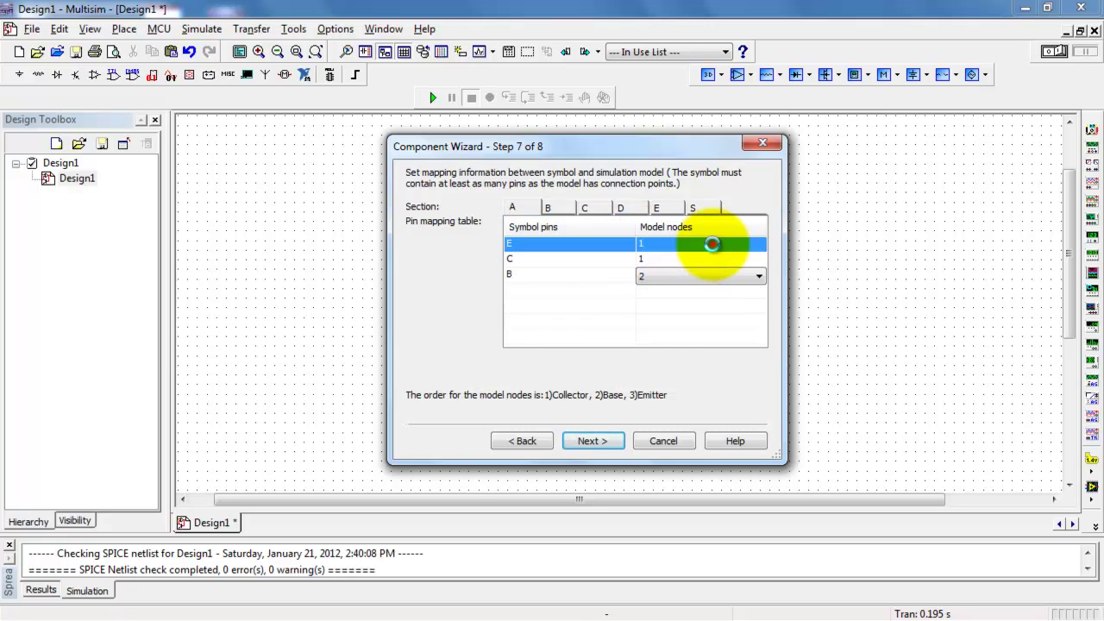
{"action": "left_click", "coordinate": [649, 244]}
{"action": "left_click", "coordinate": [759, 246]}
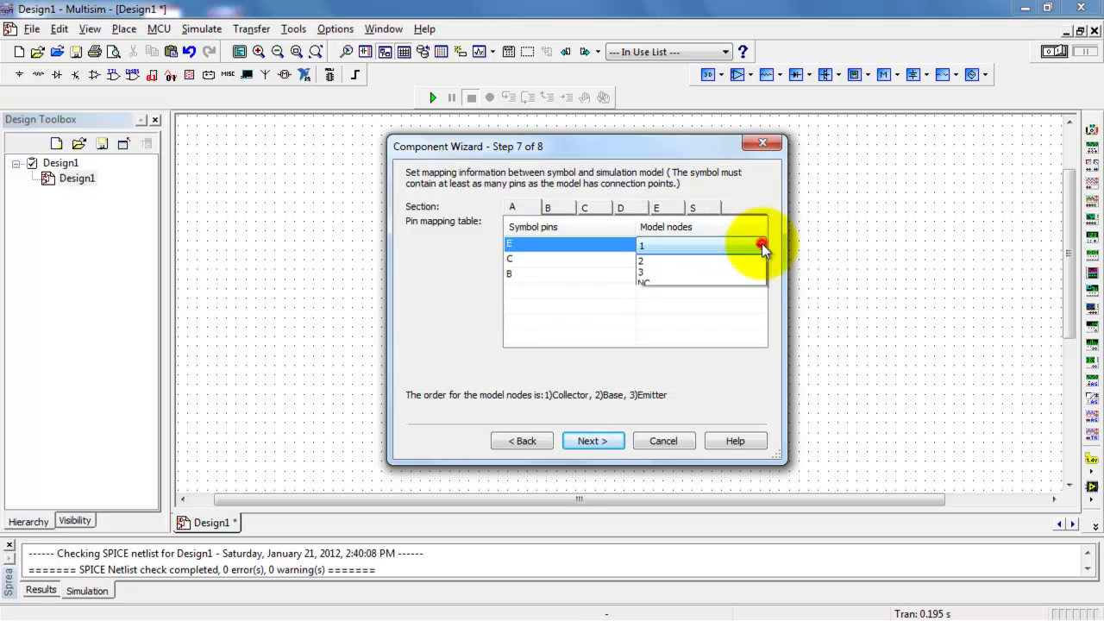
{"action": "left_click", "coordinate": [732, 279]}
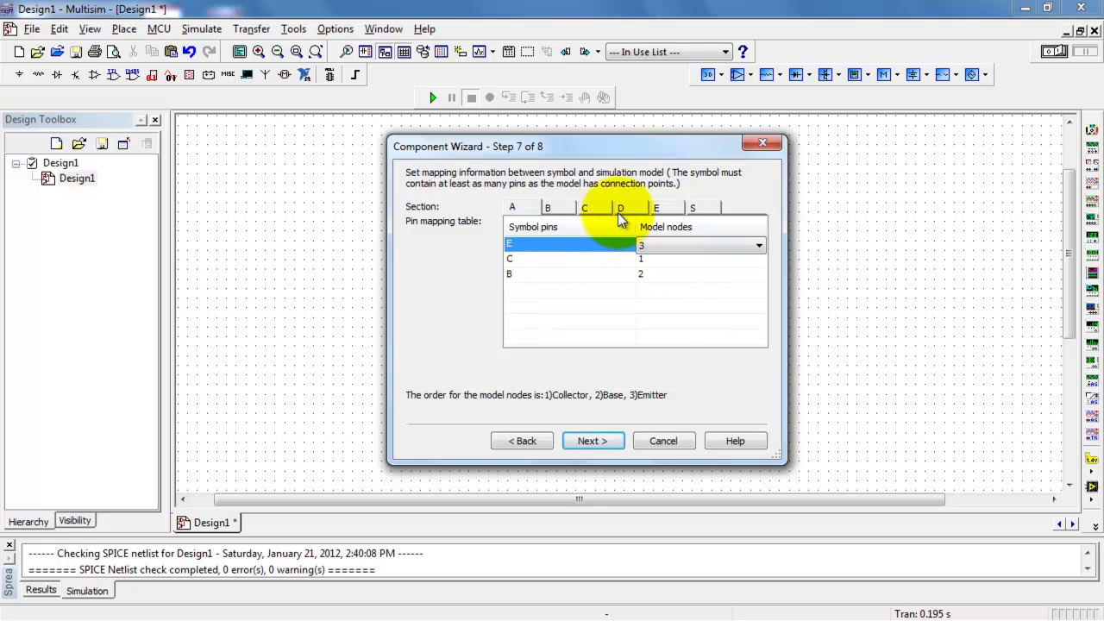
Step: Check the mappings for sections B–E, then set section S pin 6P1 to NC
{"action": "left_click", "coordinate": [558, 209]}
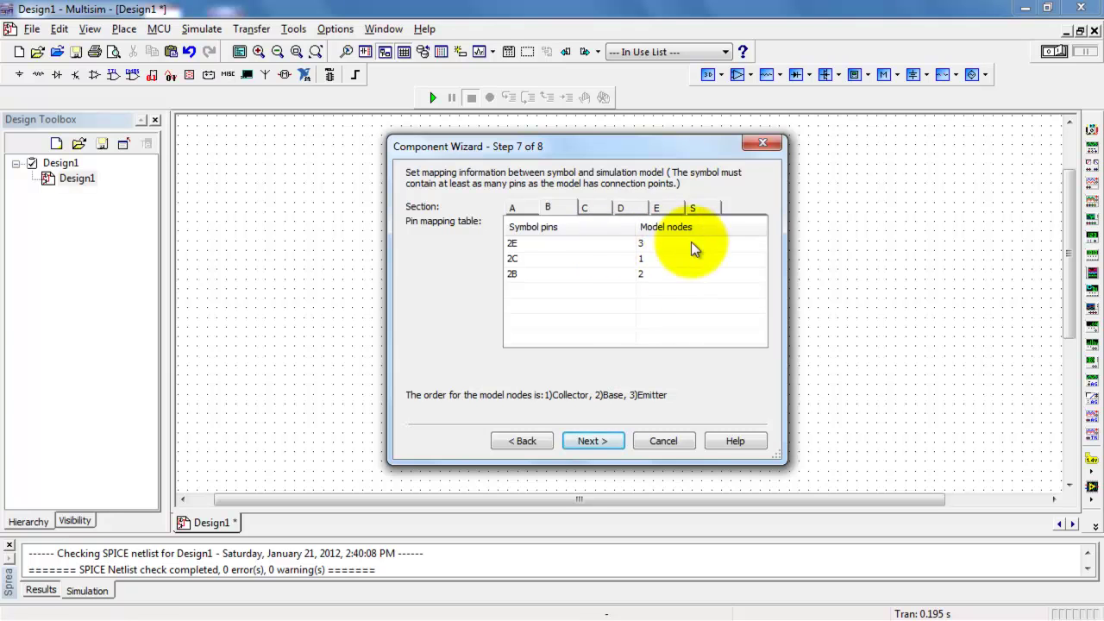
{"action": "left_click", "coordinate": [590, 207]}
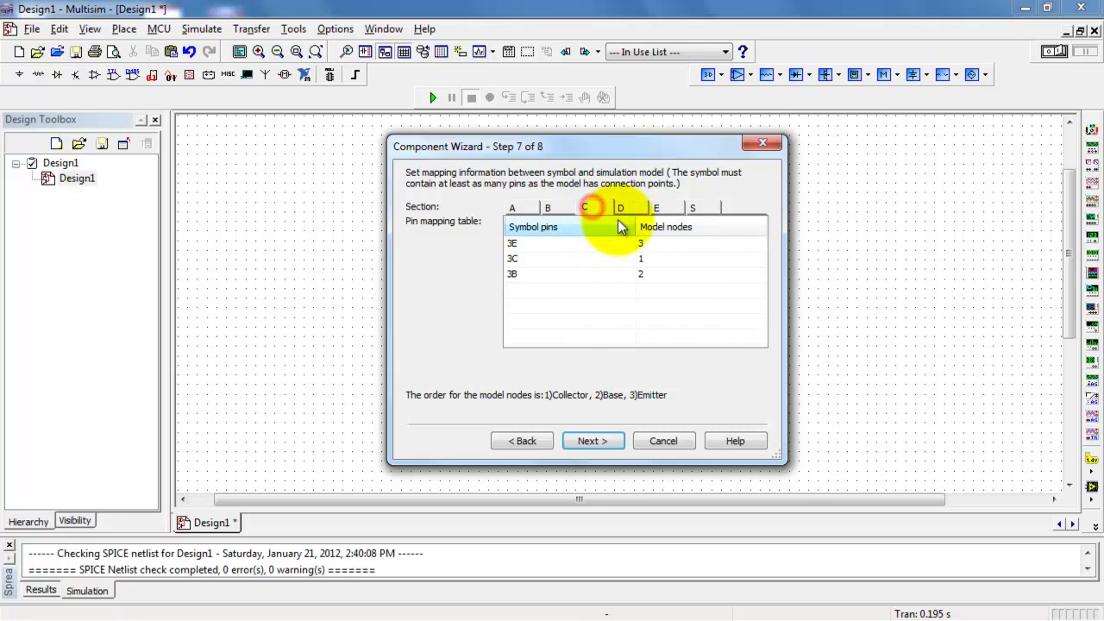
{"action": "left_click", "coordinate": [627, 210]}
{"action": "left_click", "coordinate": [659, 208]}
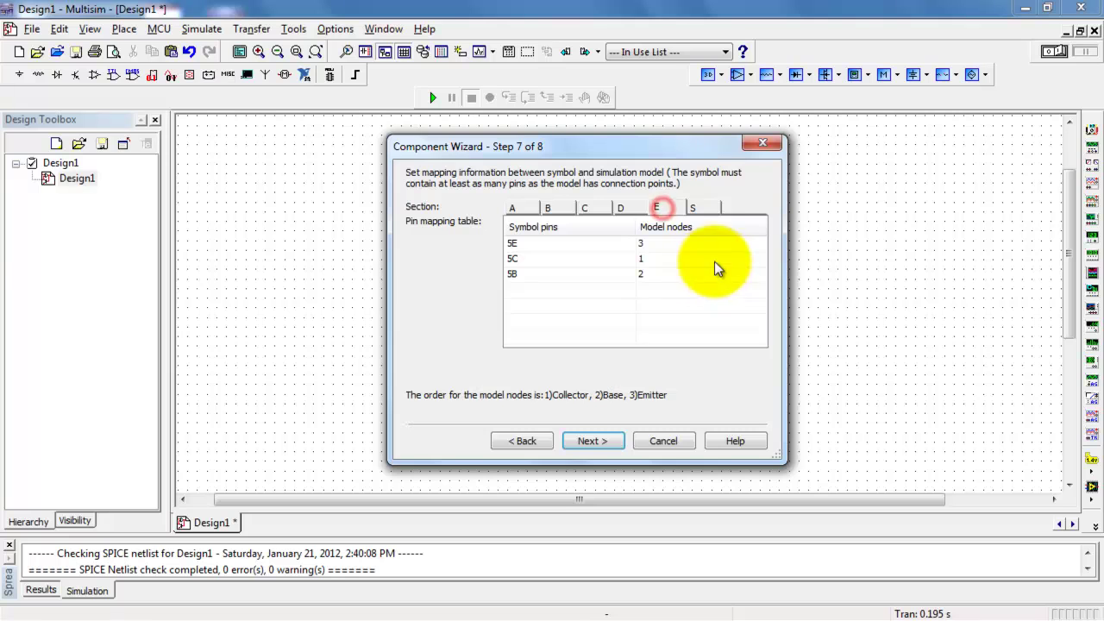
{"action": "left_click", "coordinate": [702, 210]}
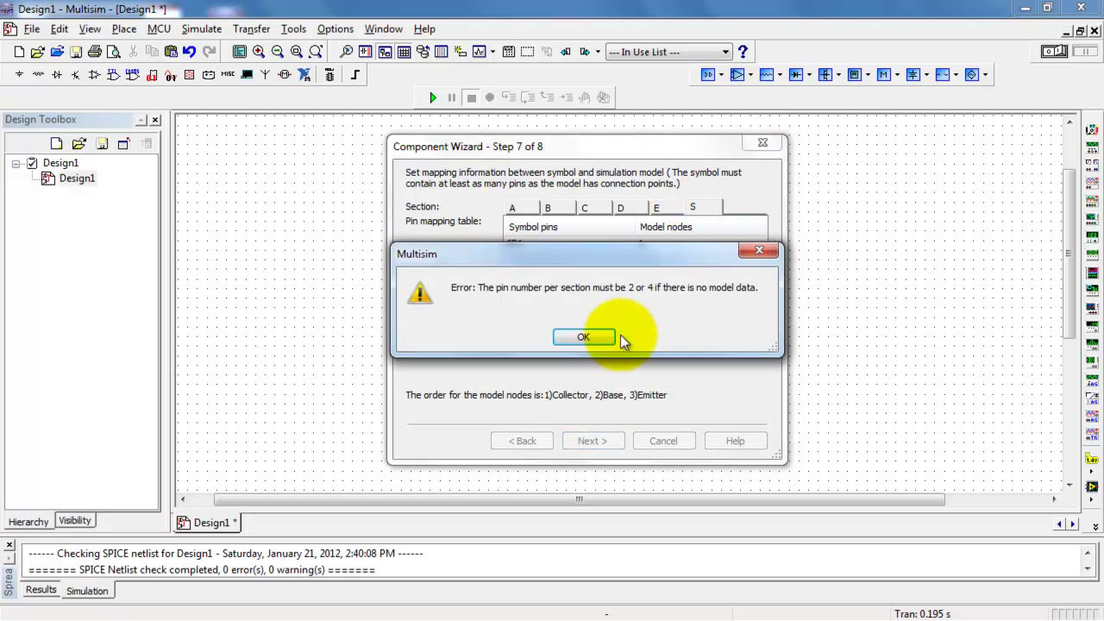
{"action": "left_click", "coordinate": [584, 337]}
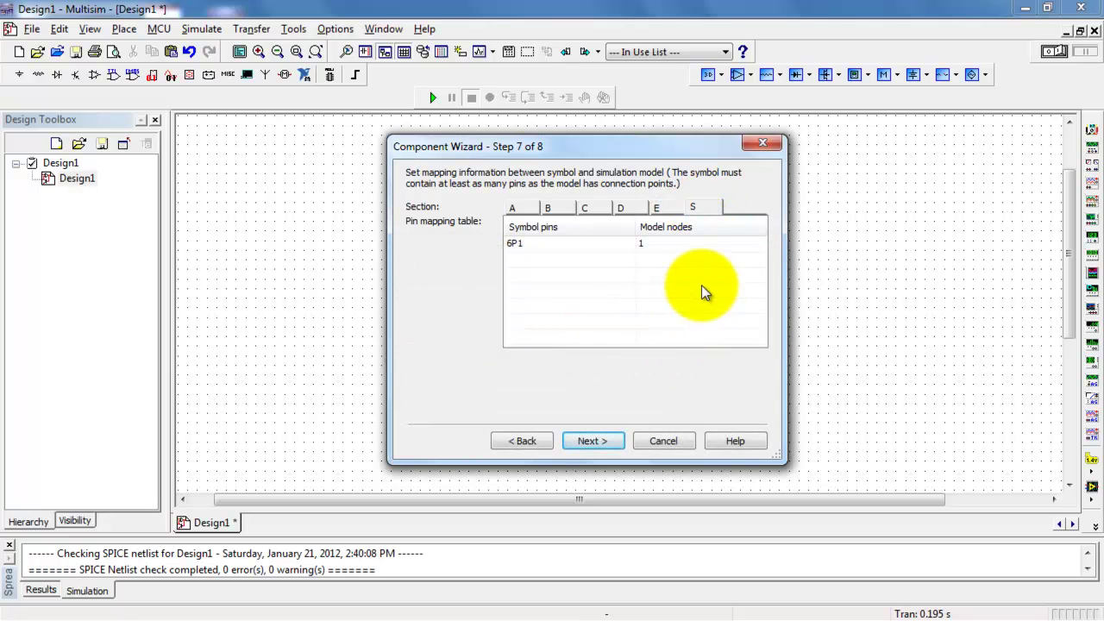
{"action": "left_click", "coordinate": [754, 245]}
{"action": "left_click", "coordinate": [757, 245]}
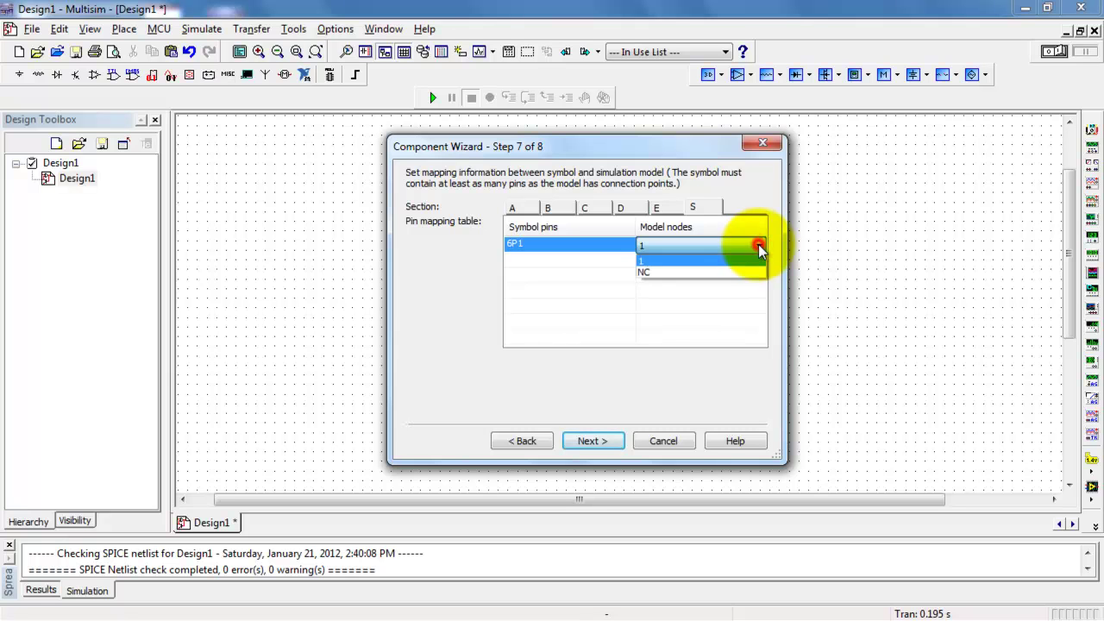
{"action": "left_click", "coordinate": [723, 274]}
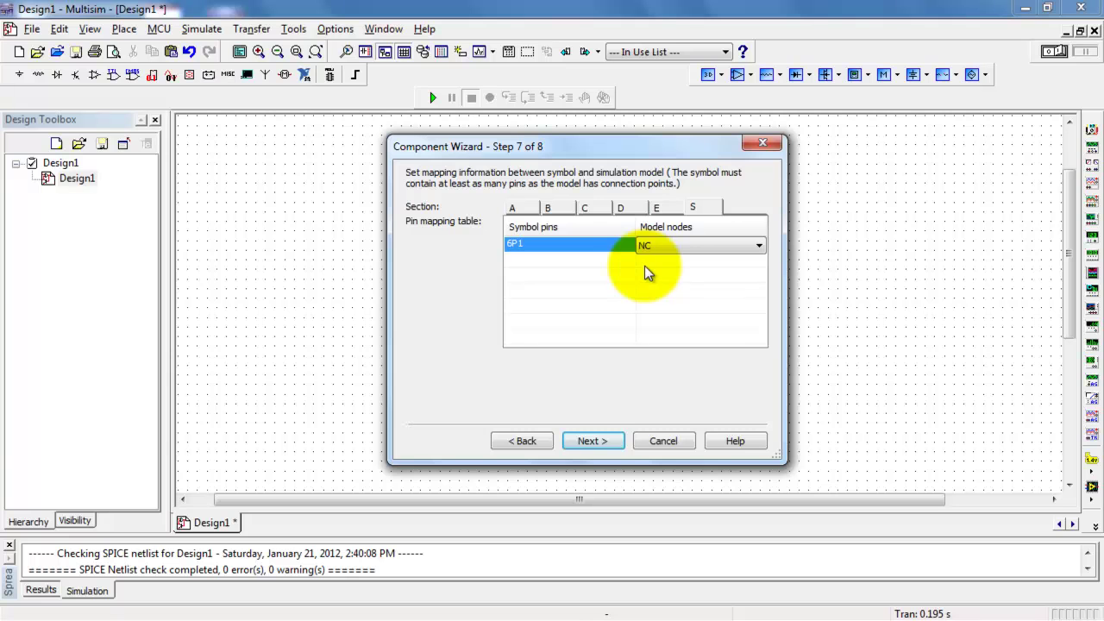
Step: Save ca3083demo to User Database › Transistors › npn and finish the wizard
{"action": "left_click", "coordinate": [600, 440]}
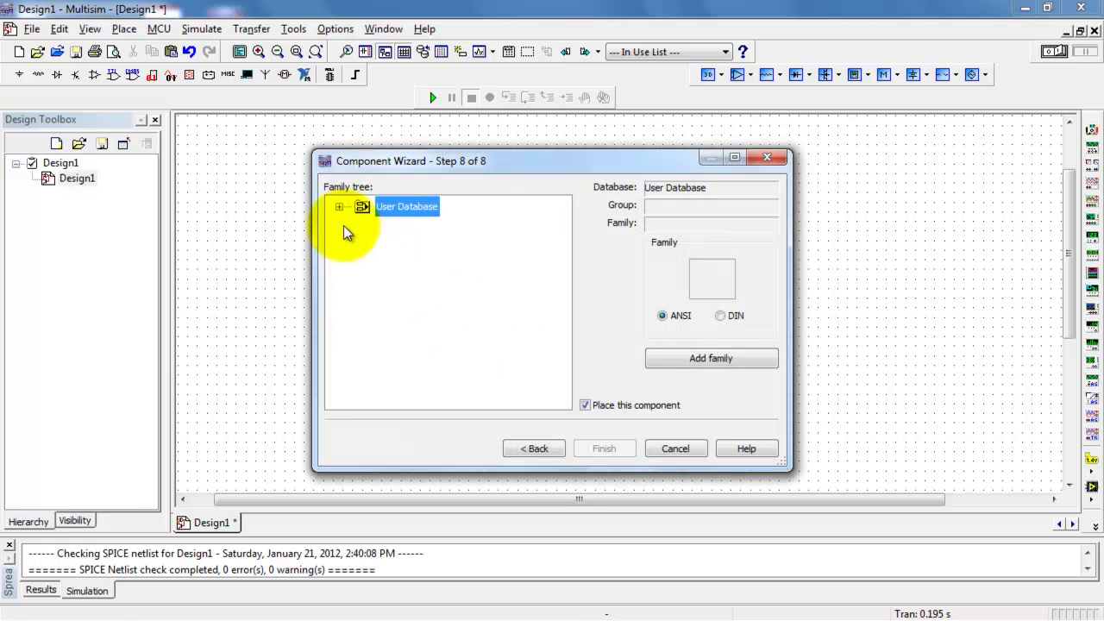
{"action": "left_click", "coordinate": [339, 208]}
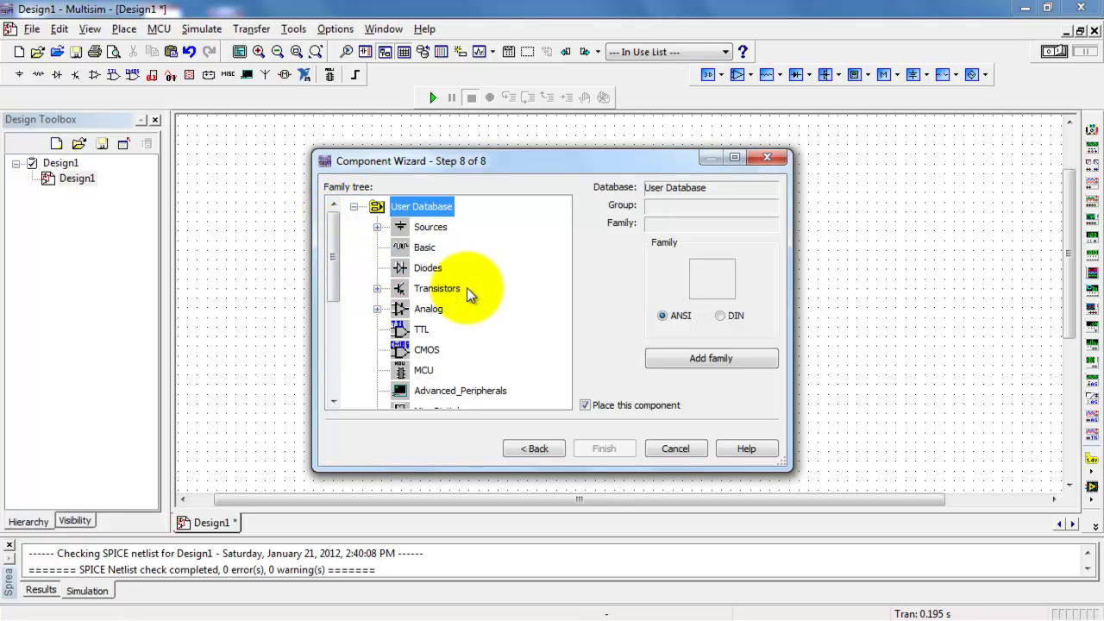
{"action": "left_click", "coordinate": [377, 290]}
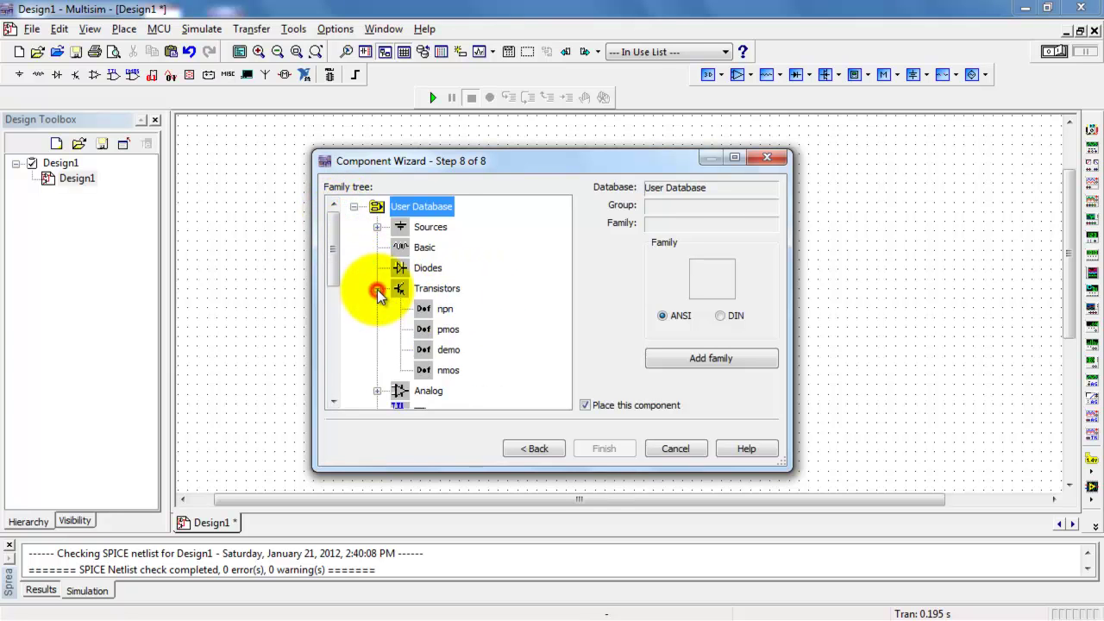
{"action": "left_click", "coordinate": [445, 309]}
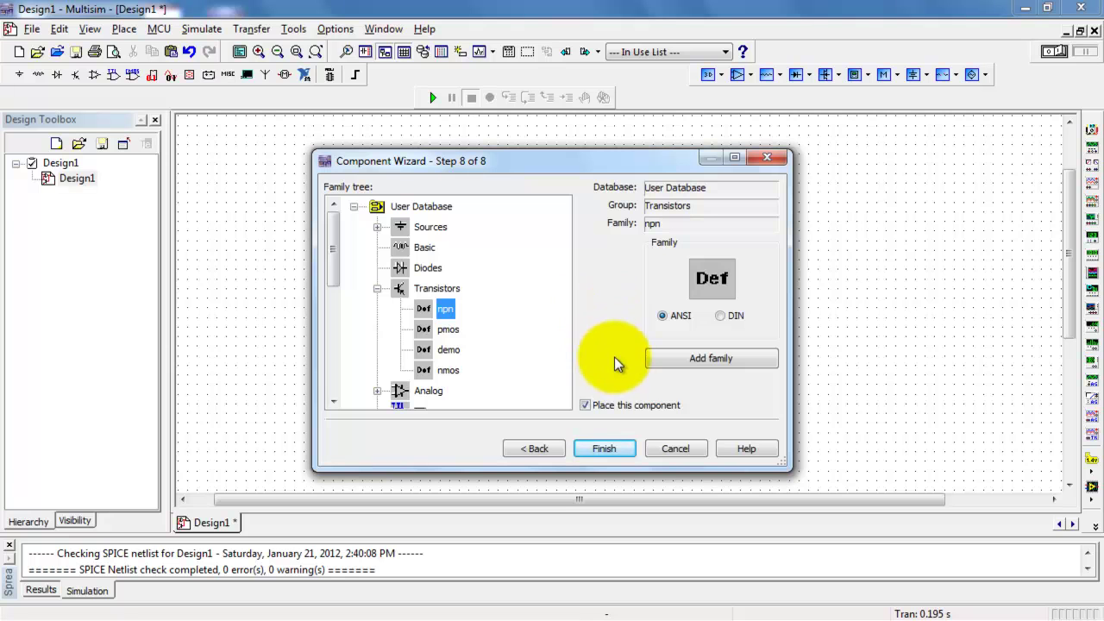
{"action": "left_click", "coordinate": [610, 448]}
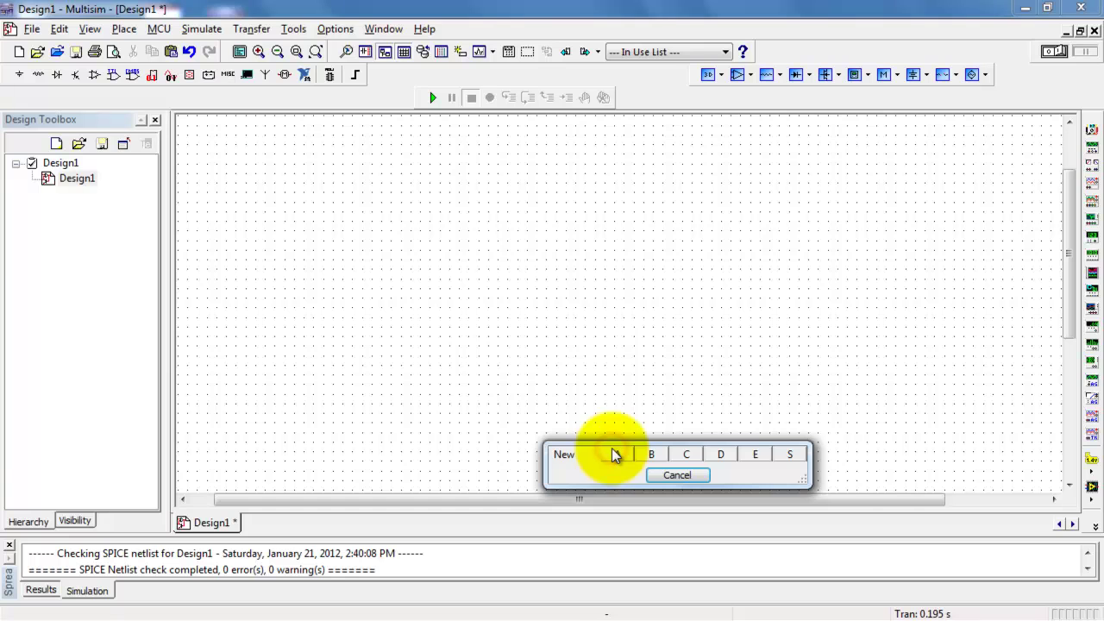
Step: Place sections U1A, U1B, U1C, U1D and U1E side by side across the schematic
{"action": "left_click", "coordinate": [616, 453]}
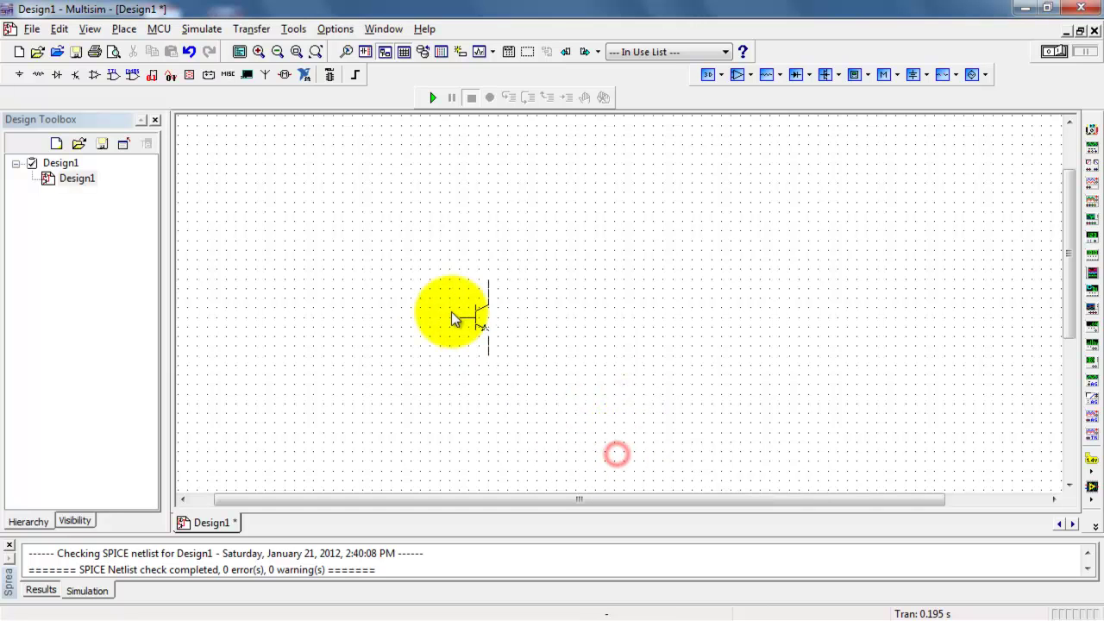
{"action": "left_click", "coordinate": [417, 283]}
{"action": "left_click", "coordinate": [434, 296]}
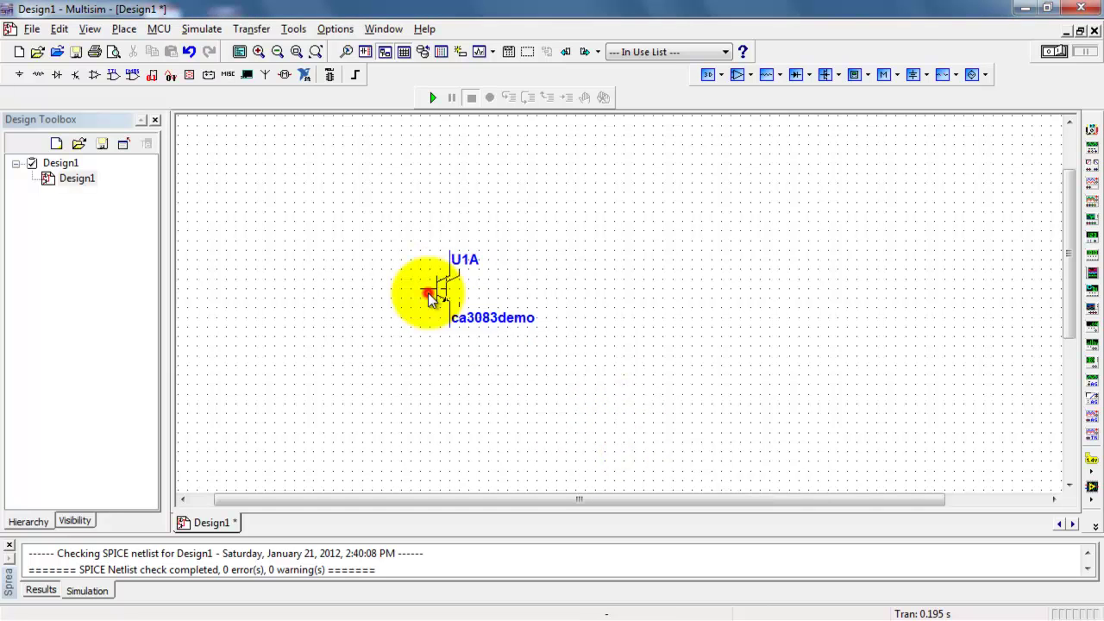
{"action": "left_click", "coordinate": [576, 284]}
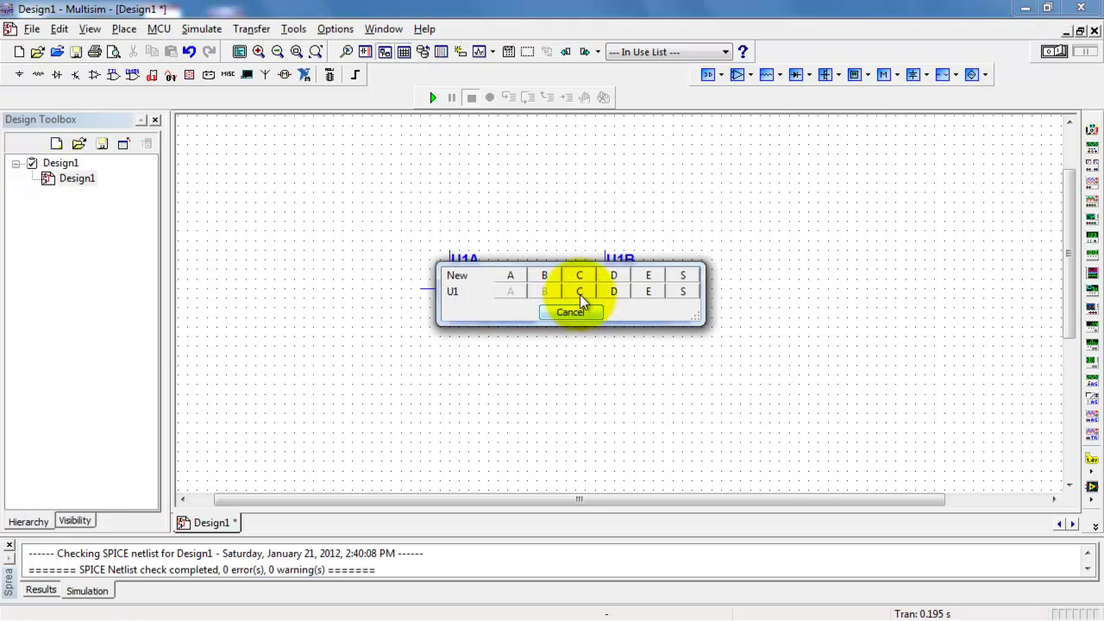
{"action": "left_click", "coordinate": [580, 292]}
{"action": "left_click", "coordinate": [694, 281]}
{"action": "left_click", "coordinate": [696, 291]}
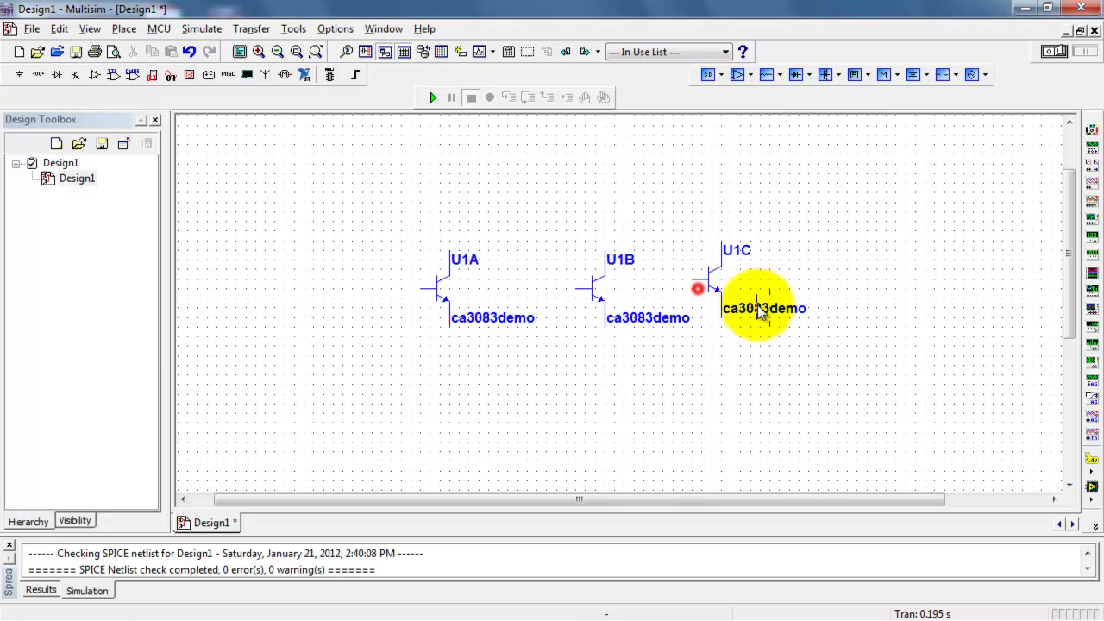
{"action": "left_click", "coordinate": [809, 286]}
{"action": "left_click", "coordinate": [815, 290]}
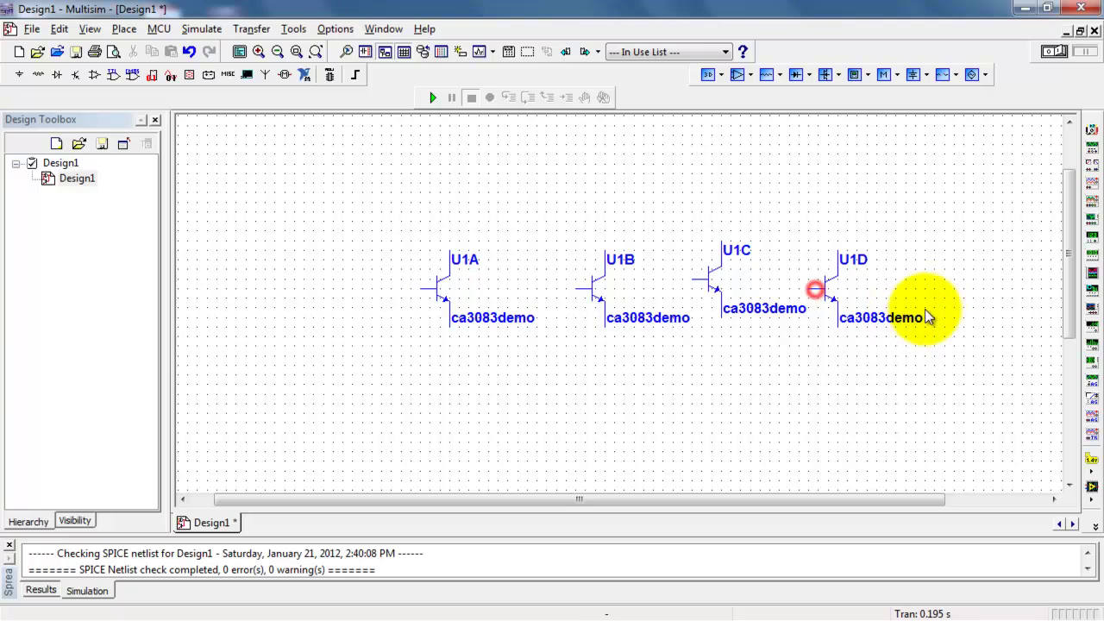
{"action": "left_click", "coordinate": [931, 290]}
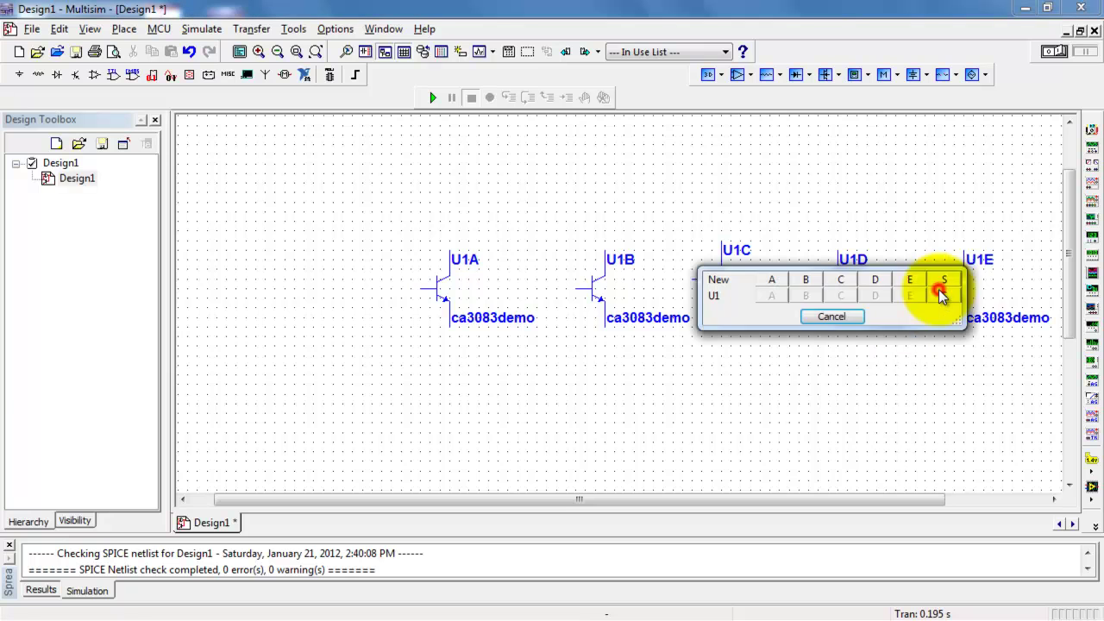
{"action": "left_click", "coordinate": [839, 316]}
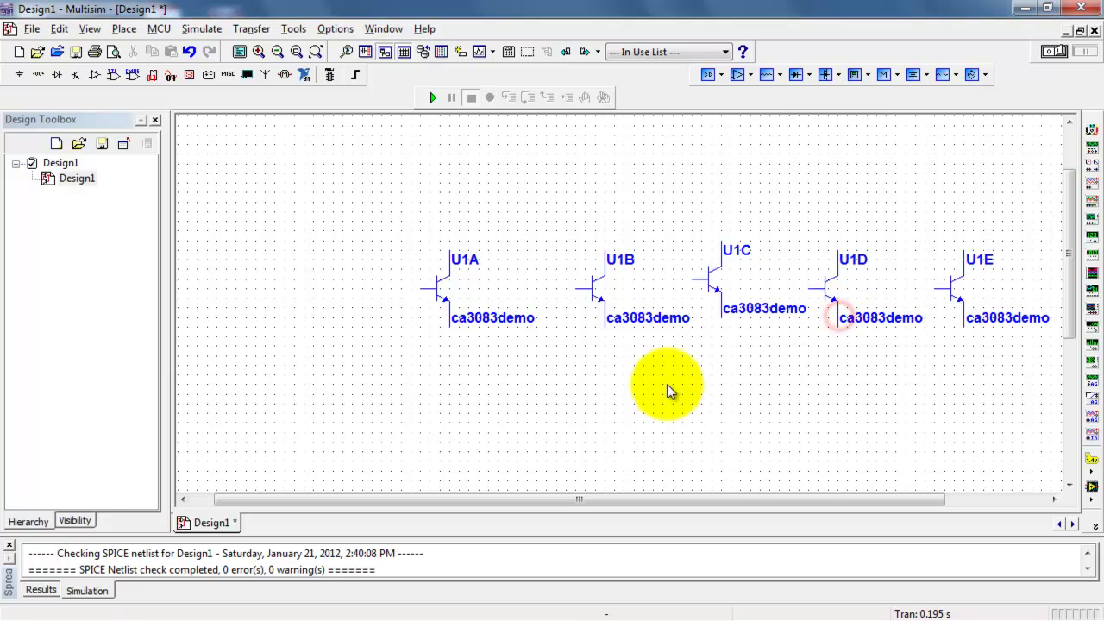
Step: In sheet Properties' Circuit tab, enable Symbol and Footprint pin names with Save as default unchecked
{"action": "right_click", "coordinate": [551, 379]}
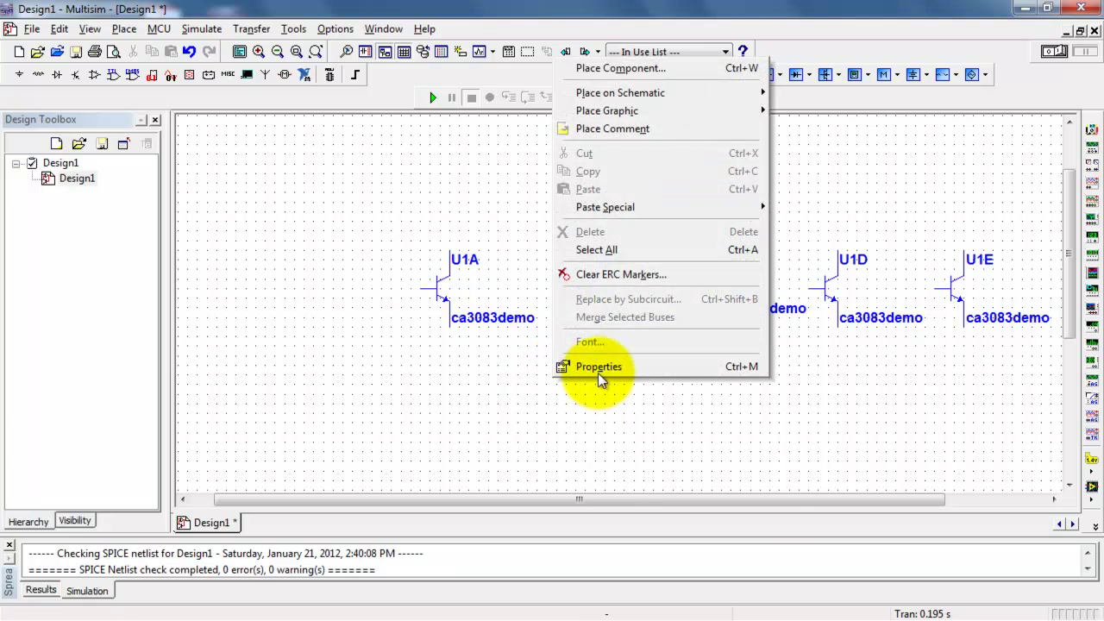
{"action": "left_click", "coordinate": [600, 370]}
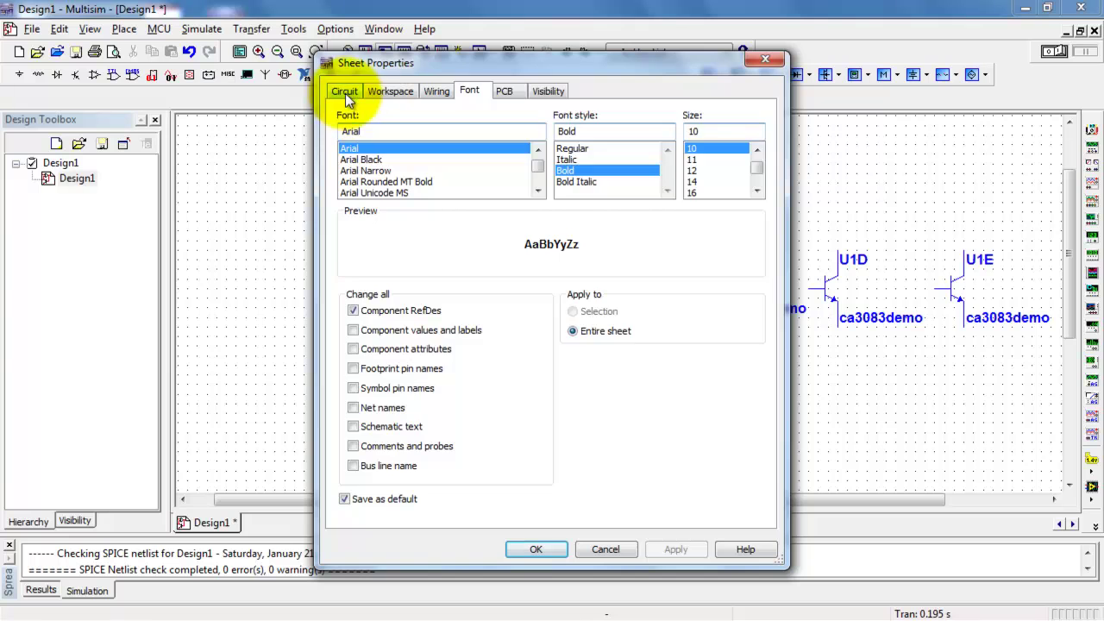
{"action": "left_click", "coordinate": [344, 91]}
{"action": "left_click", "coordinate": [347, 510]}
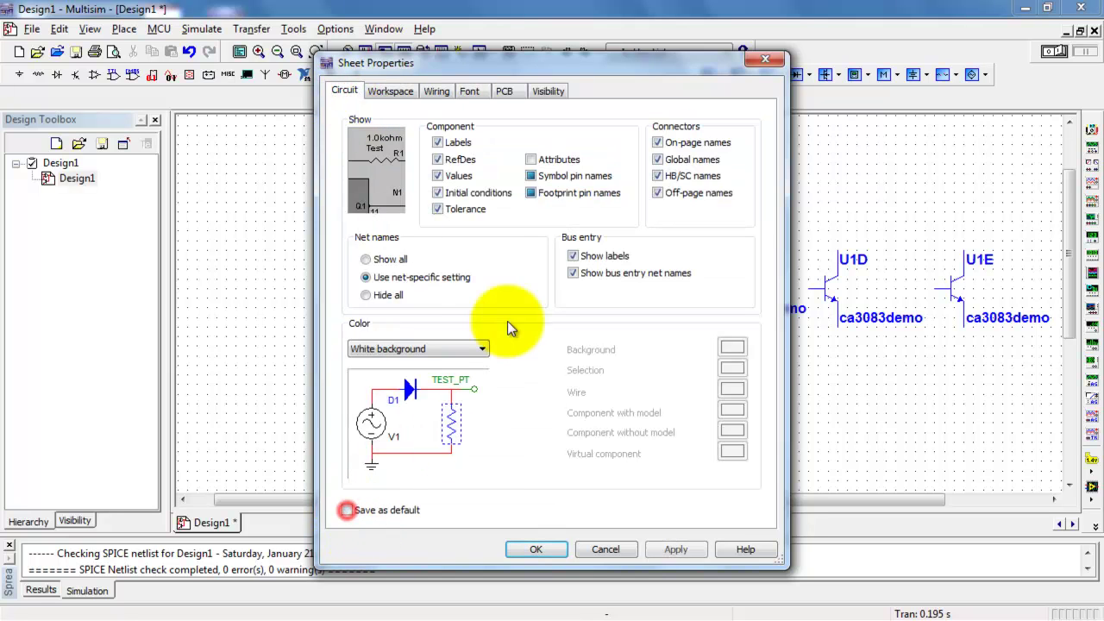
{"action": "left_click", "coordinate": [530, 176]}
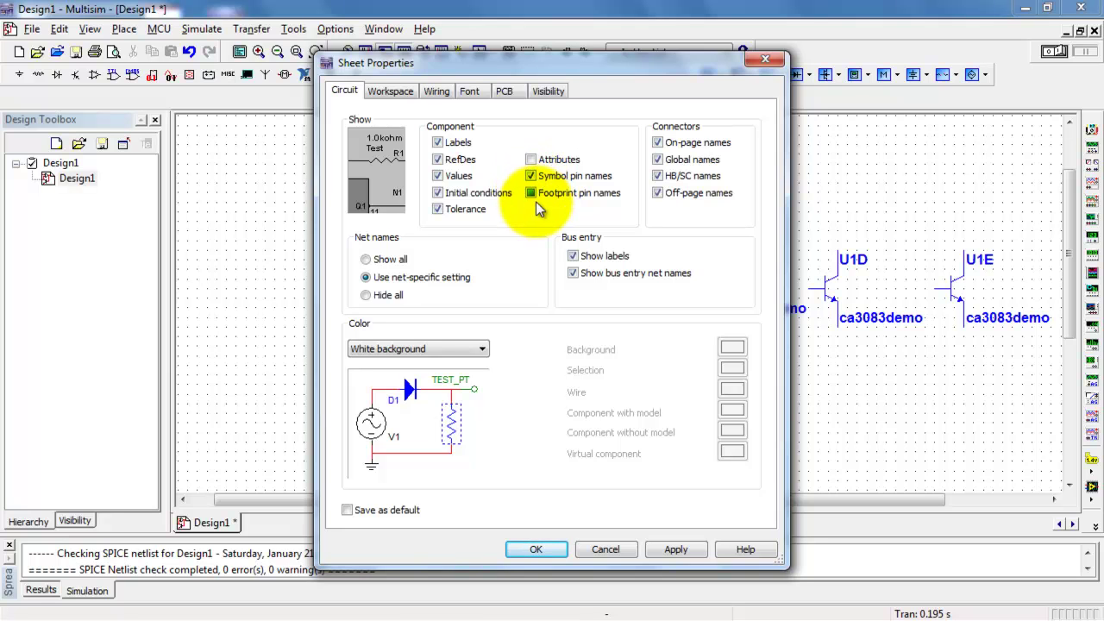
{"action": "left_click", "coordinate": [530, 193]}
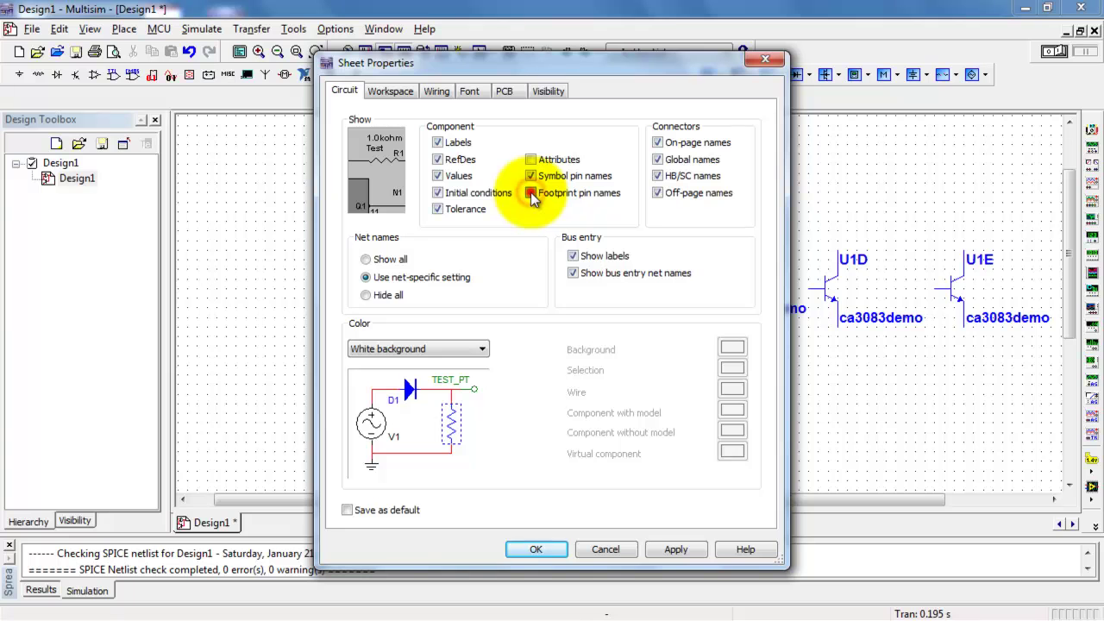
{"action": "left_click", "coordinate": [678, 550]}
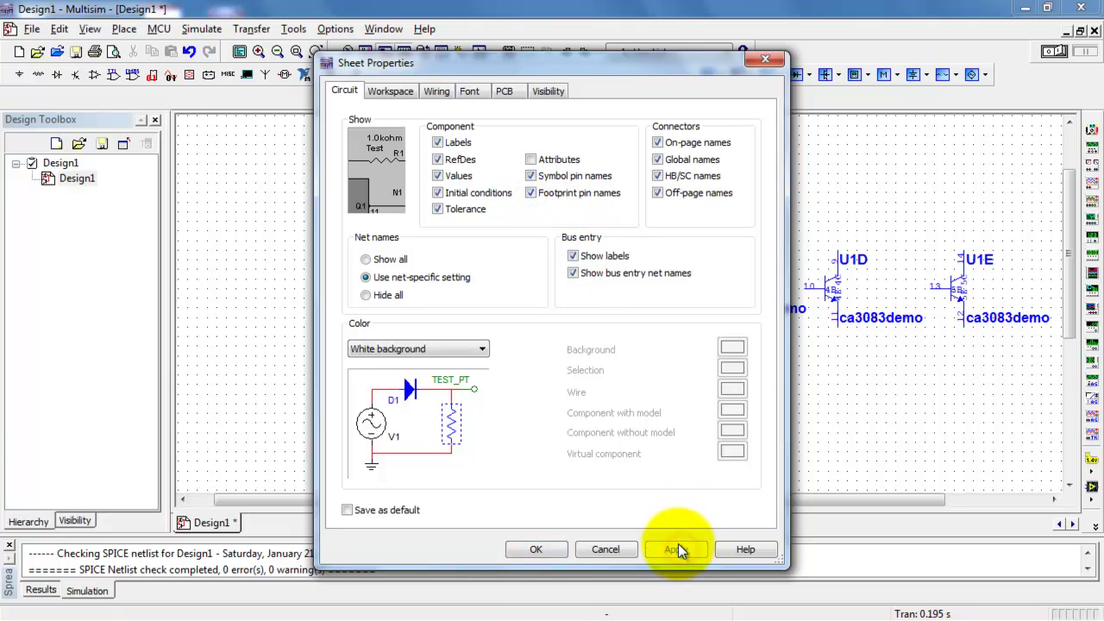
{"action": "left_click_drag", "start_coordinate": [637, 62], "coordinate": [348, 97]}
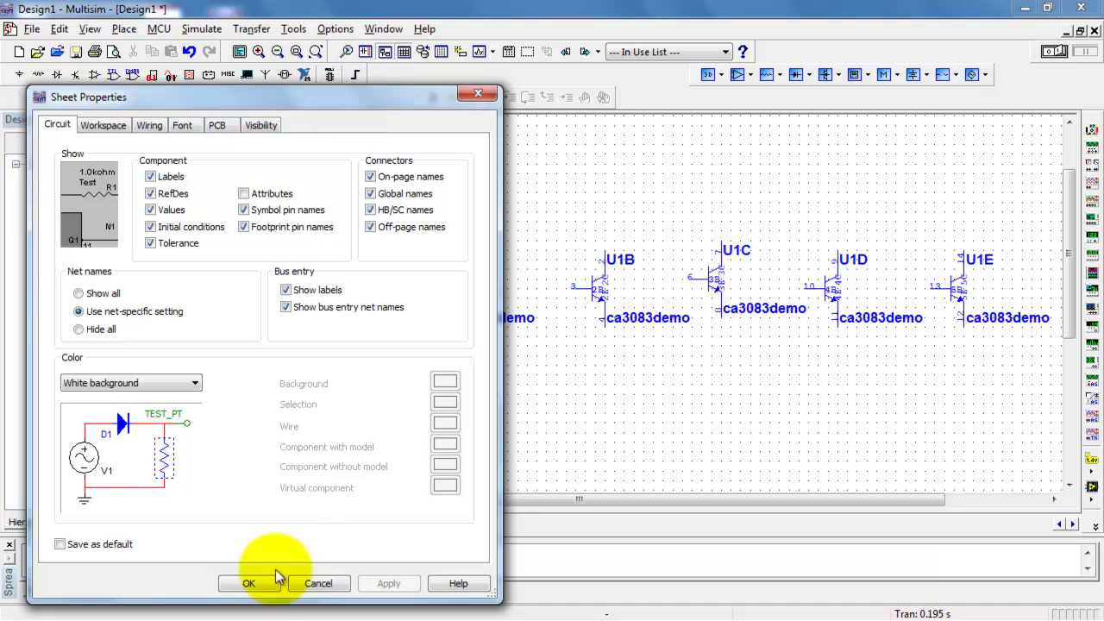
{"action": "left_click", "coordinate": [247, 583]}
Step: Zoom in on U1A and scroll across to inspect pin numbers on U1B and U1C
{"action": "scroll", "coordinate": [478, 318], "scroll_direction": "up", "scroll_amount": 5}
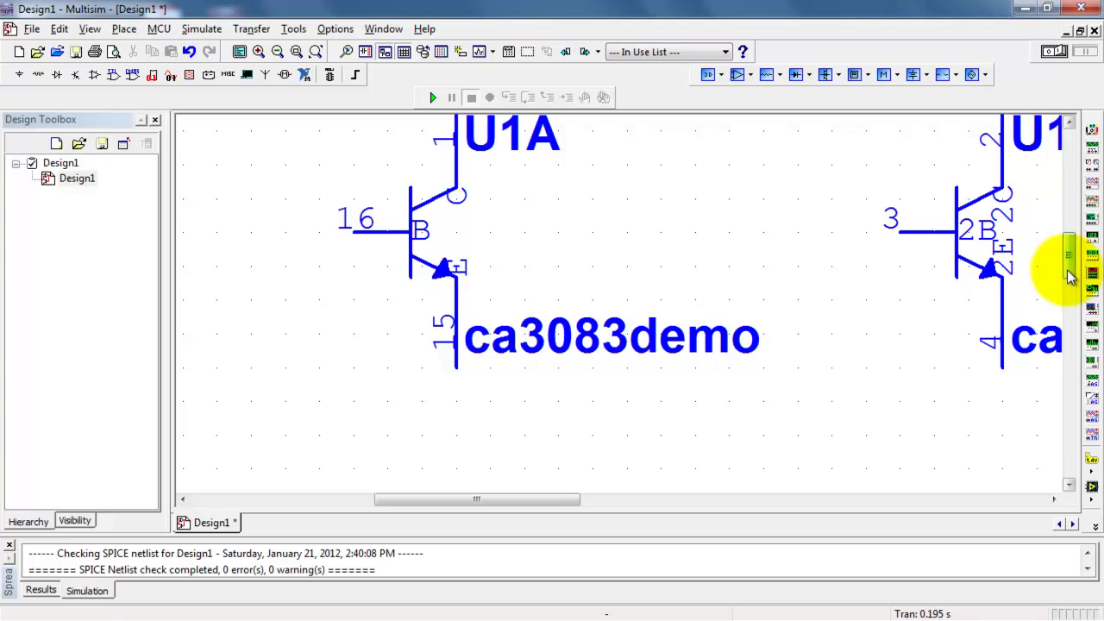
{"action": "scroll", "coordinate": [1066, 264], "scroll_direction": "up", "scroll_amount": 2}
{"action": "scroll", "coordinate": [1066, 266], "scroll_direction": "down", "scroll_amount": 1}
{"action": "scroll", "coordinate": [1067, 269], "scroll_direction": "up", "scroll_amount": 1}
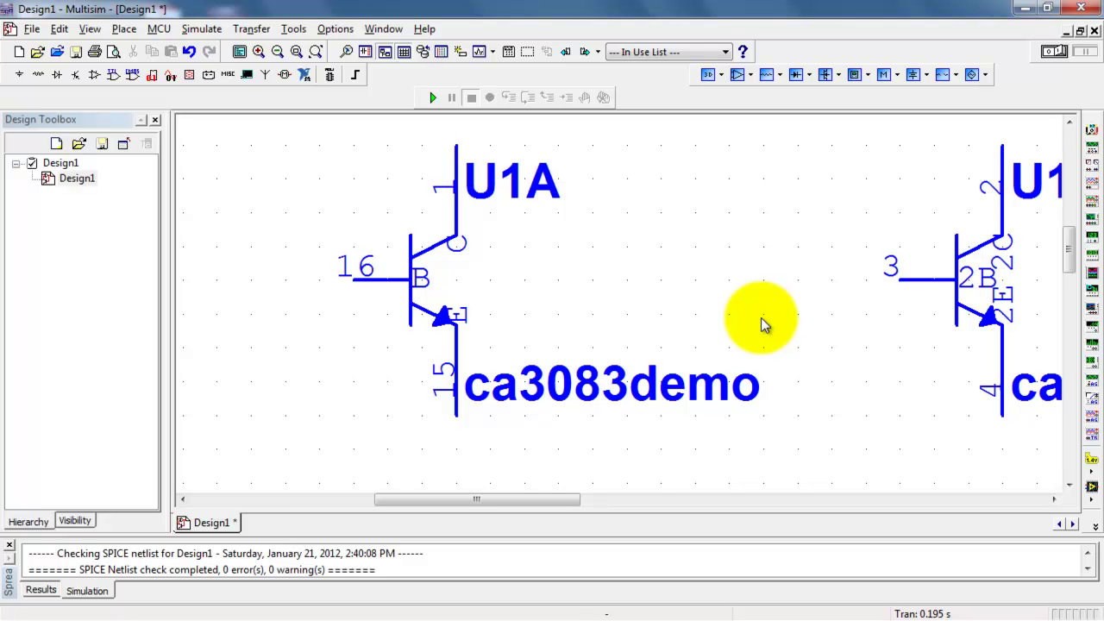
{"action": "left_click_drag", "start_coordinate": [560, 498], "coordinate": [650, 481]}
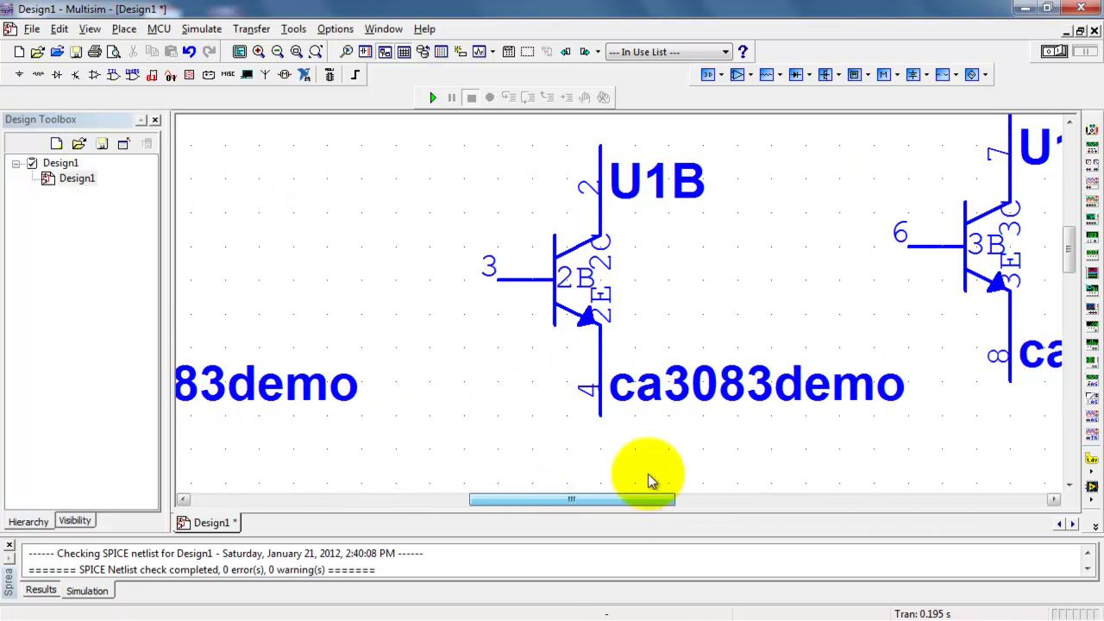
{"action": "left_click_drag", "start_coordinate": [561, 502], "coordinate": [838, 510]}
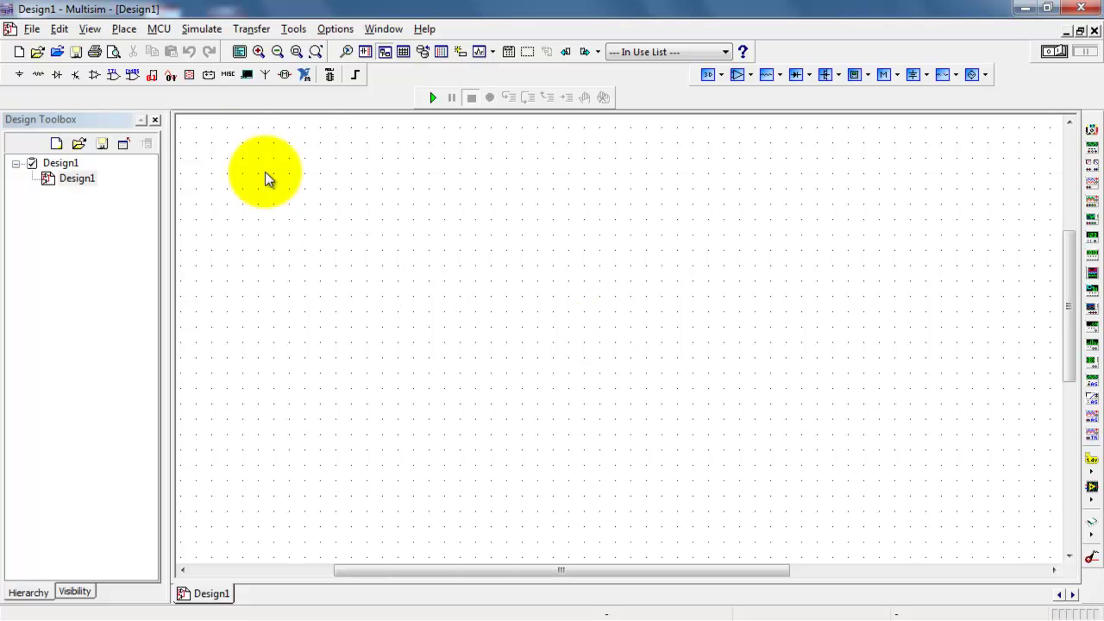
Step: Select ca3083demo from the User Database npn family in the component browser
{"action": "left_click", "coordinate": [119, 30]}
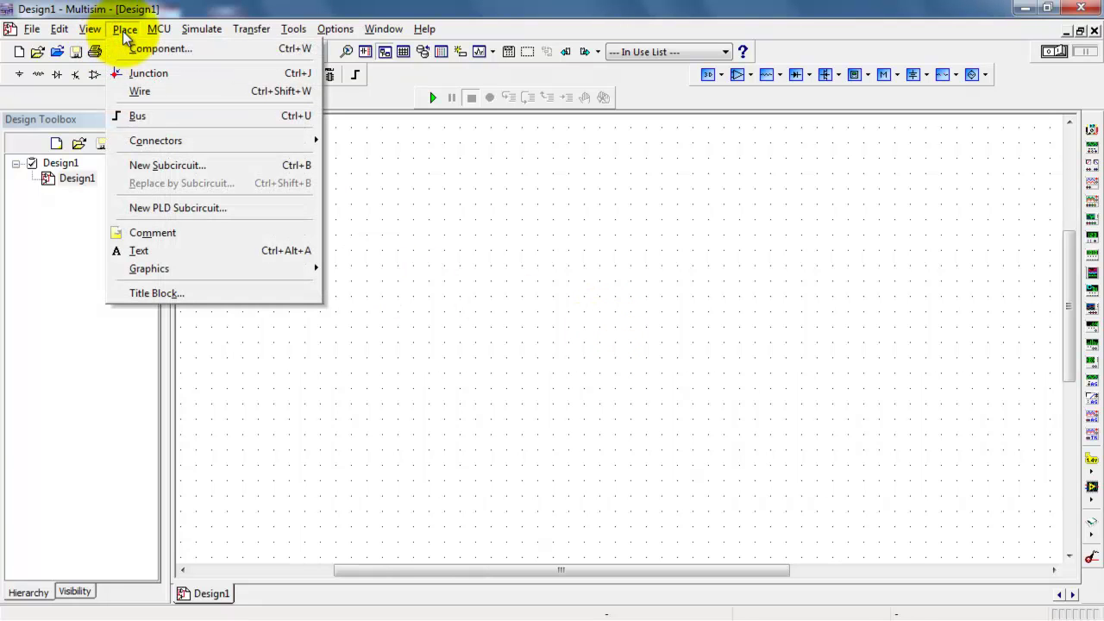
{"action": "left_click", "coordinate": [154, 53]}
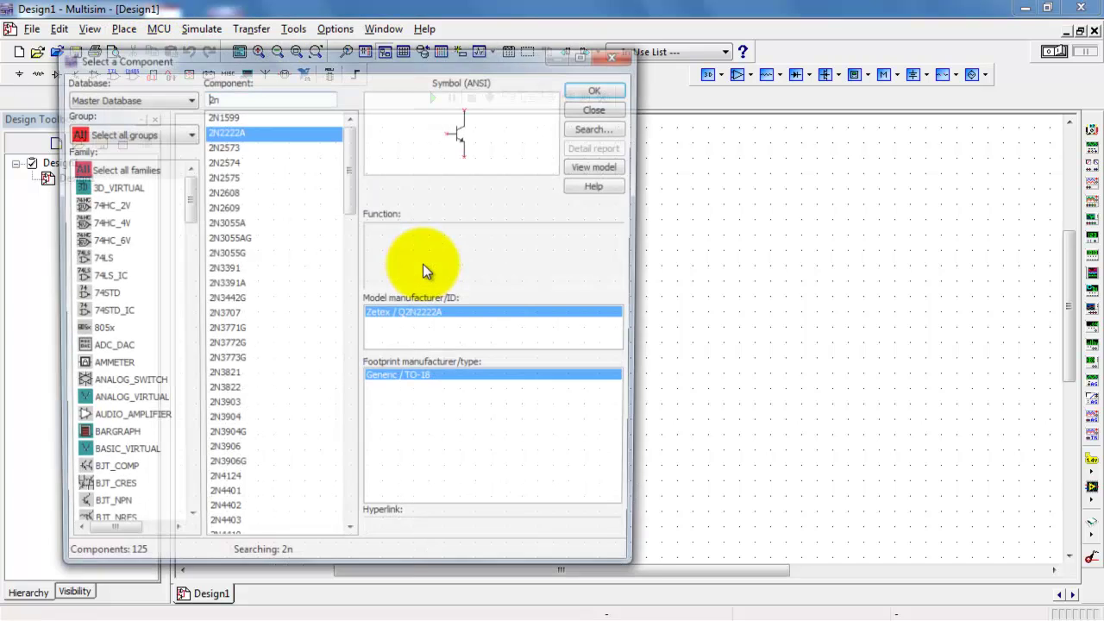
{"action": "left_click", "coordinate": [185, 97]}
{"action": "left_click", "coordinate": [112, 126]}
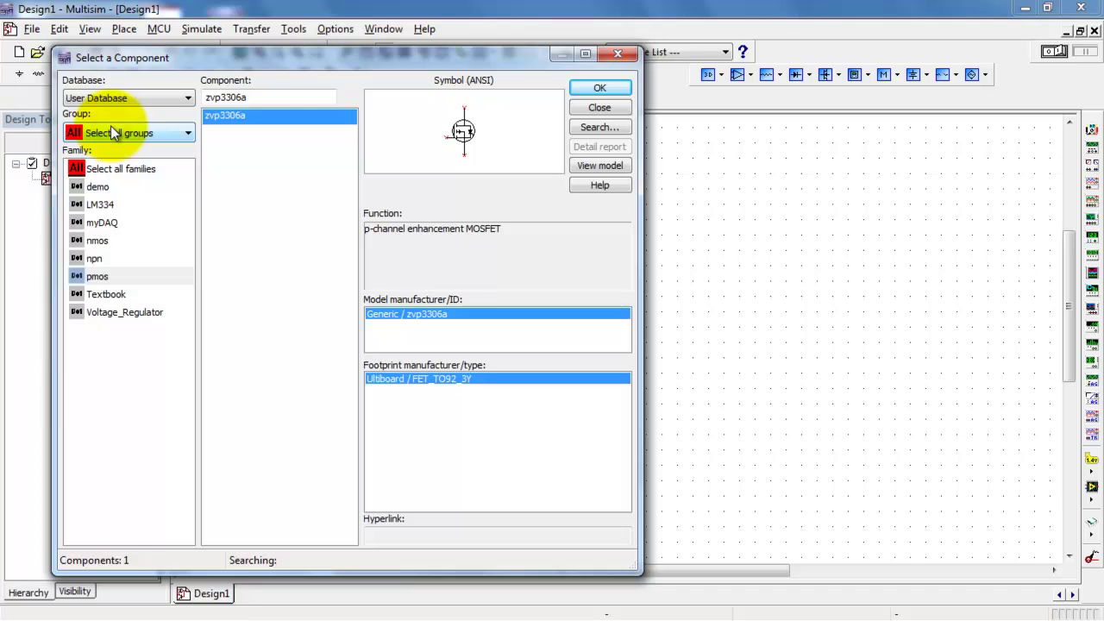
{"action": "left_click", "coordinate": [90, 259]}
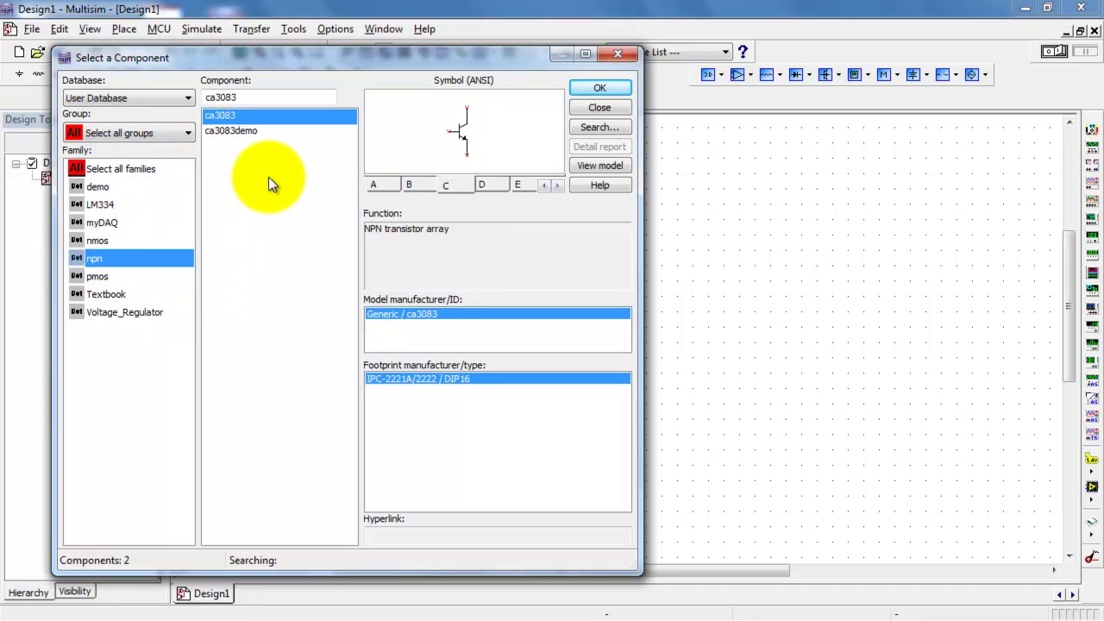
{"action": "double_click", "coordinate": [247, 130]}
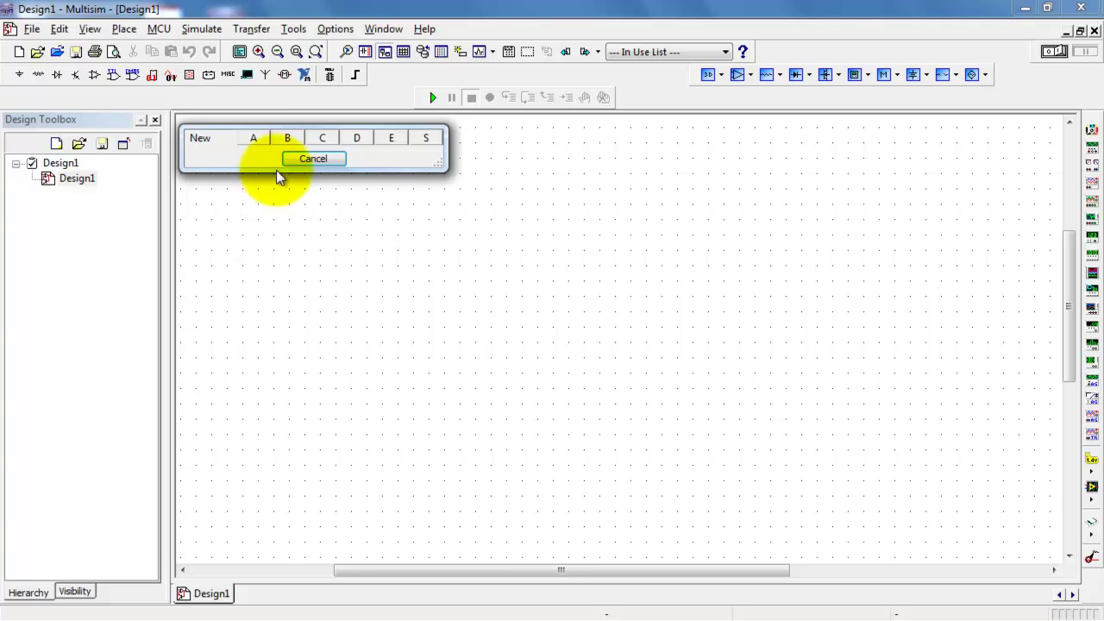
Step: Place section U1A on the schematic and close the component browser
{"action": "left_click", "coordinate": [256, 138]}
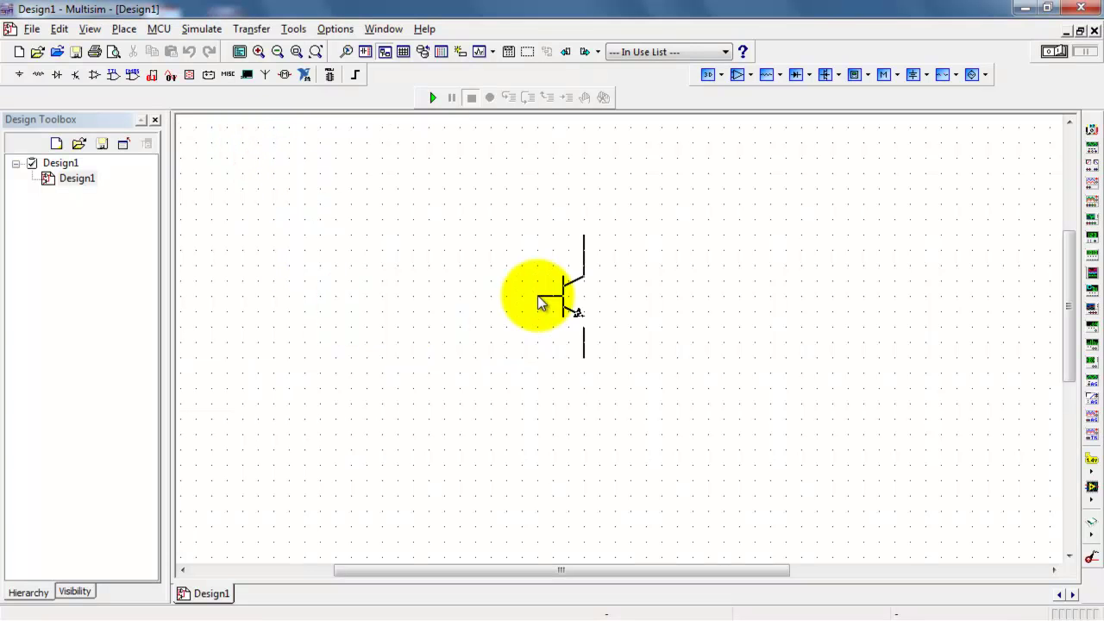
{"action": "left_click", "coordinate": [534, 288]}
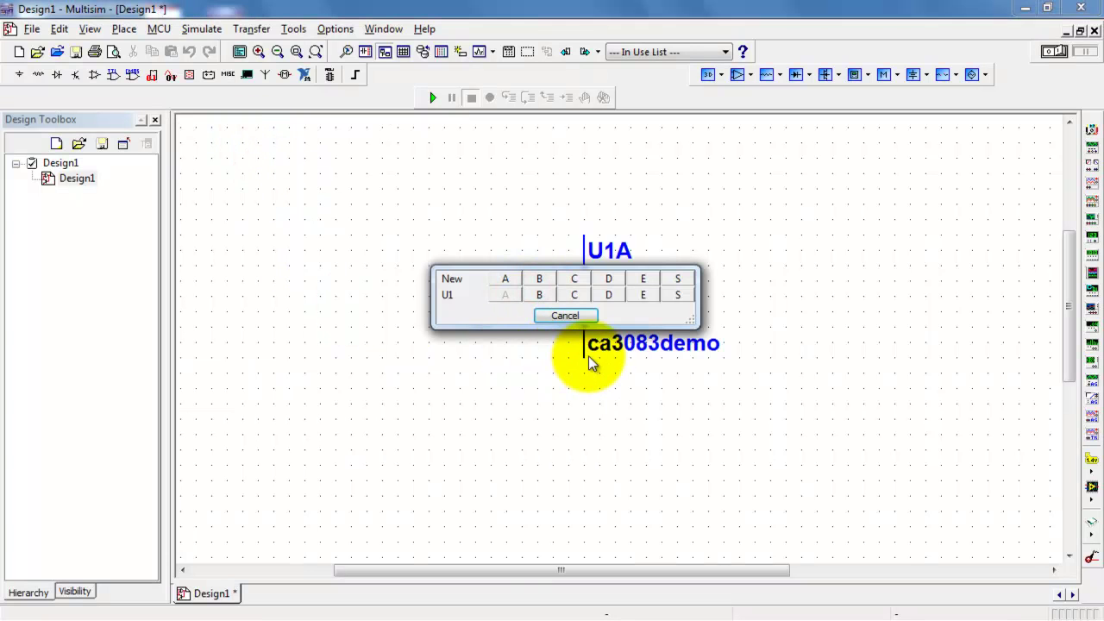
{"action": "left_click", "coordinate": [566, 317]}
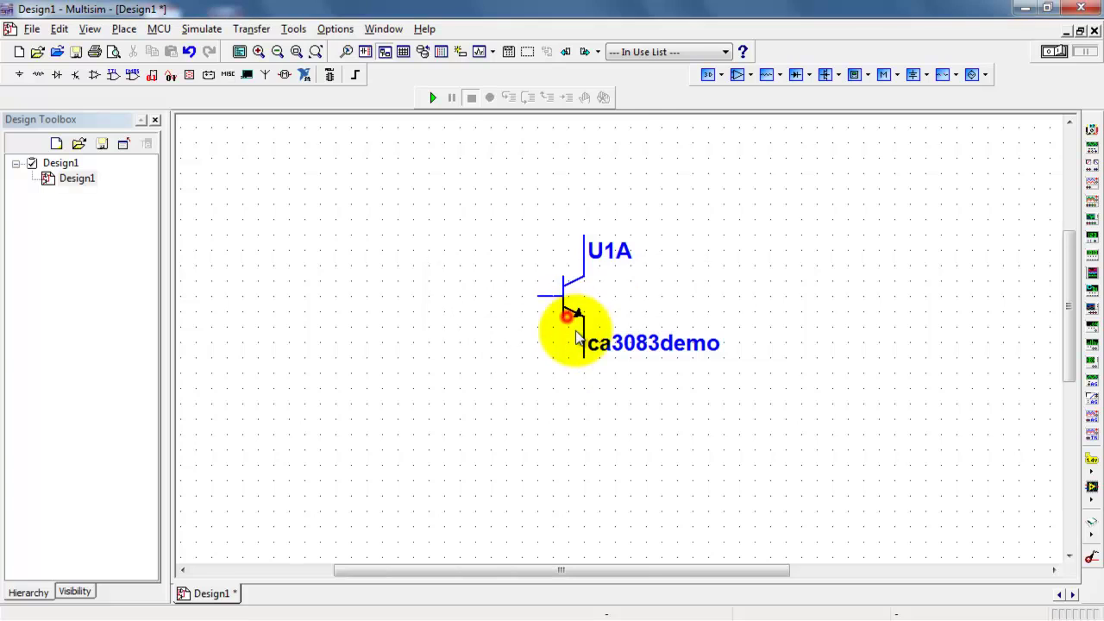
{"action": "left_click", "coordinate": [599, 107]}
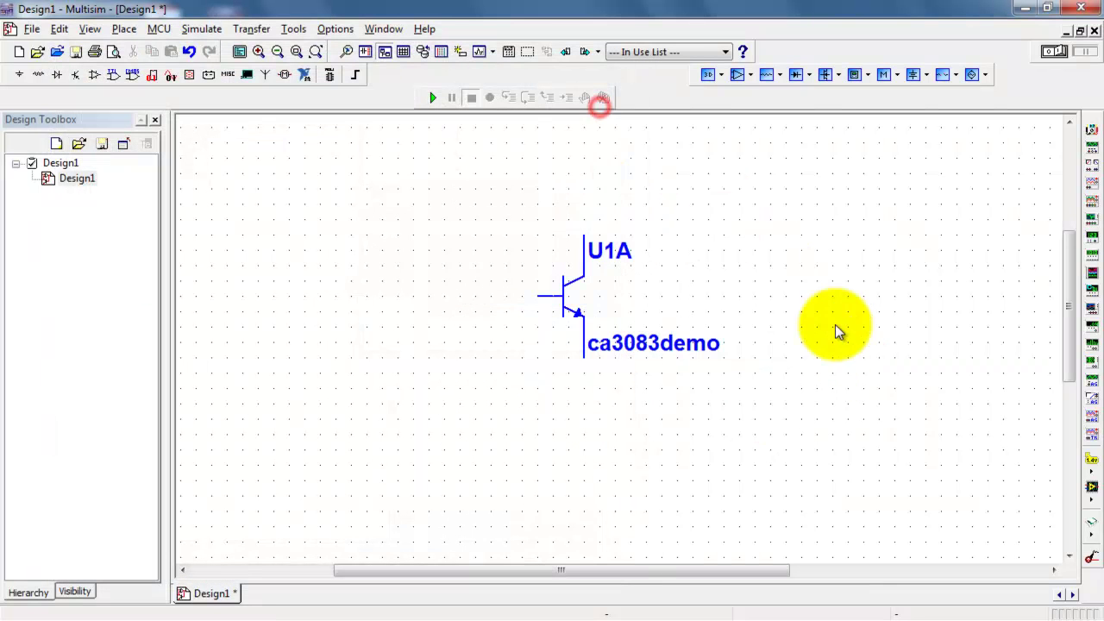